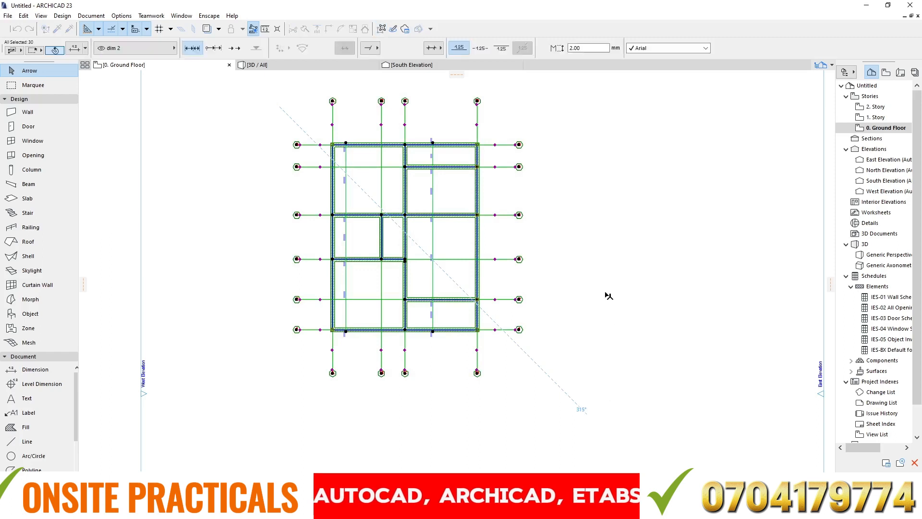
- Clear the current selection, select the numbered horizontal grid lines, and hide their Structural - Grid layer
key("Escape")
key("Escape")
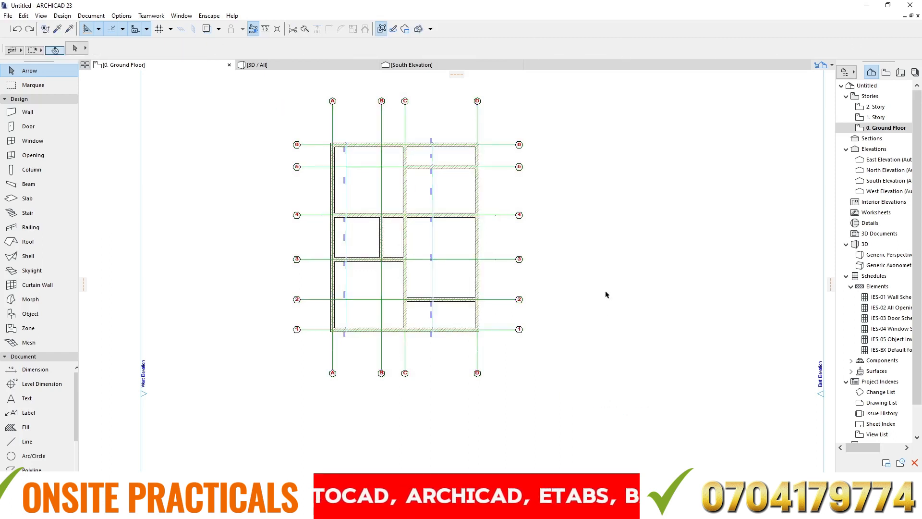
left_click_drag(501, 122, 578, 378)
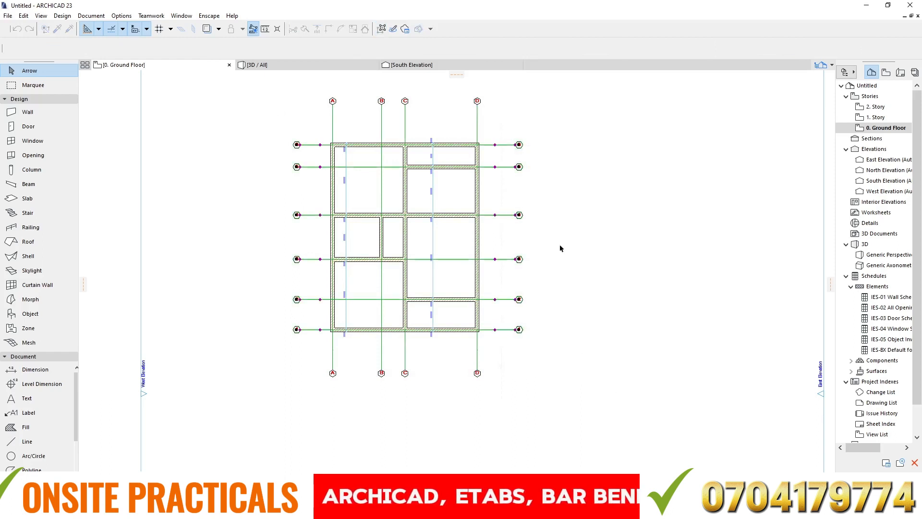
right_click(565, 171)
mouse_move(622, 304)
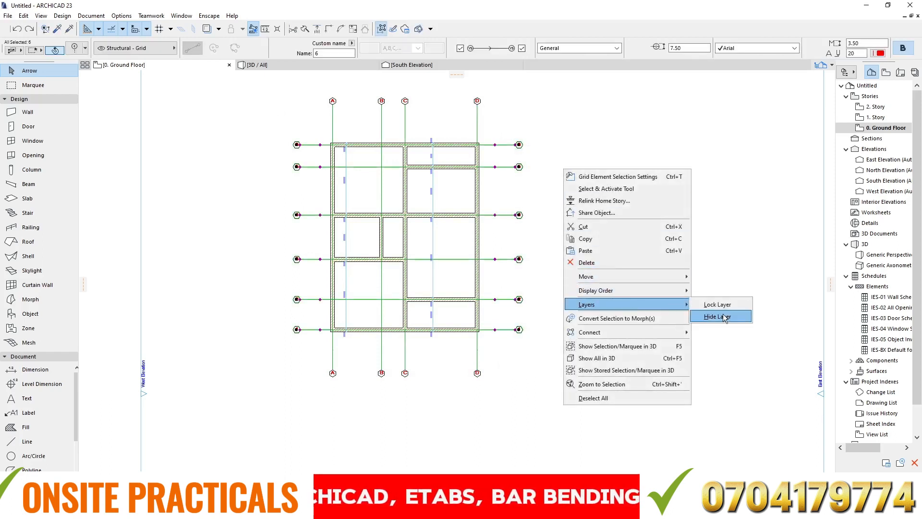
left_click(726, 321)
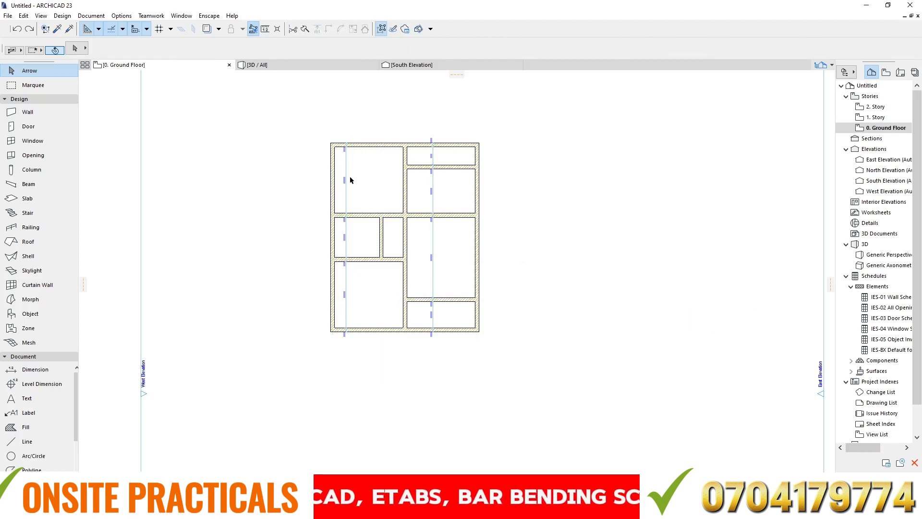
- Select the vertical dimension chain in the upper-left room and hide its dim 2 layer
scroll(346, 178, "up", 3)
left_click_drag(336, 145, 366, 191)
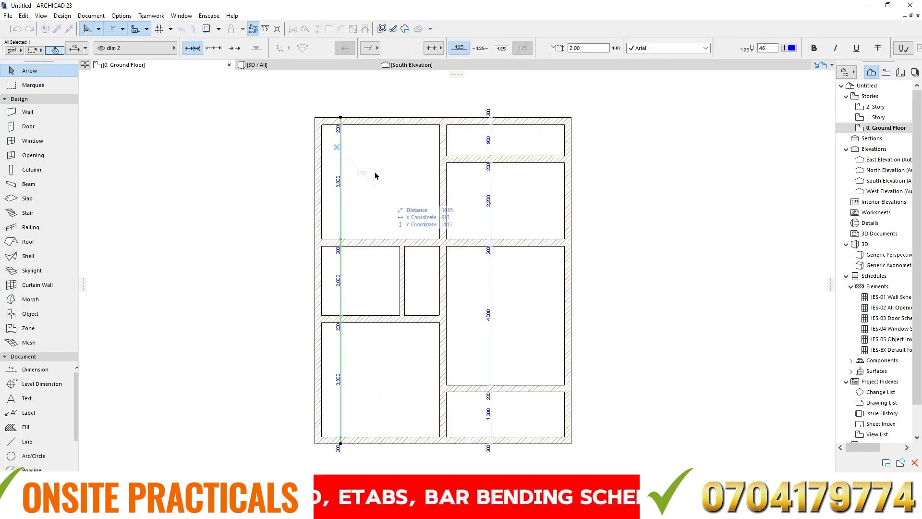
right_click(366, 164)
mouse_move(437, 272)
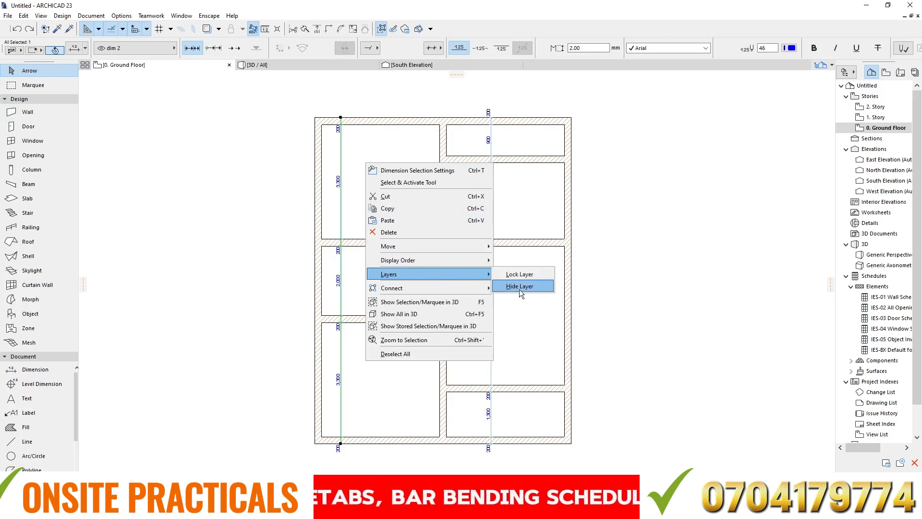
left_click(520, 287)
scroll(345, 158, "down", 3)
scroll(390, 304, "up", 3)
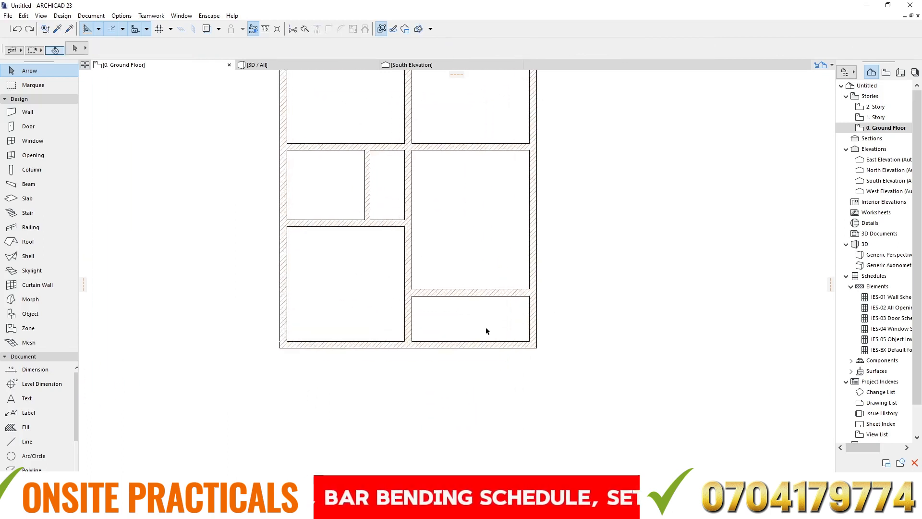
left_click(534, 225, "alt")
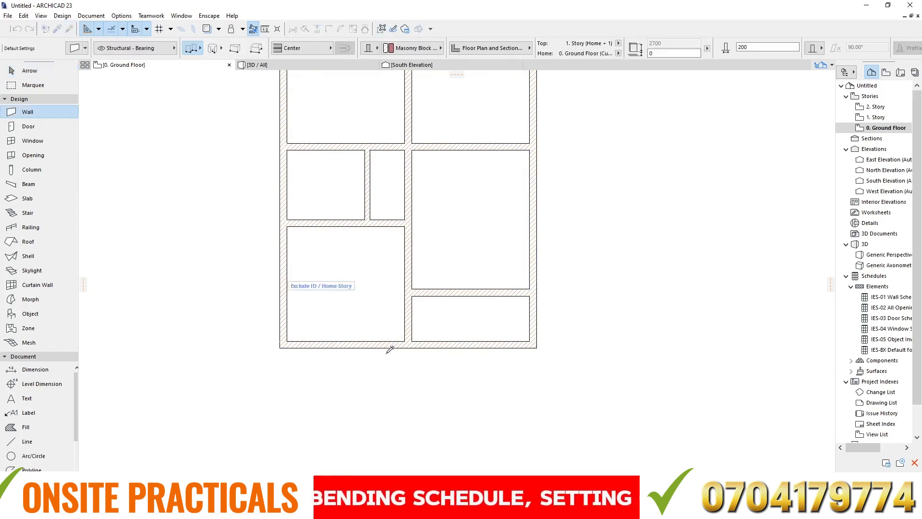
scroll(423, 358, "down", 4)
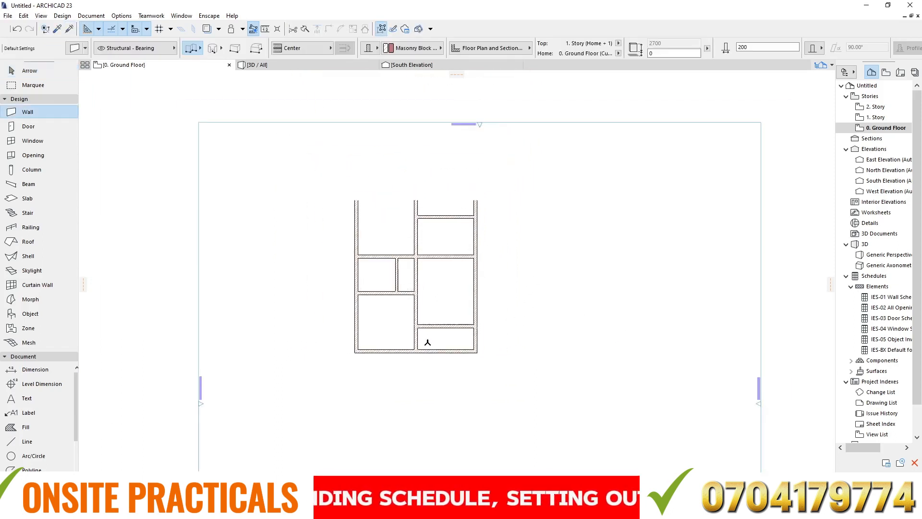
scroll(457, 264, "up", 2)
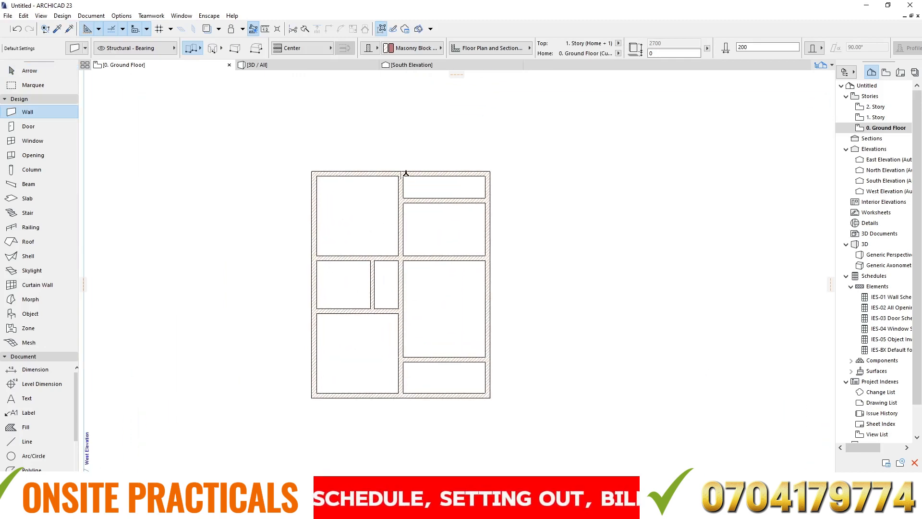
key("Escape")
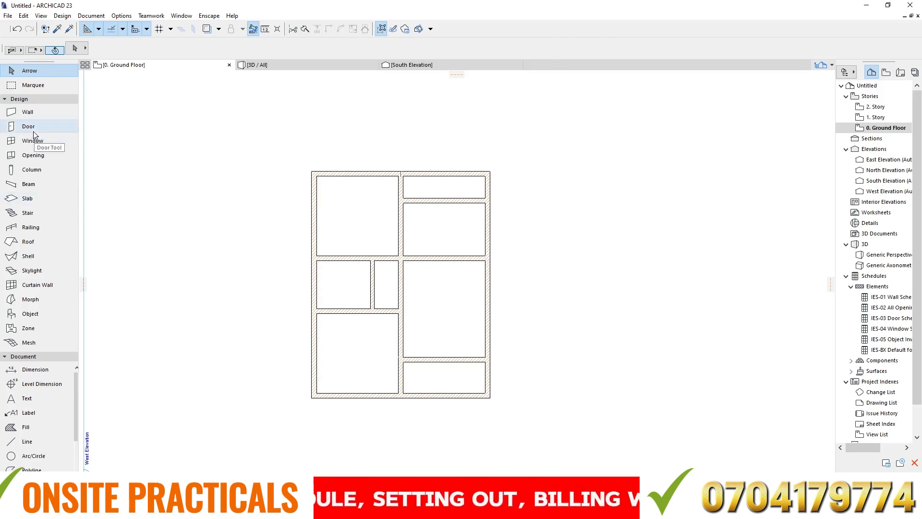
left_click(17, 100)
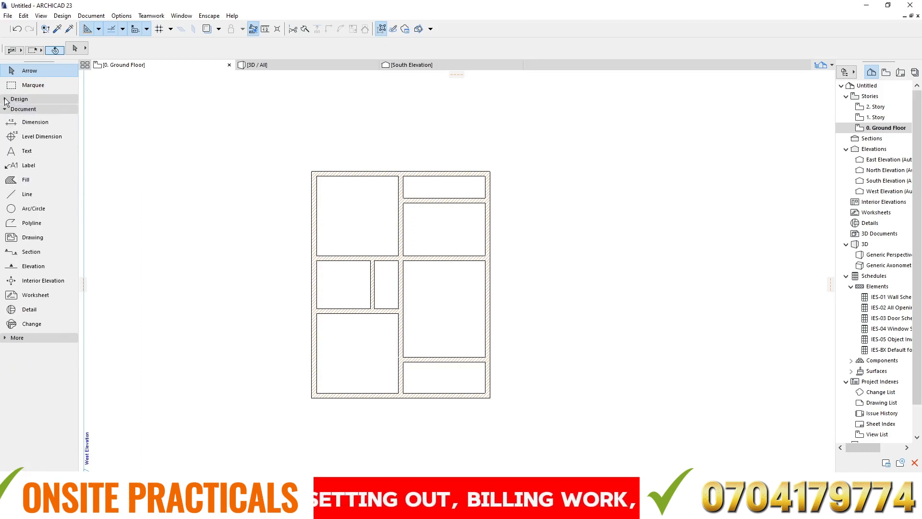
left_click(16, 100)
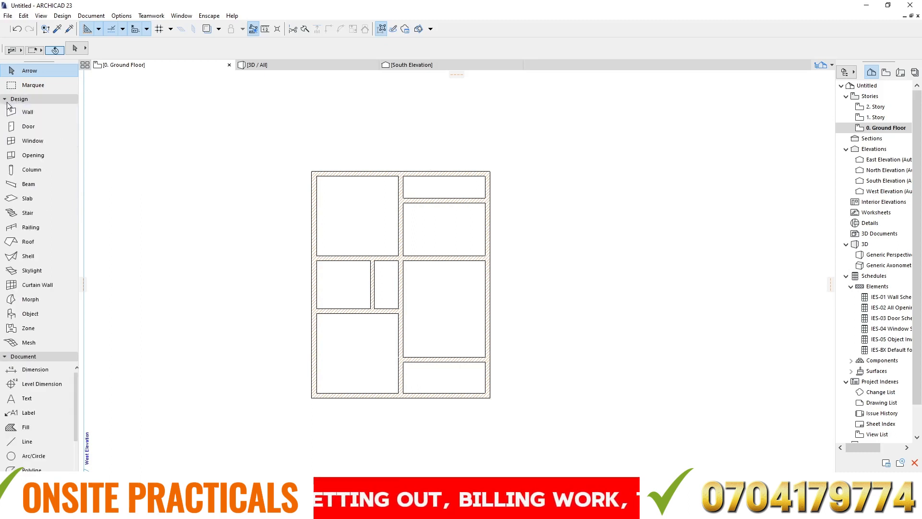
- Activate the Slab tool and open its default settings dialog
left_click(33, 198)
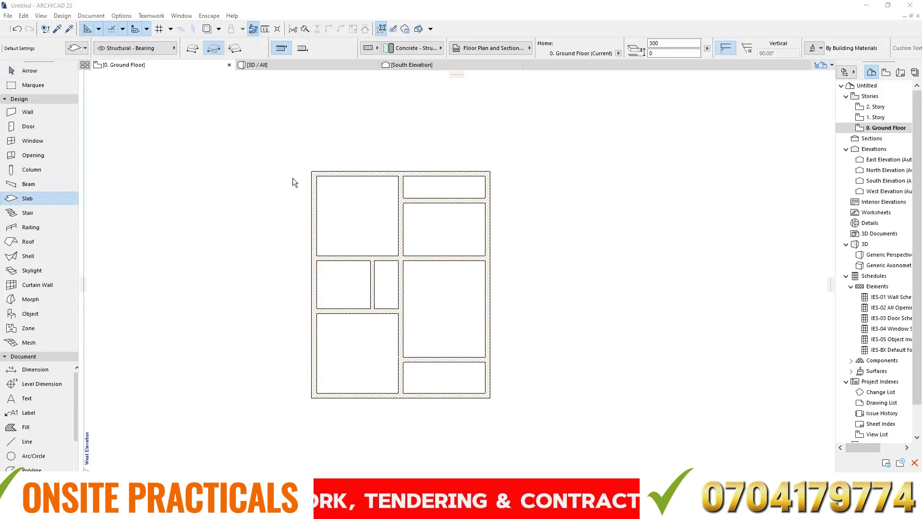
left_click_drag(921, 144, 349, 69)
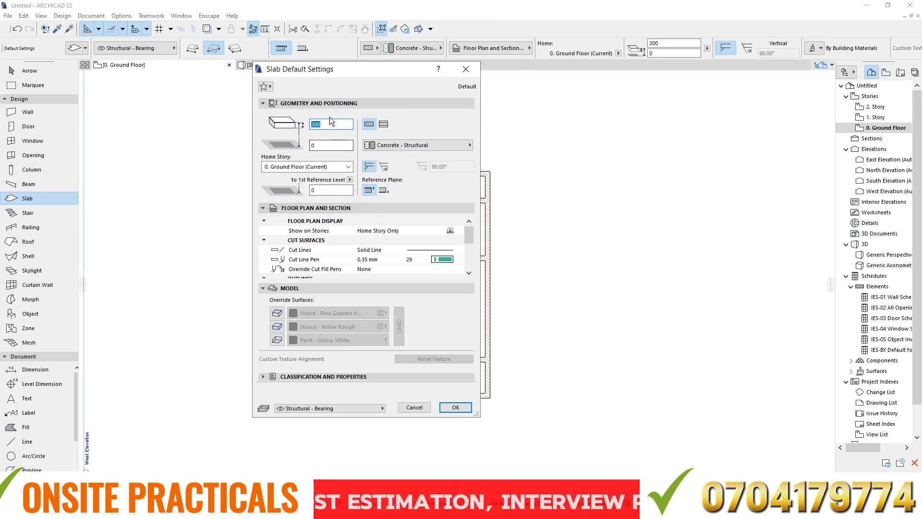
mouse_move(332, 67)
left_mouse_down()
mouse_move(353, 67)
mouse_move(333, 58)
left_mouse_up()
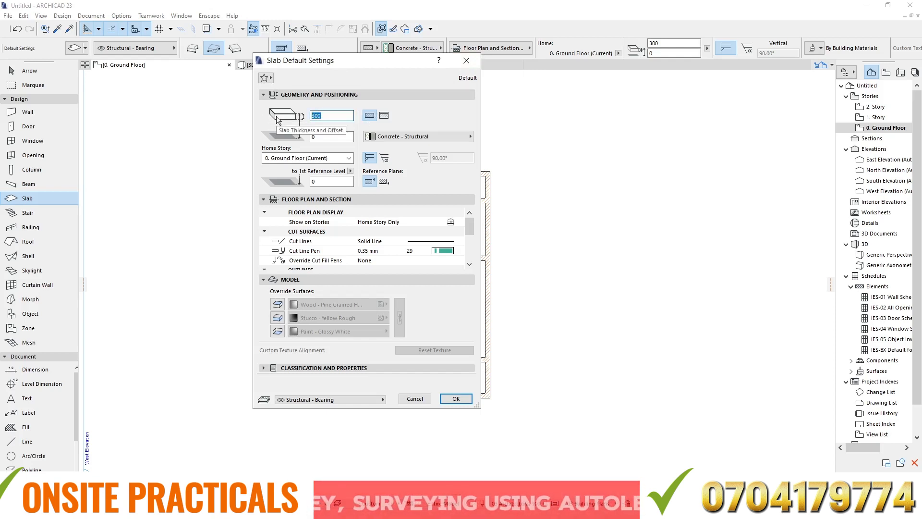
- Set the default slab thickness to 450 and select the home story offset value
type("450")
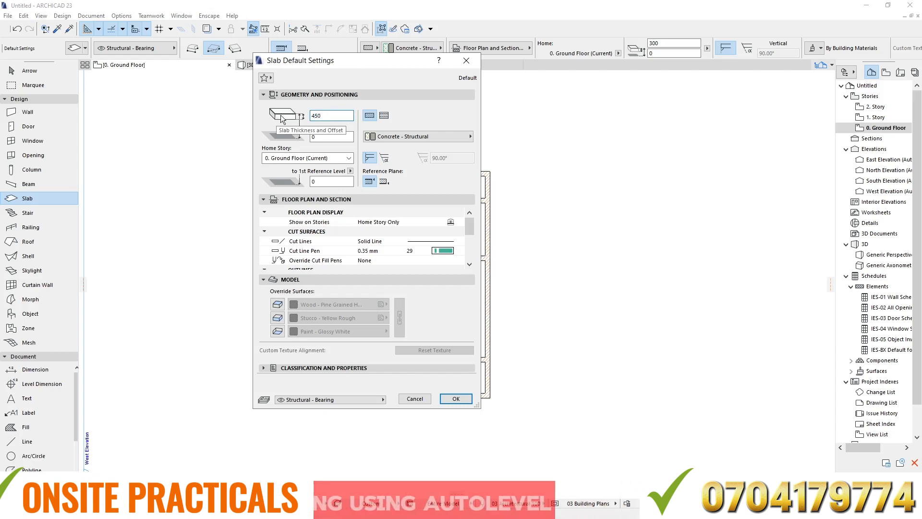
double_click(313, 137)
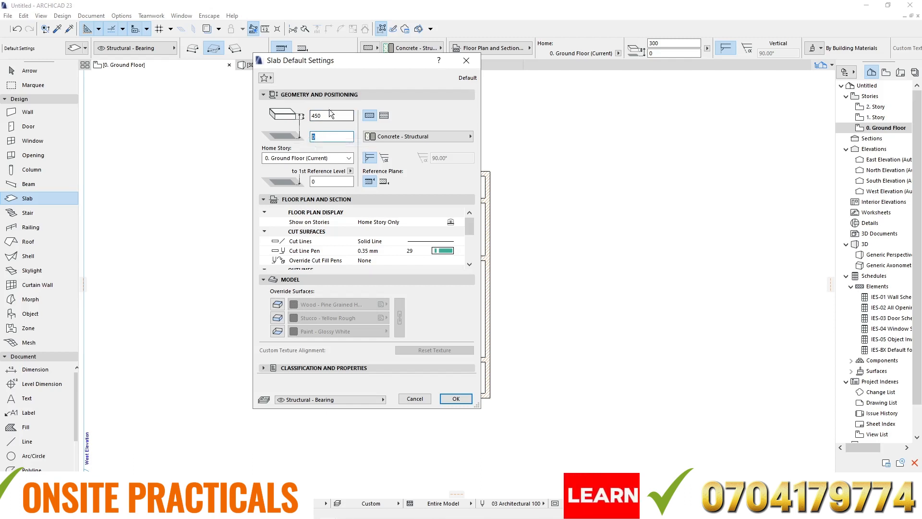
key("Tab")
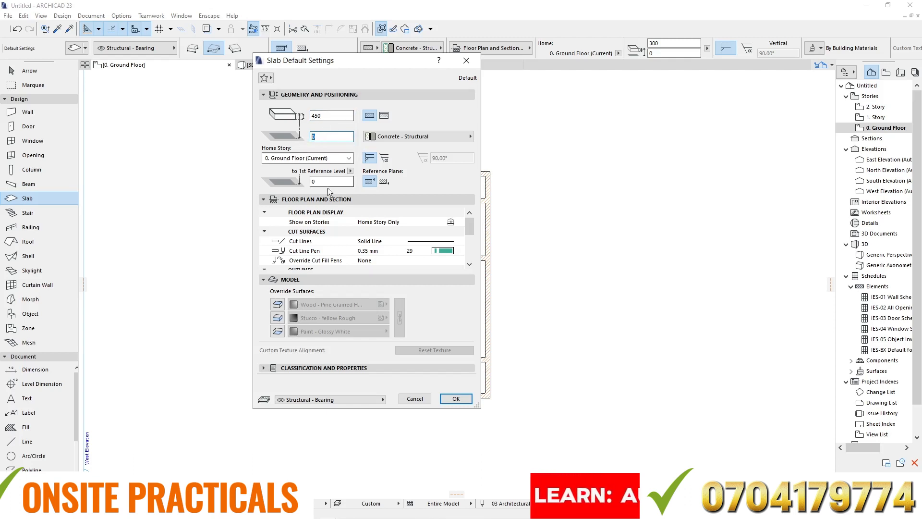
left_click_drag(321, 137, 285, 136)
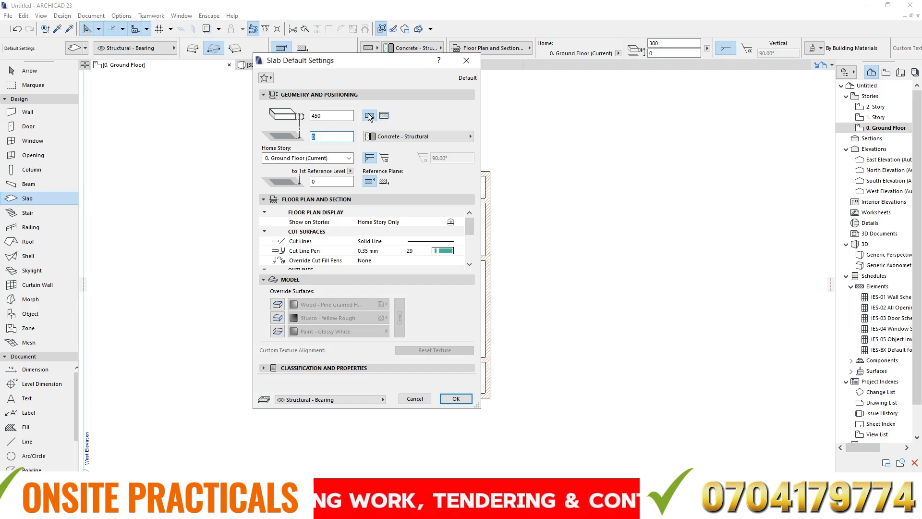
- Try the composite slab structure, browse its available composites, and return to the basic structure
left_click(384, 117)
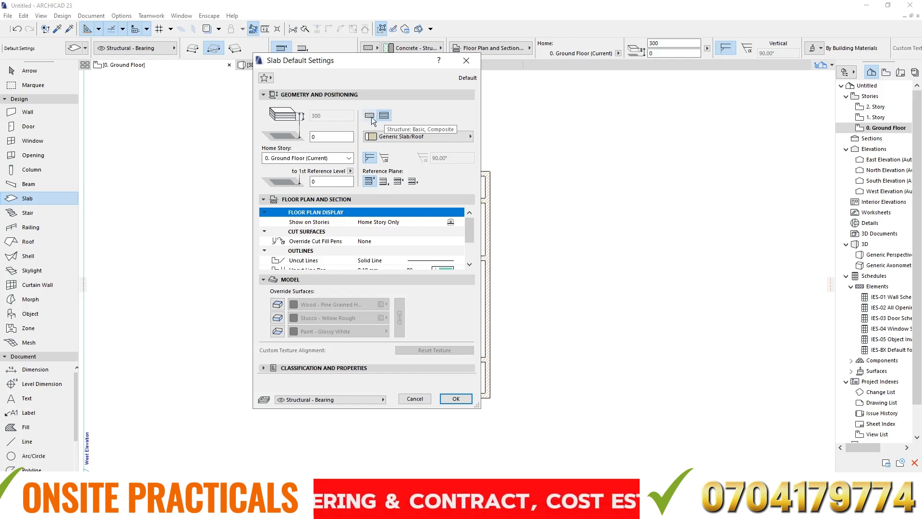
left_click(369, 116)
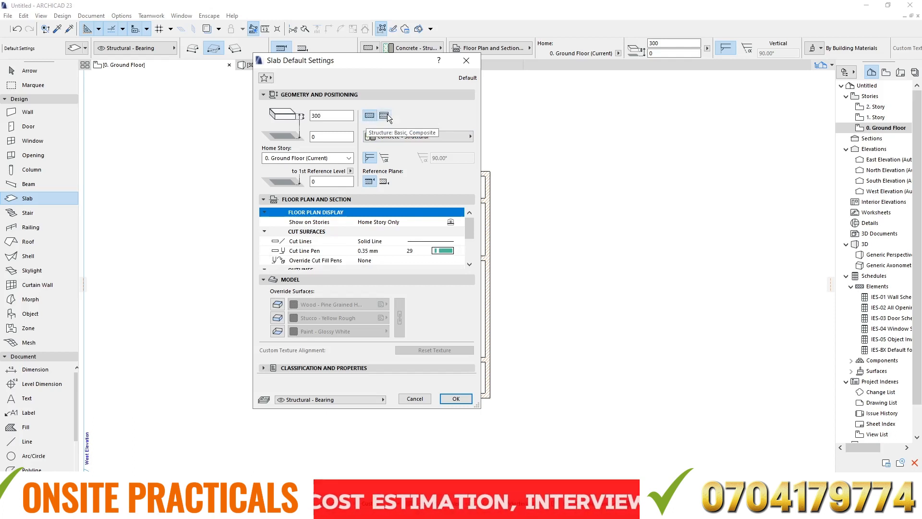
left_click(384, 116)
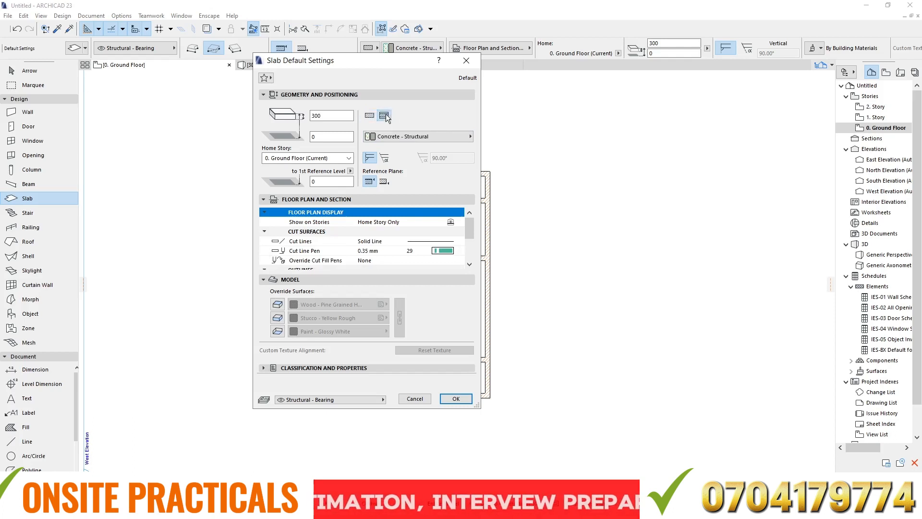
left_click(428, 137)
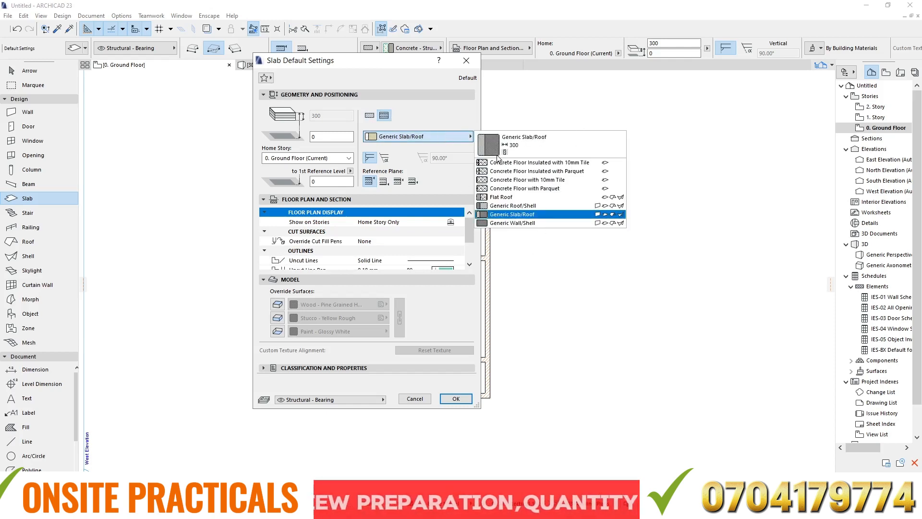
left_click(383, 116)
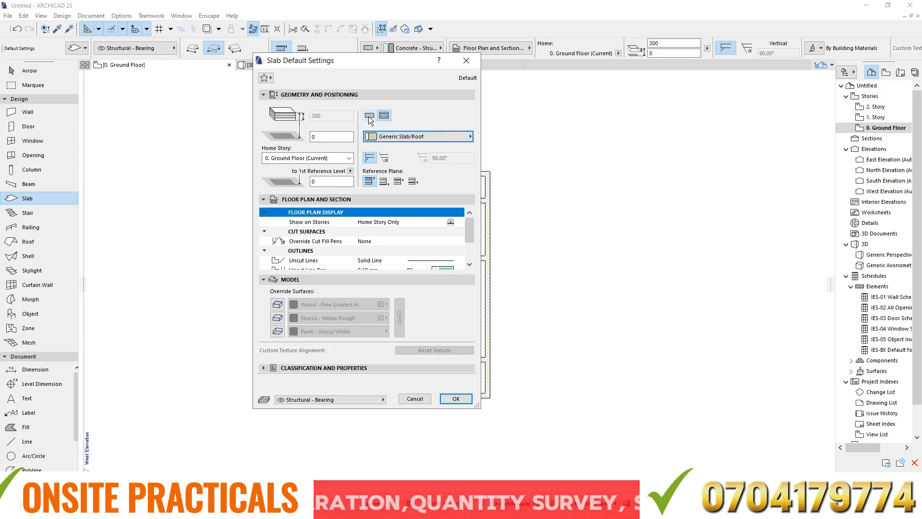
left_click(369, 116)
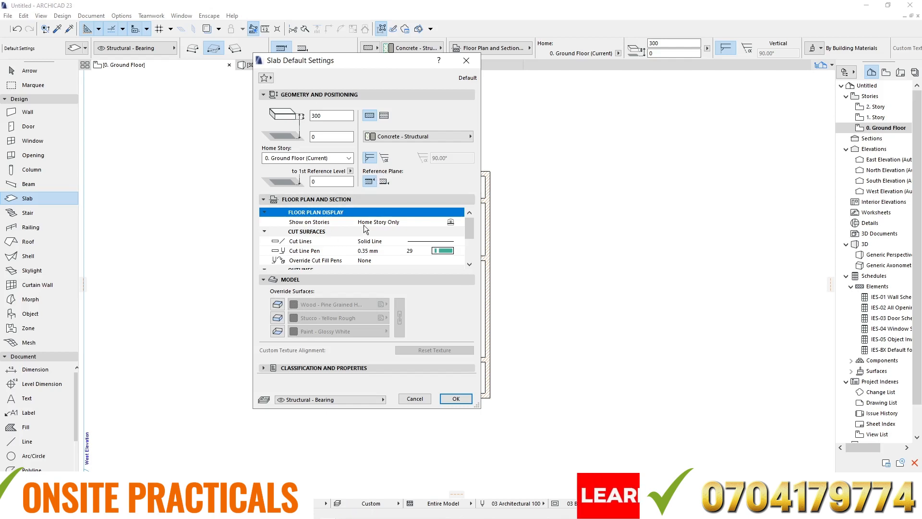
- Examine the slab's floor plan and section settings, from display and cut surfaces to outlines and cover fills
scroll(364, 226, "down", 3)
scroll(363, 250, "up", 3)
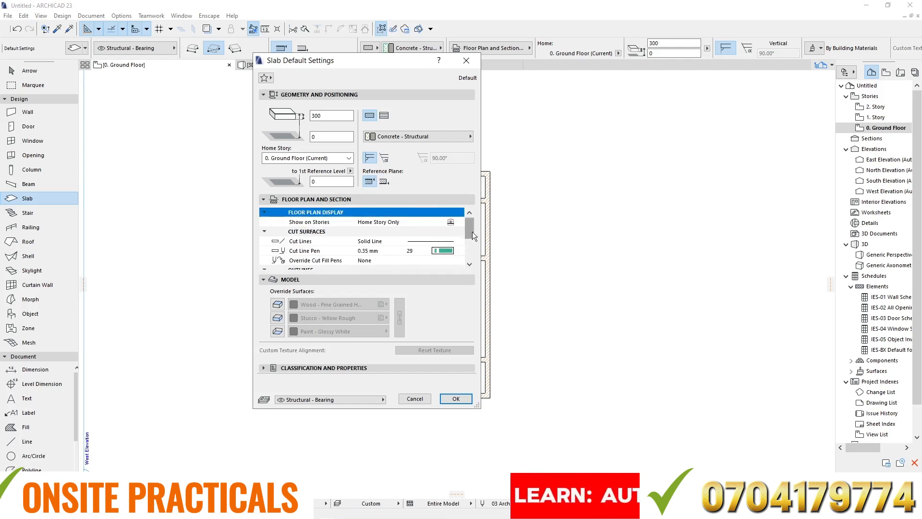
left_click_drag(471, 231, 472, 278)
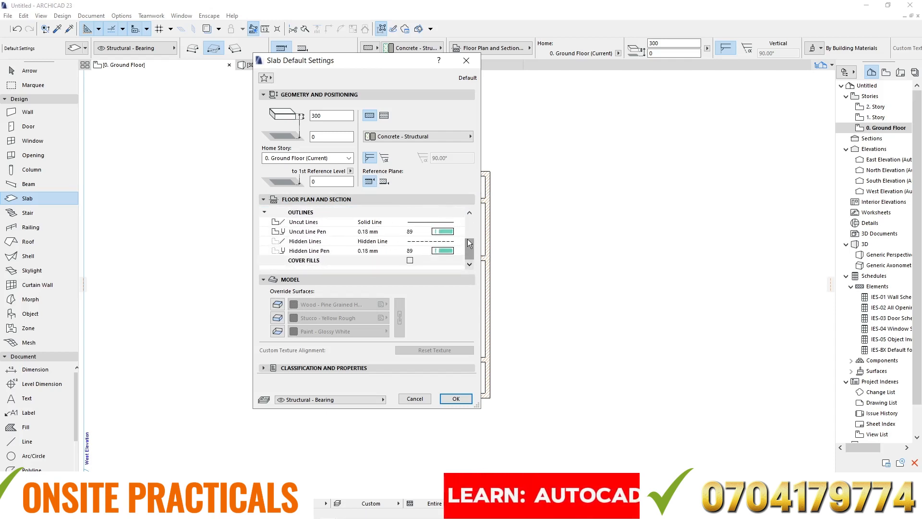
left_click_drag(468, 240, 469, 266)
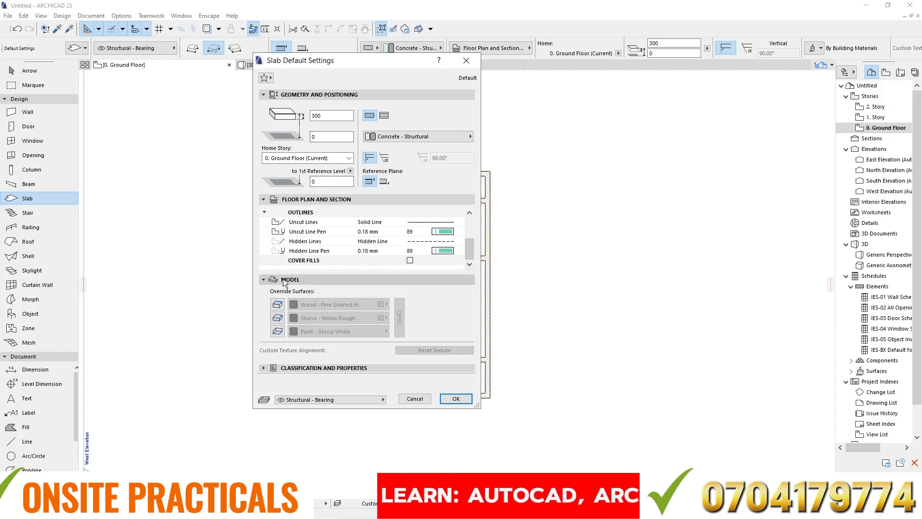
- Try the slab's top, edge and bottom surface overrides by switching them on and off, leaving all three off
left_click(277, 304)
left_click(277, 317)
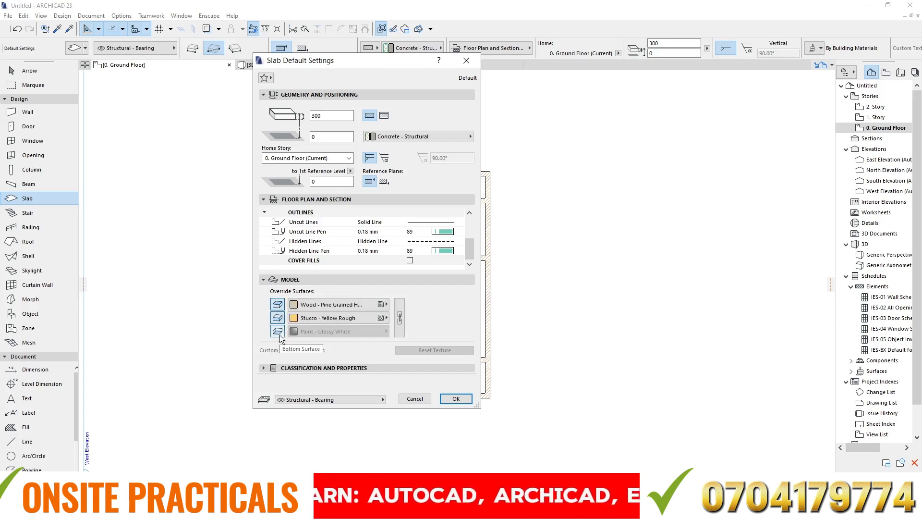
left_click(277, 331)
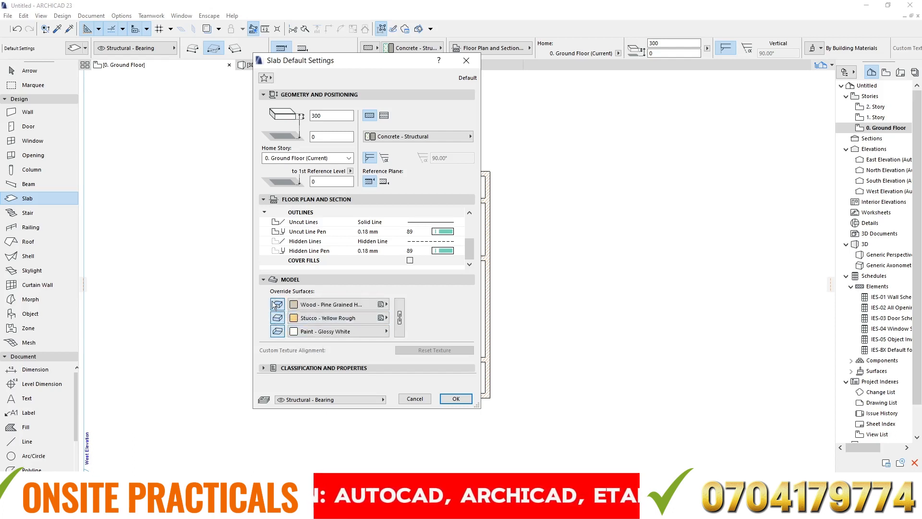
left_click(277, 304)
left_click(277, 318)
left_click(278, 331)
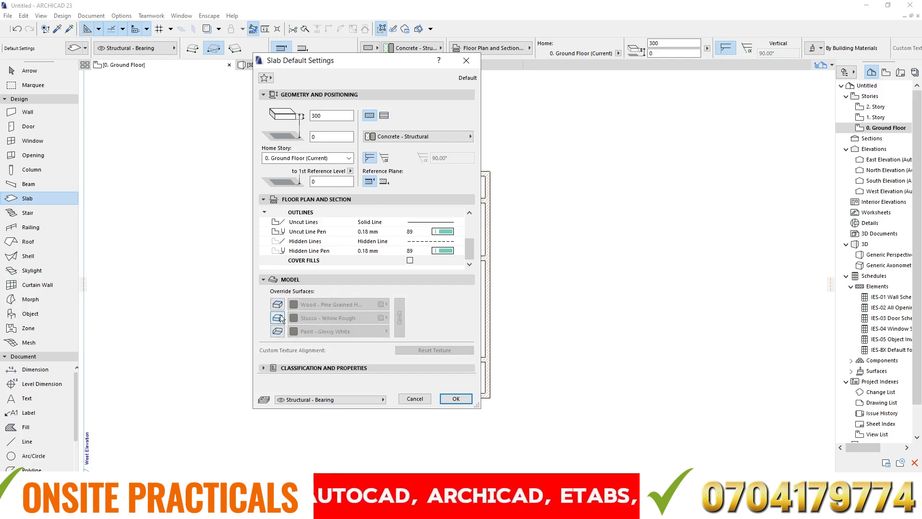
left_click(277, 318)
left_click(277, 305)
left_click(277, 318)
left_click(278, 331)
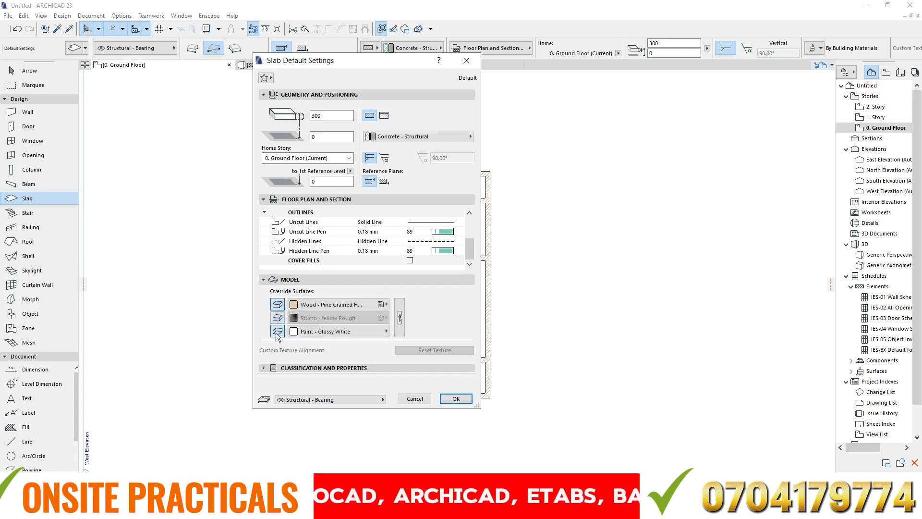
left_click(277, 319)
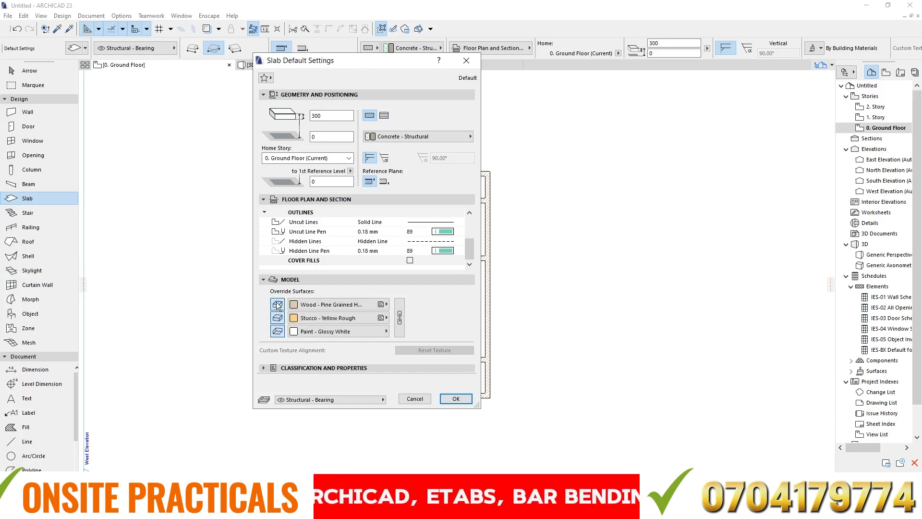
left_click(277, 304)
left_click(277, 318)
left_click(277, 331)
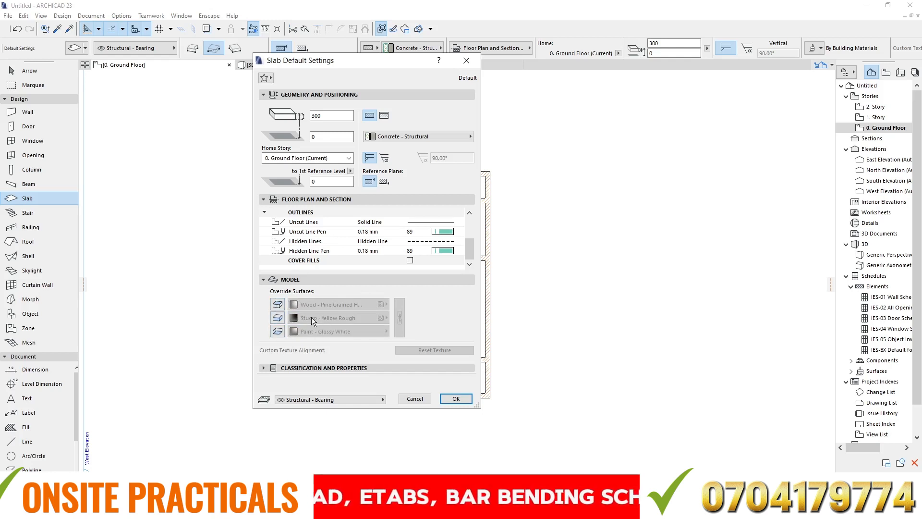
- Turn on the slab's surface overrides with Wood - Pine Grained on top, Stucco - Yellow Rough edges and Paint - Glossy White underneath
left_click(278, 304)
left_click(278, 318)
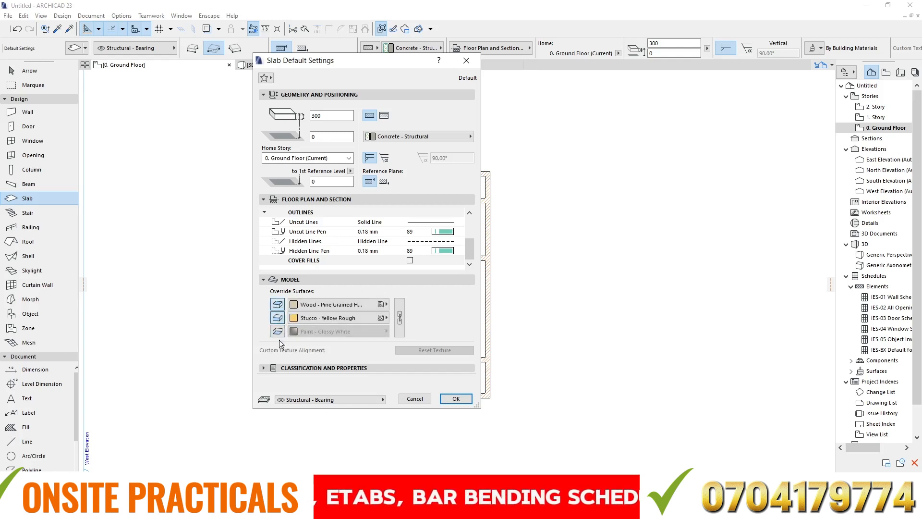
left_click(277, 331)
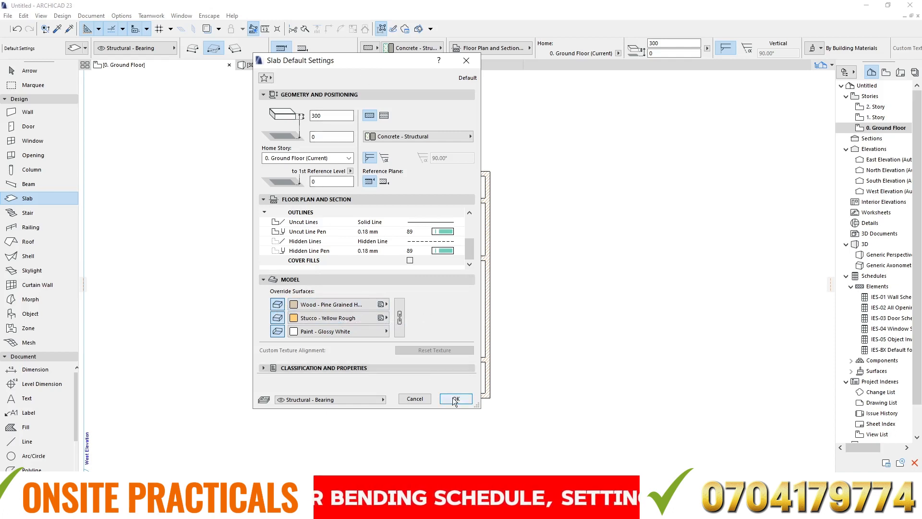
- Set the default slab thickness to 450 and accept the slab default settings
double_click(334, 115)
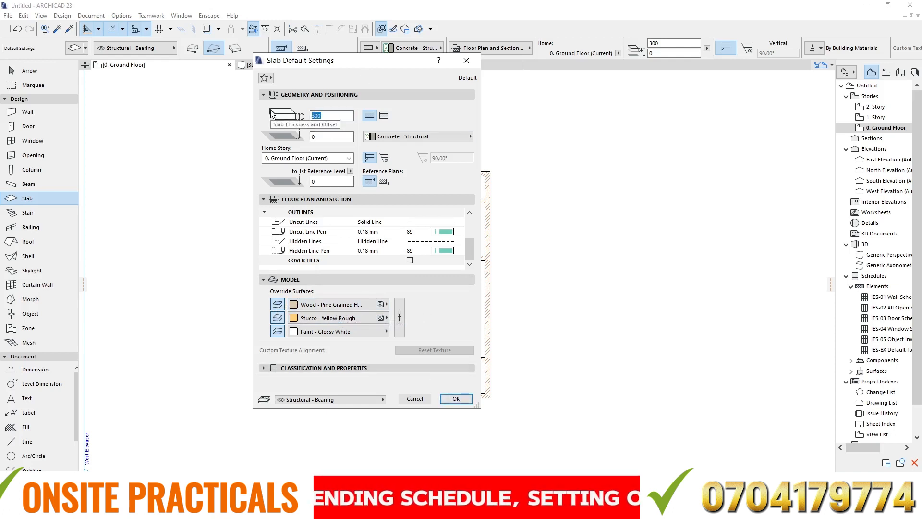
type("450")
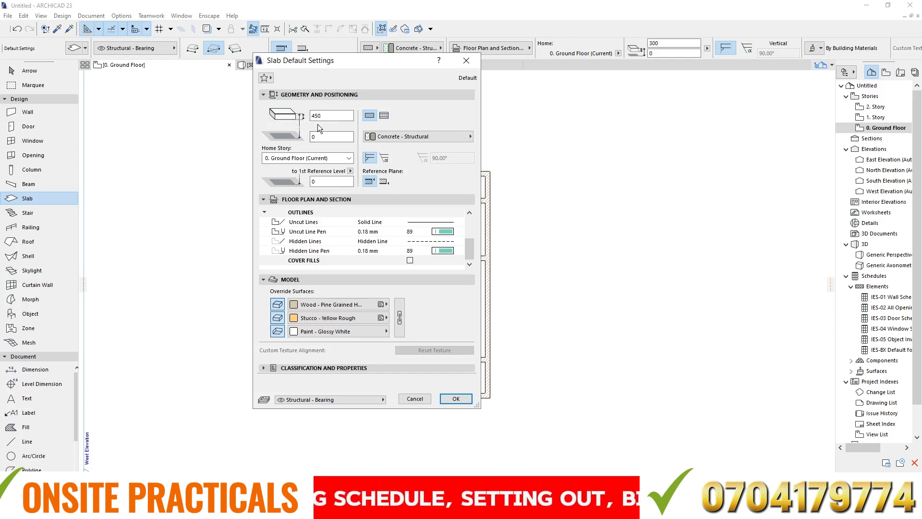
left_click(322, 137)
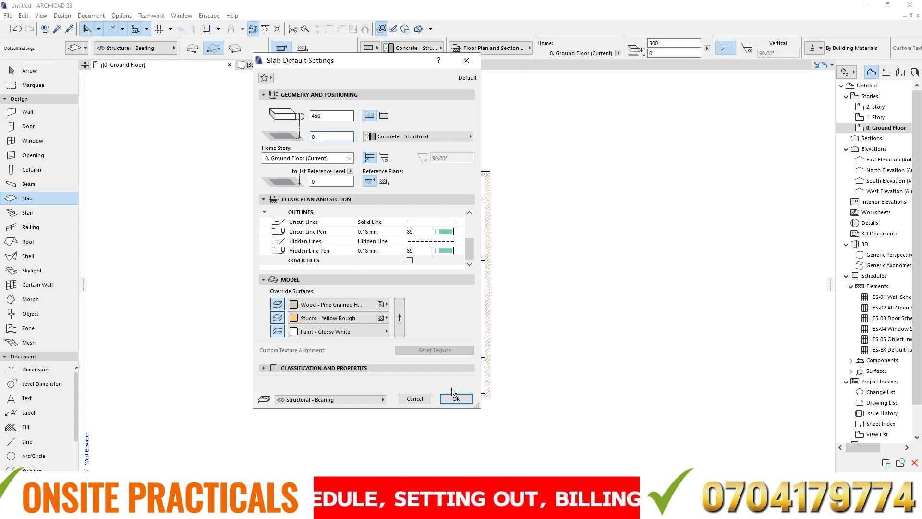
left_click(456, 402)
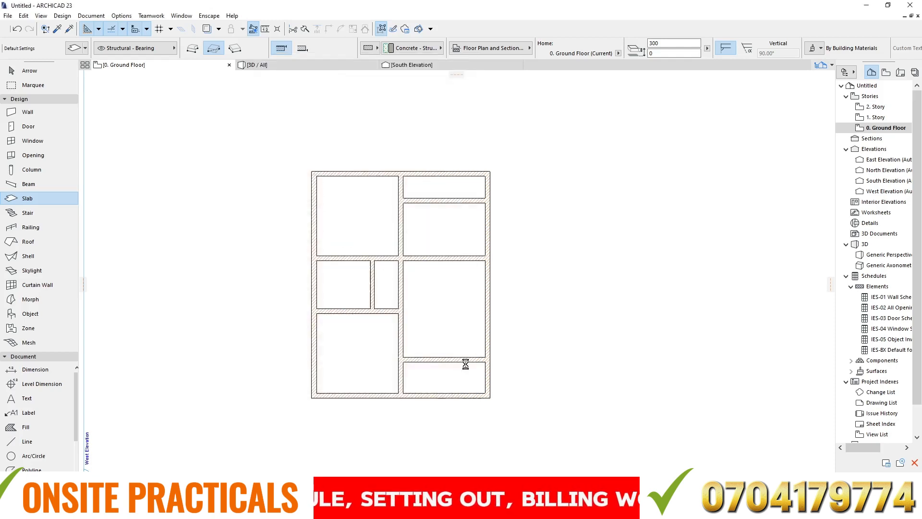
- Assign the slab default to the Finish - Floor layer
scroll(157, 155, "down", 5)
scroll(367, 154, "up", 5)
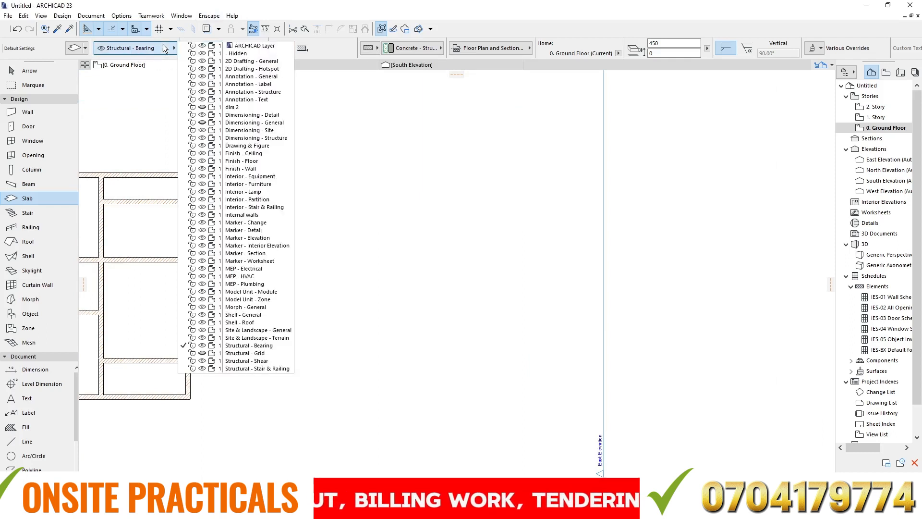
left_click(233, 162)
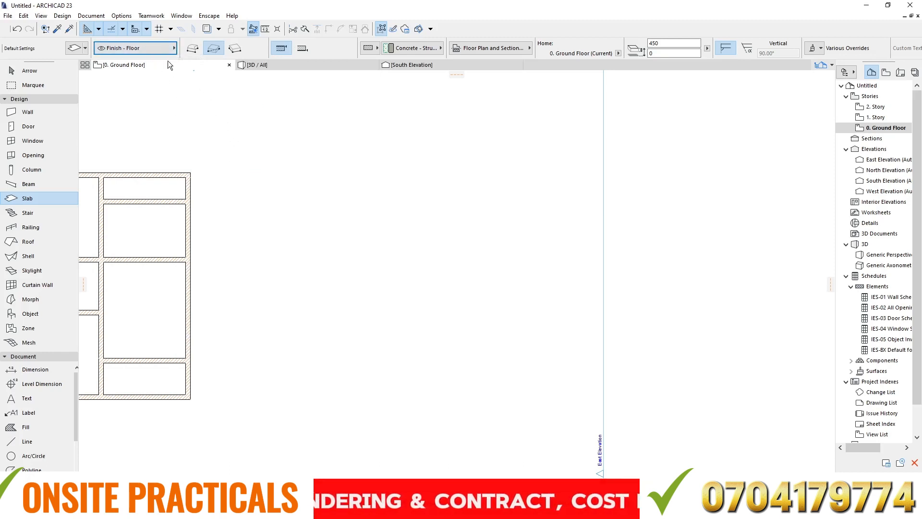
left_click(153, 47)
left_click(153, 47)
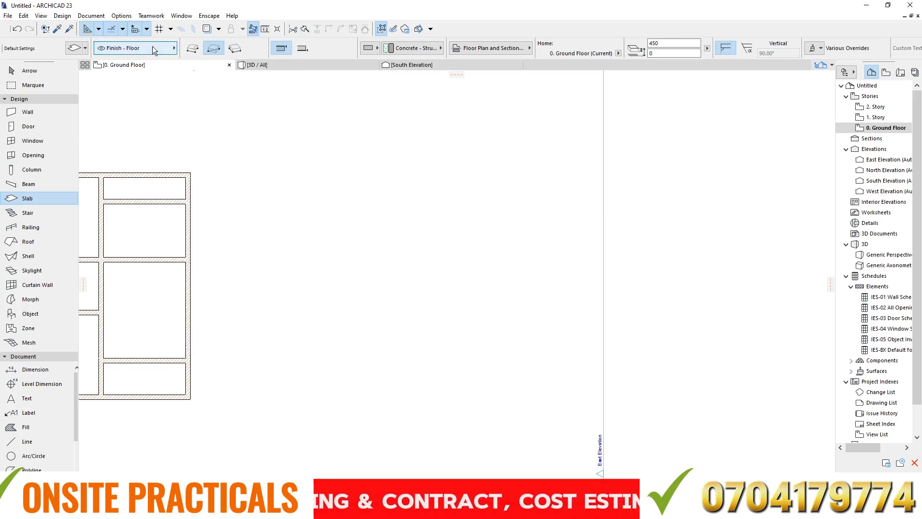
- Examine the model view layer settings and the new-layer naming dialog without creating a layer
left_click(95, 18)
mouse_move(148, 41)
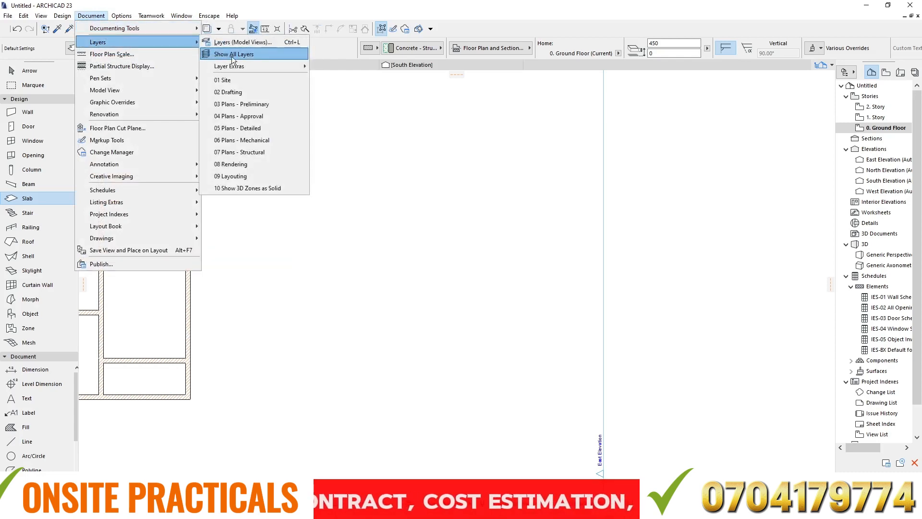
left_click(245, 42)
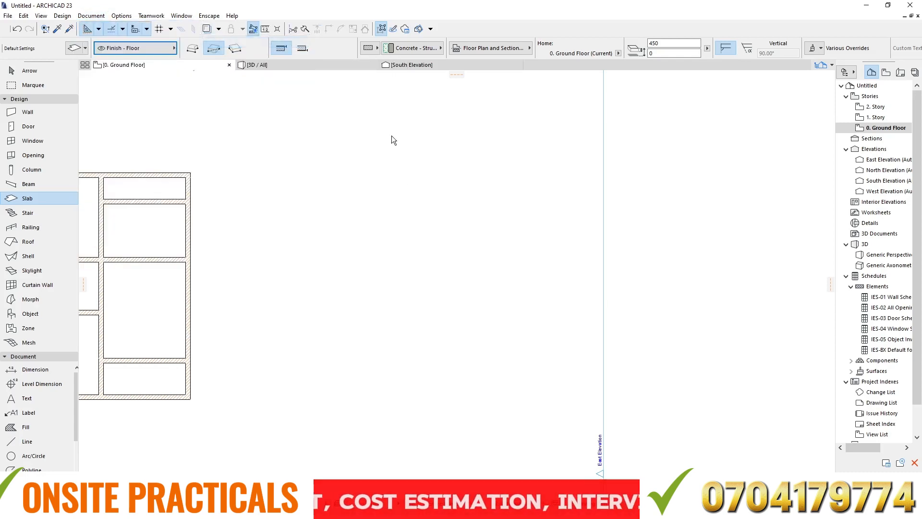
left_click(603, 134)
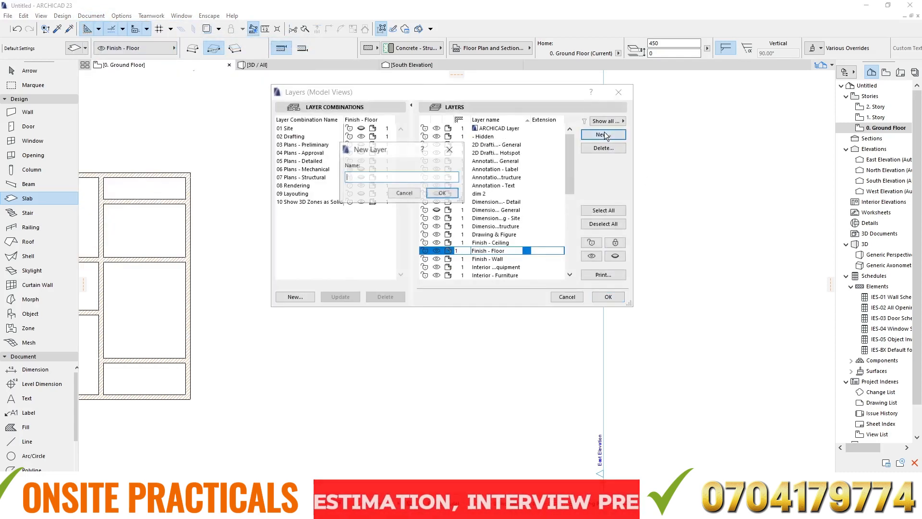
left_click(404, 193)
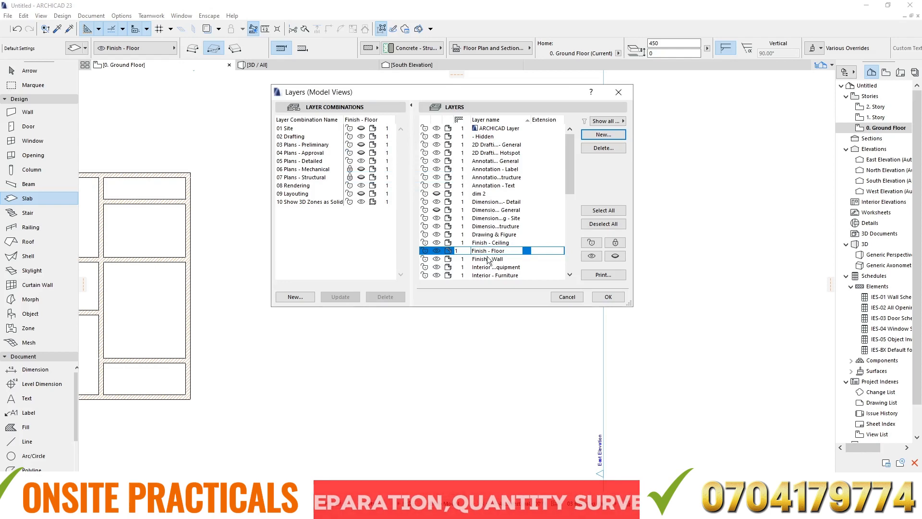
left_click(608, 297)
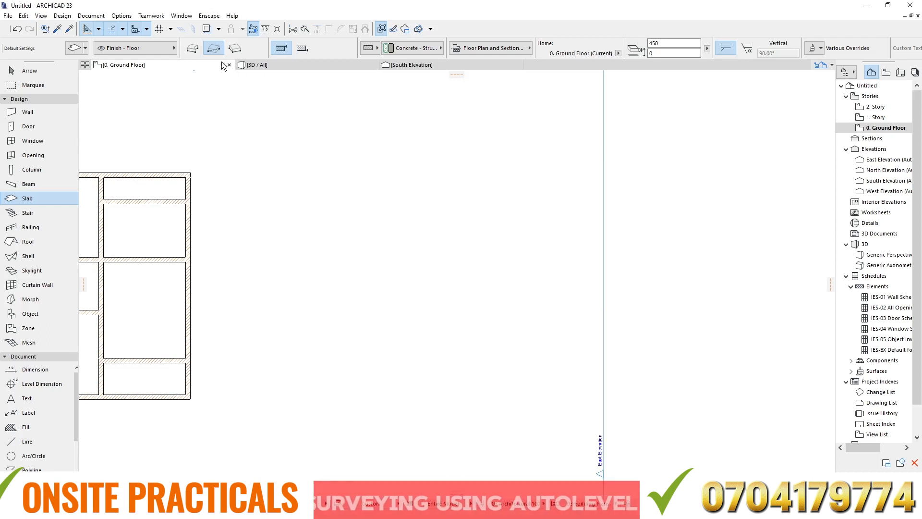
- Use the polygonal geometry method to draw a closed irregular eleven-cornered slab outside the building, near its upper-right corner
left_click(192, 48)
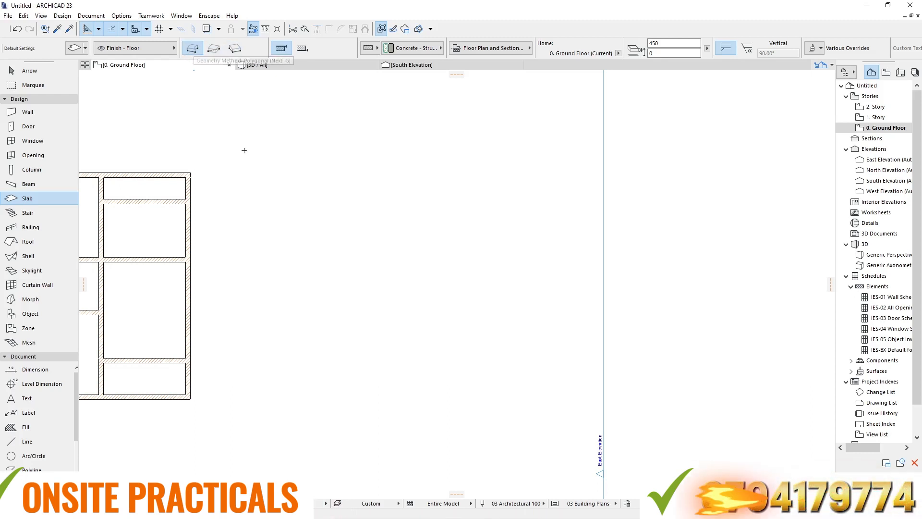
left_click(255, 133)
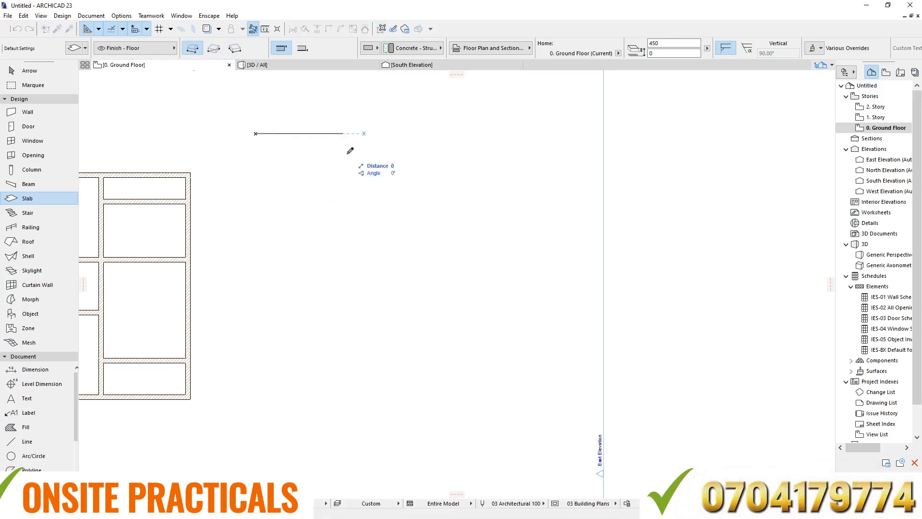
left_click(343, 134)
left_click(357, 181)
left_click(322, 192)
left_click(282, 164)
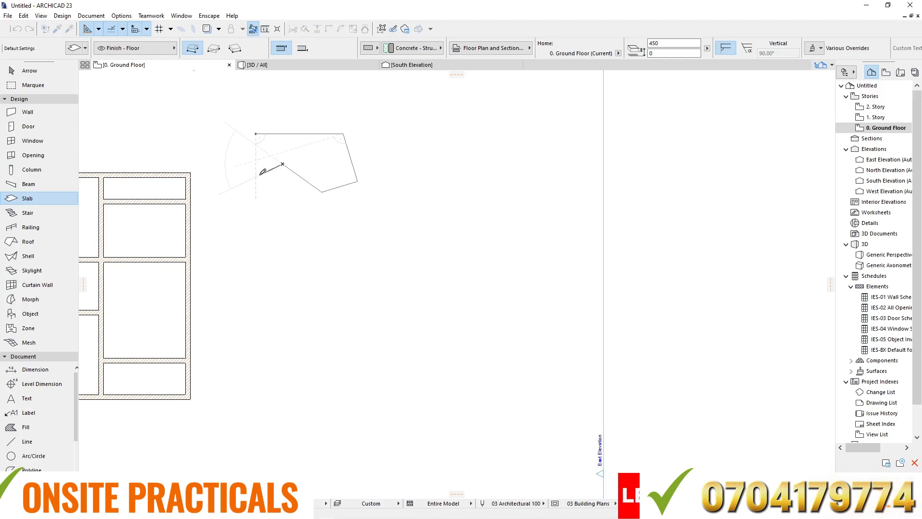
left_click(248, 149)
left_click(216, 133)
left_click(217, 115)
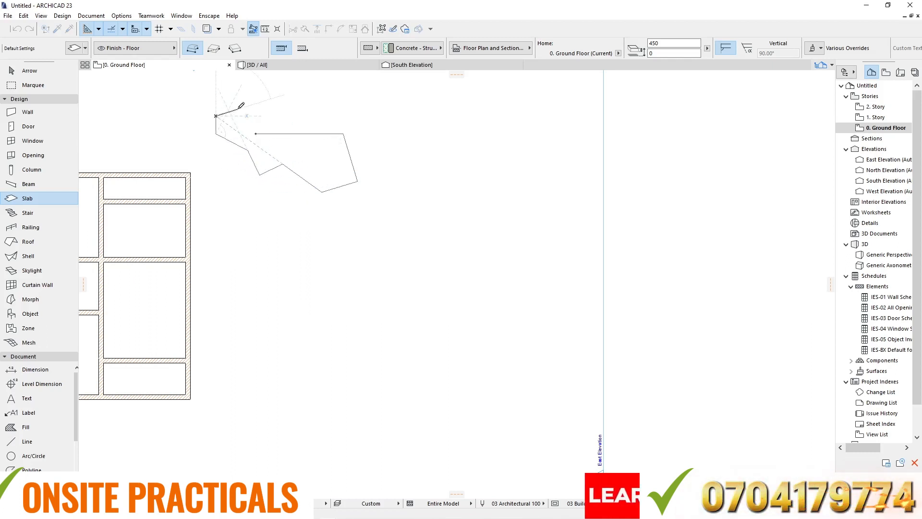
left_click(237, 110)
left_click(255, 121)
left_click(256, 133)
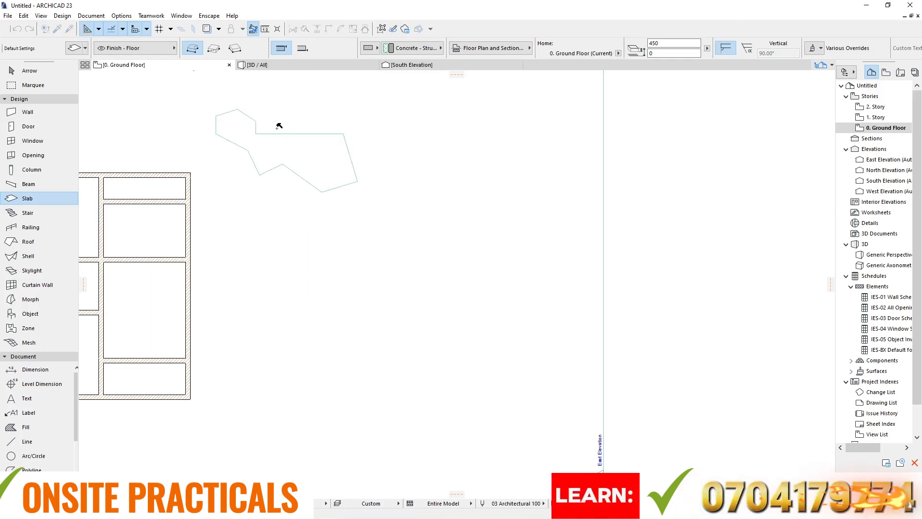
- Draw a rectangular polygon slab through the four inner wall corners of the building's upper-left room
scroll(219, 98, "up", 3)
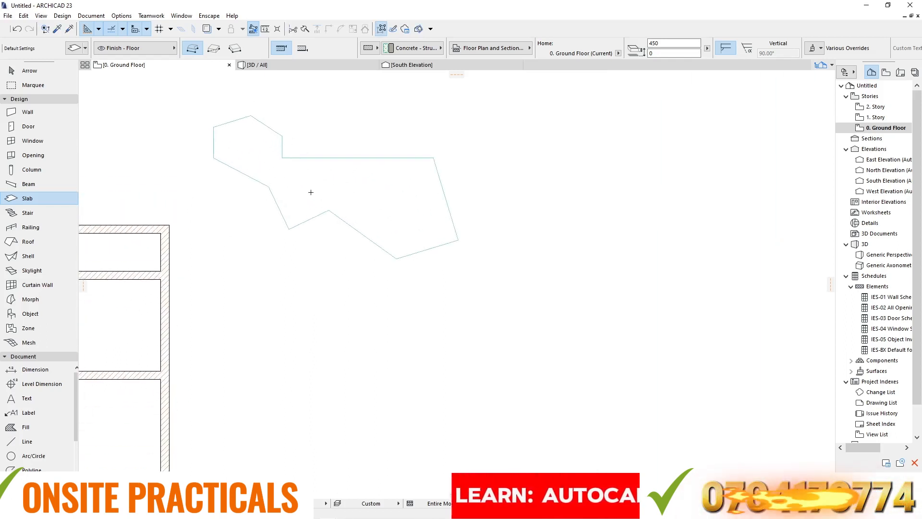
scroll(365, 152, "down", 5)
scroll(336, 163, "up", 2)
scroll(402, 167, "down", 4)
scroll(190, 152, "up", 7)
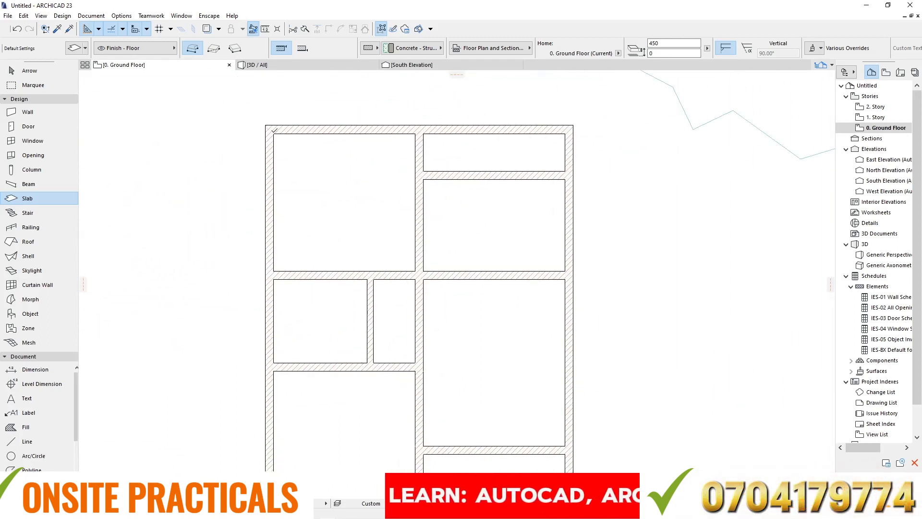
left_click(274, 134)
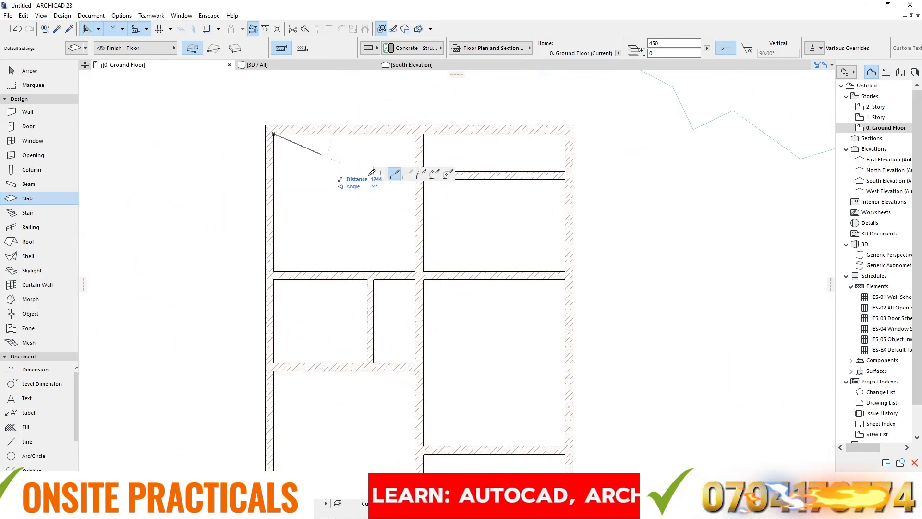
left_click(415, 134)
left_click(415, 271)
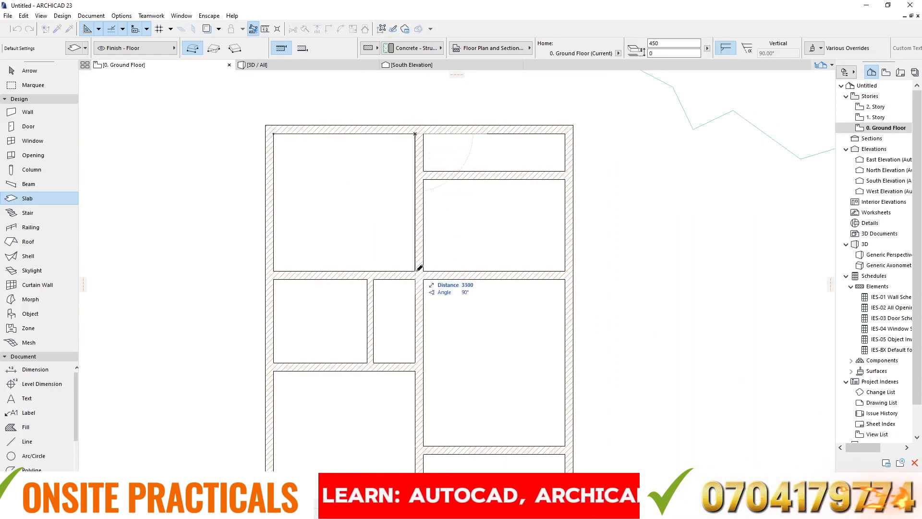
left_click(273, 271)
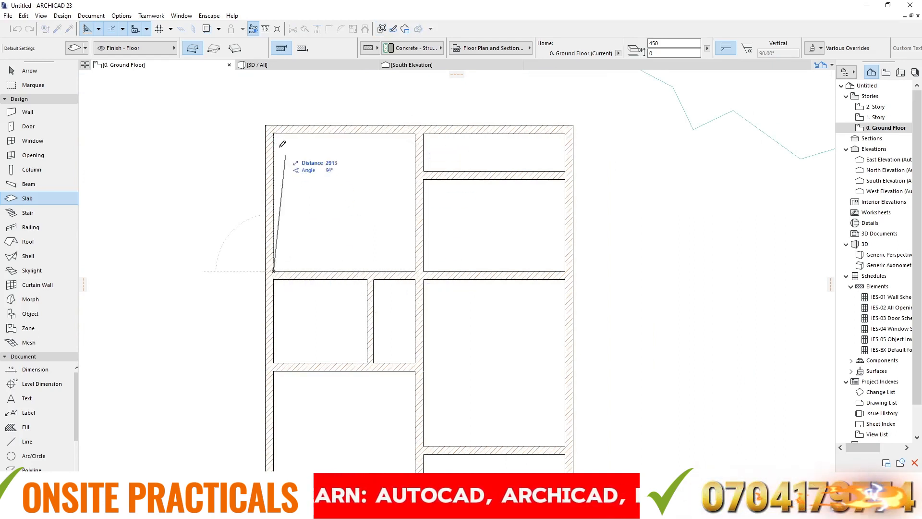
left_click(274, 132)
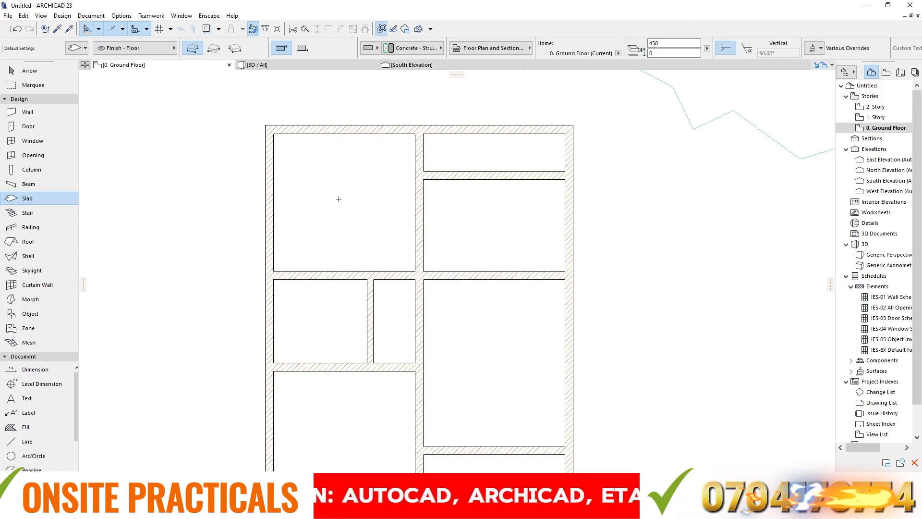
- Draw a second irregular slab with ten corners on the open area to the right of the first freeform slab
scroll(190, 186, "down", 3)
left_click(473, 136)
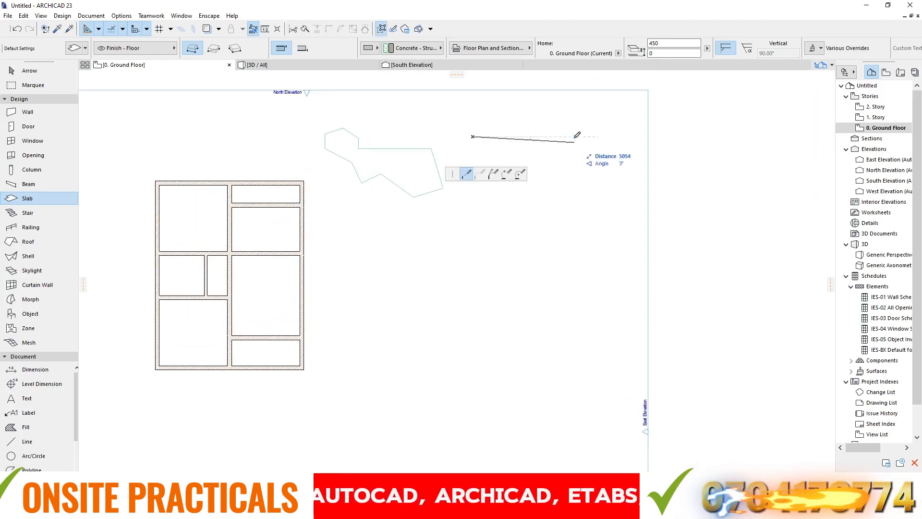
left_click(582, 125)
left_click(517, 159)
left_click(470, 174)
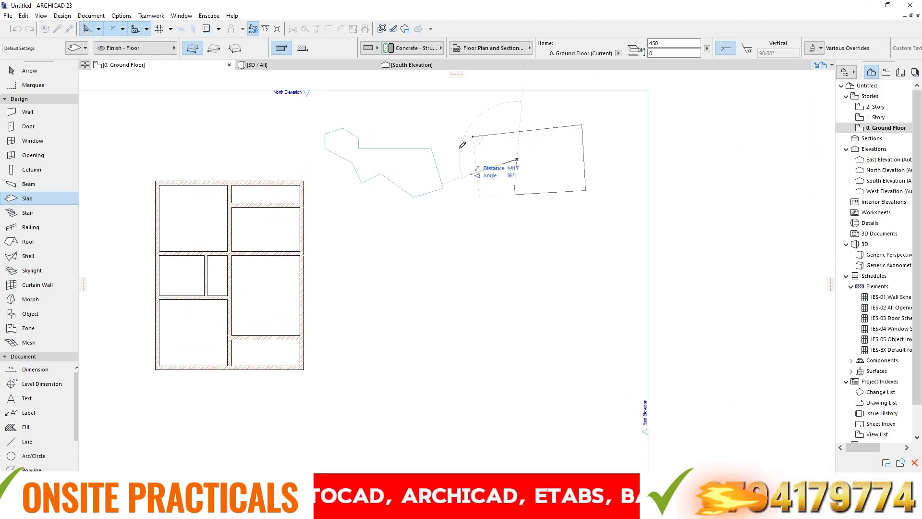
left_click(457, 132)
left_click(442, 111)
left_click(485, 106)
left_click(499, 124)
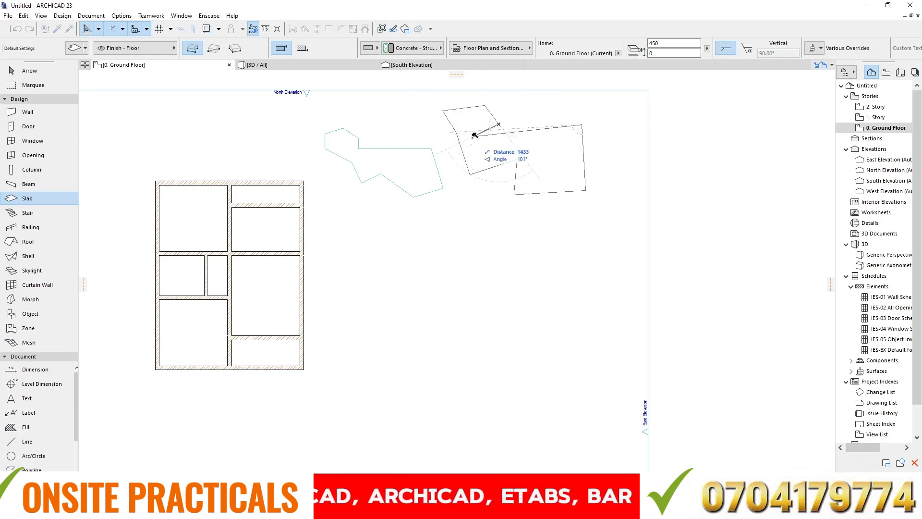
left_click(474, 137)
- Draw a four-sided slab with a slanted left edge and a top edge about 4570 long, below the first freeform slab
left_click(448, 229)
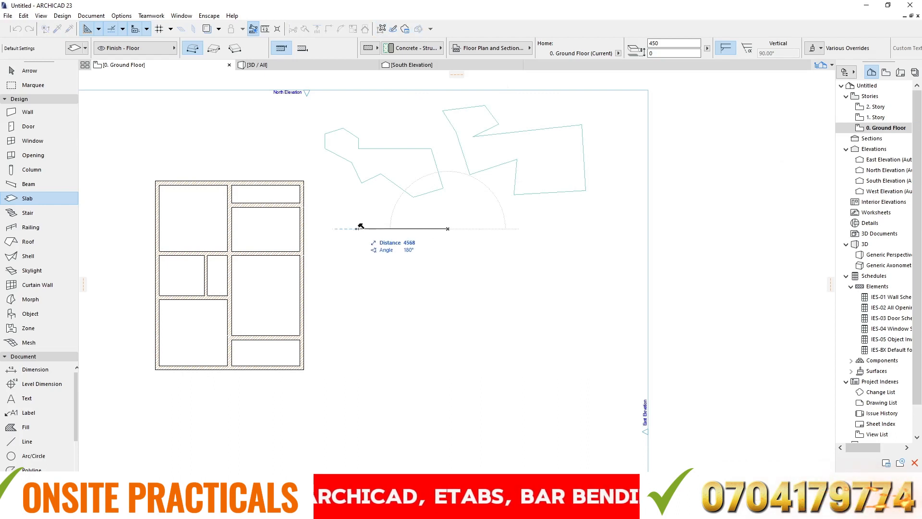
left_click(356, 228)
left_click(448, 285)
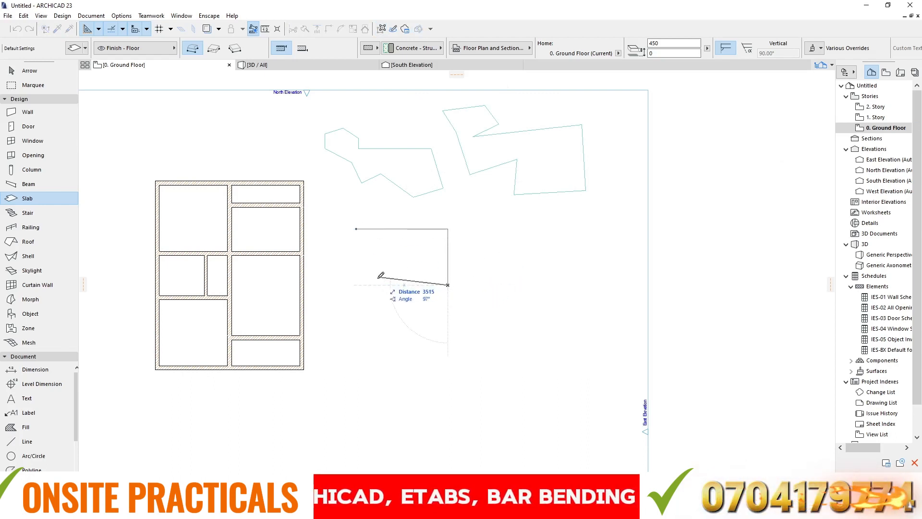
left_click(370, 285)
left_click(356, 229)
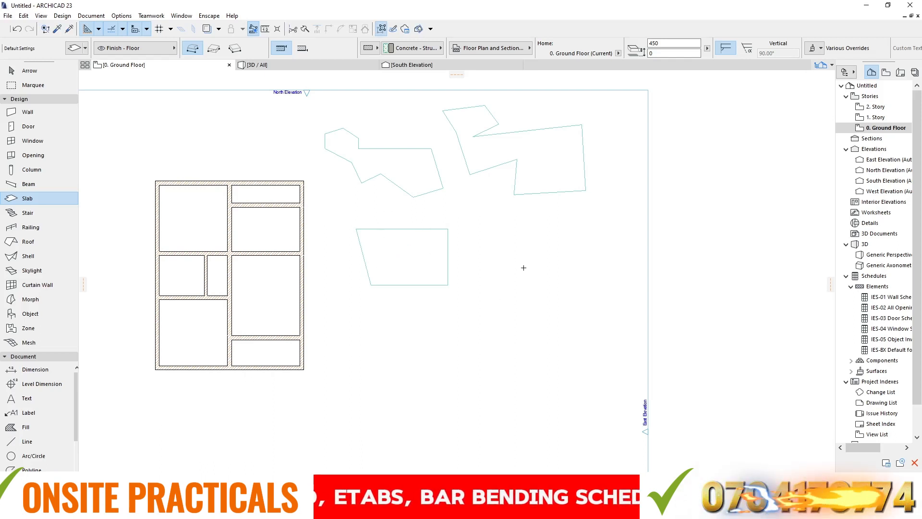
- Draw a nine-cornered irregular slab to the right of the four-sided slab, with an upper right vertical edge about 3490 long
left_click(470, 238)
left_click(545, 238)
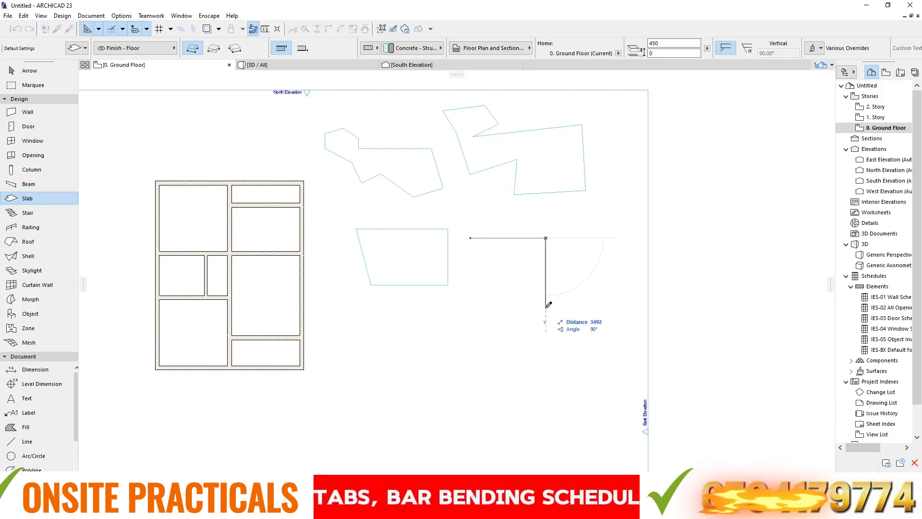
left_click(546, 308)
left_click(580, 315)
left_click(571, 359)
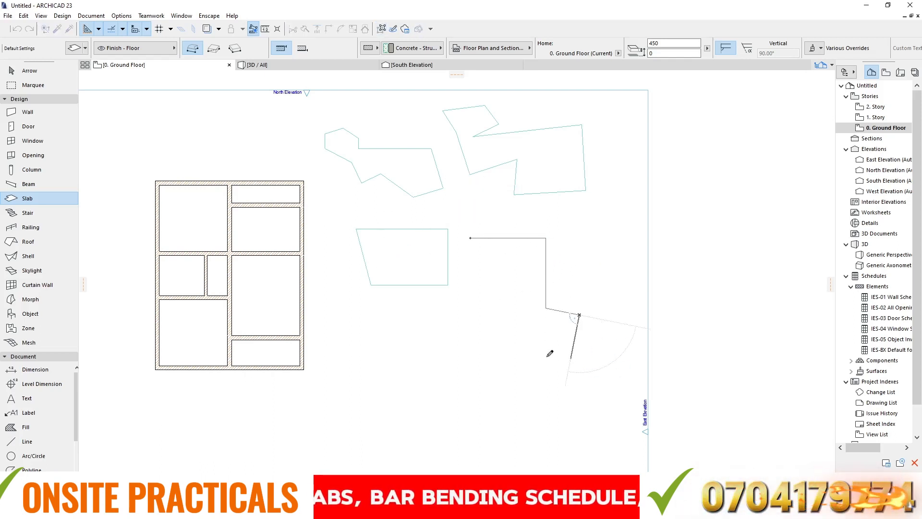
left_click(487, 281)
double_click(487, 249)
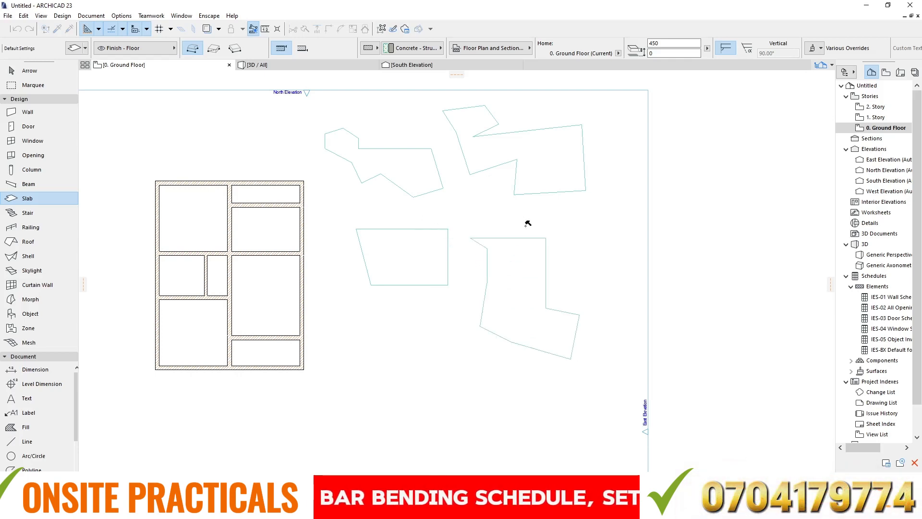
- Open the 3D view and show all layers to inspect the freeform slabs beside the building
left_click(292, 68)
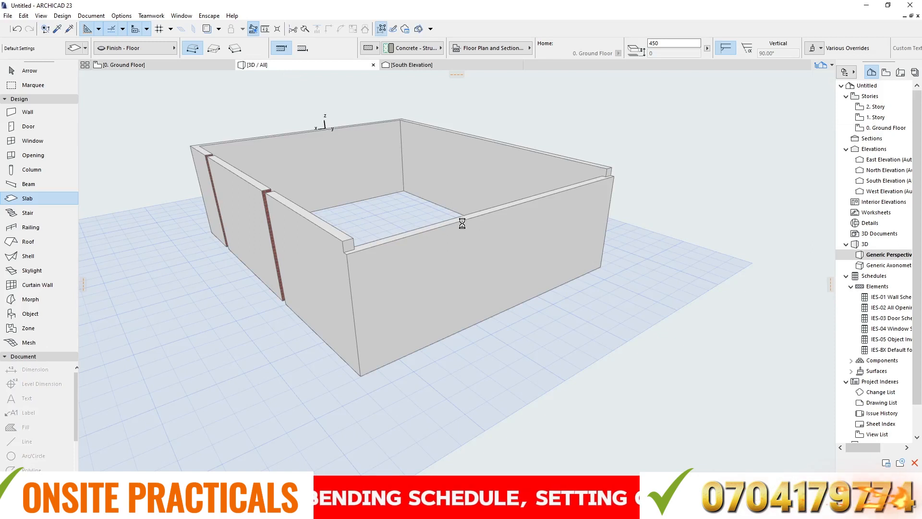
scroll(458, 223, "down", 10)
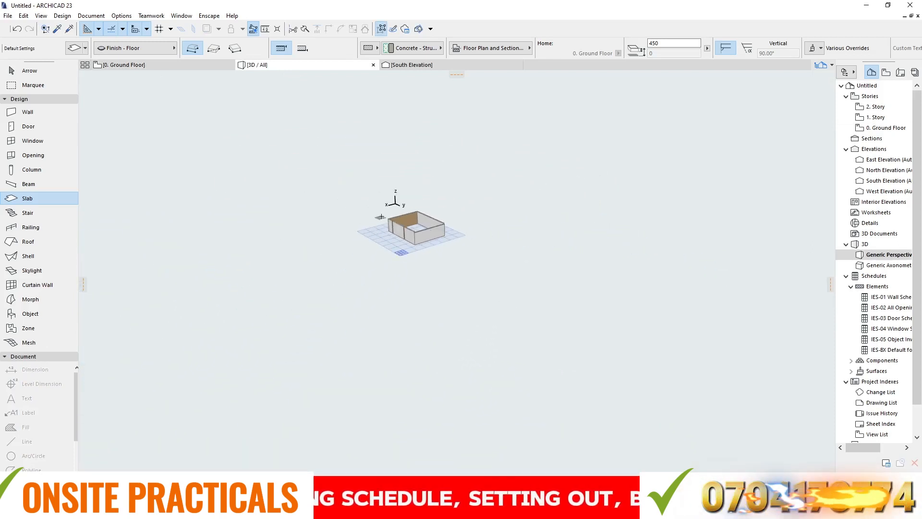
scroll(383, 214, "up", 1)
scroll(383, 214, "up", 3)
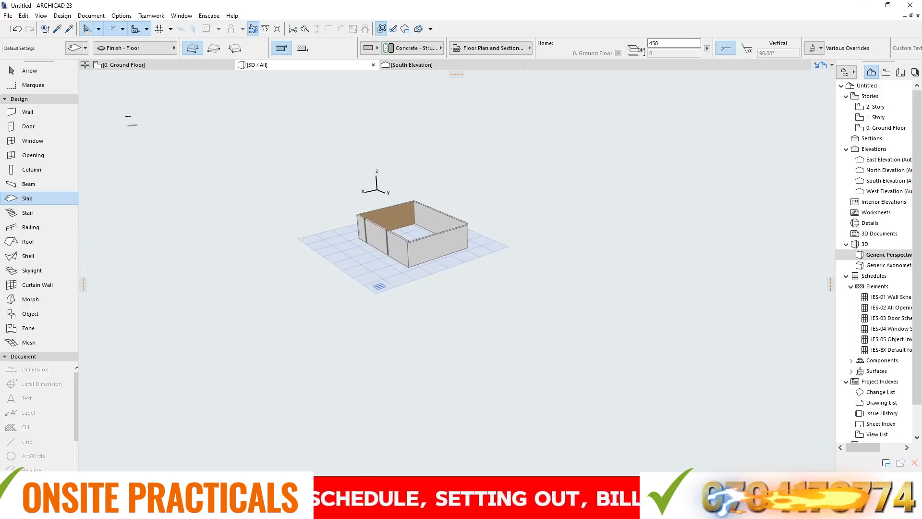
left_click(91, 15)
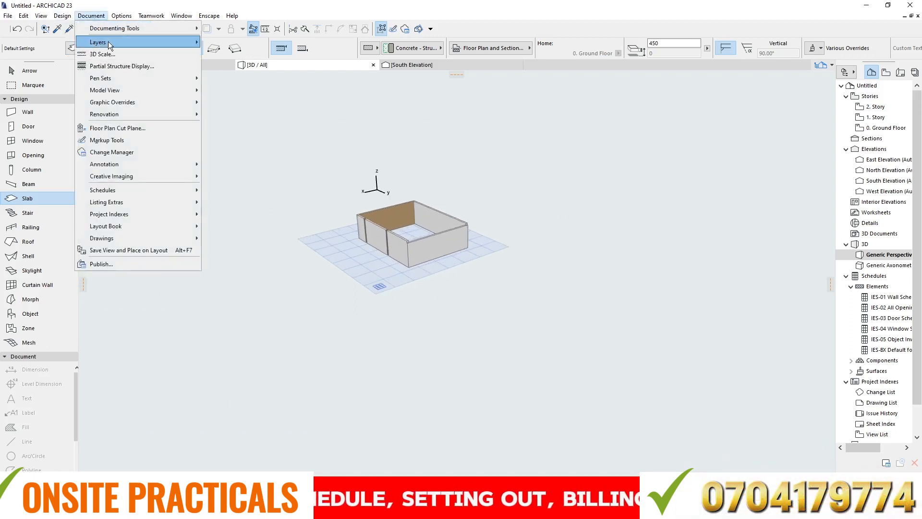
mouse_move(103, 42)
left_click(232, 58)
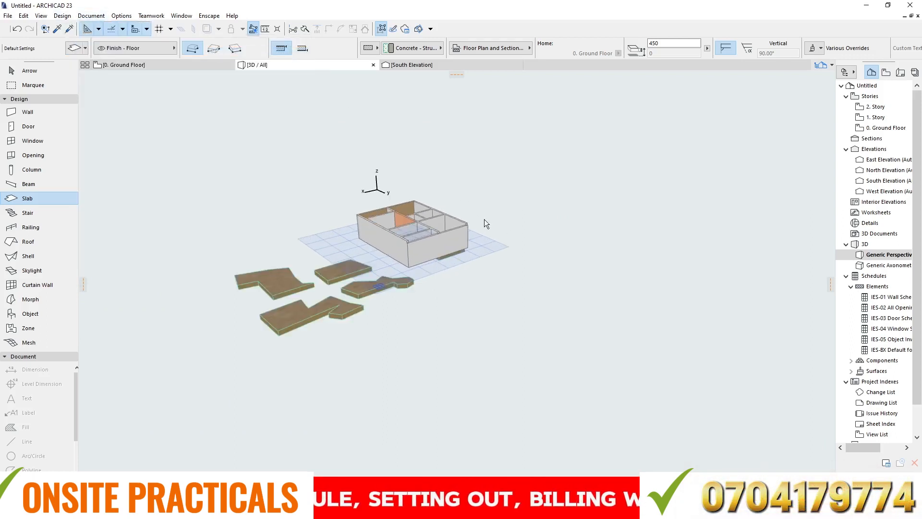
scroll(290, 313, "up", 5)
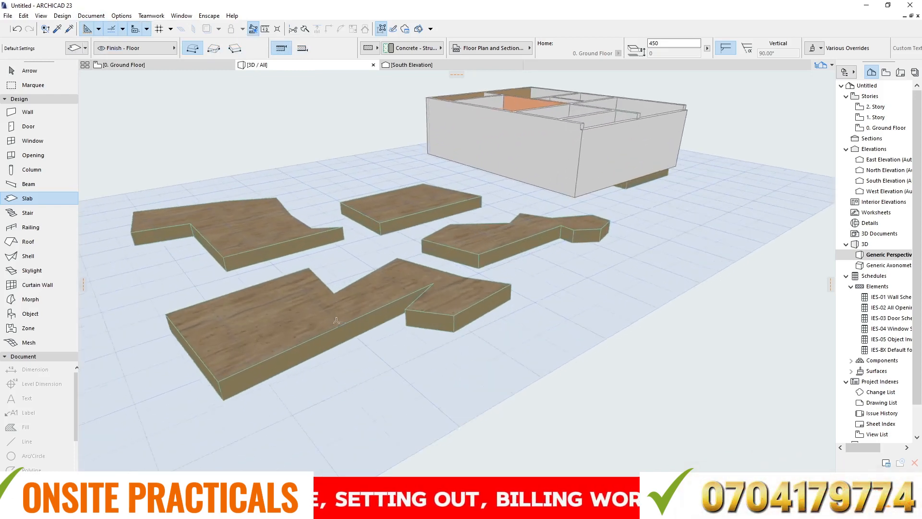
- Delete the four freeform slabs to the right of the building on the ground floor plan
left_click(122, 64)
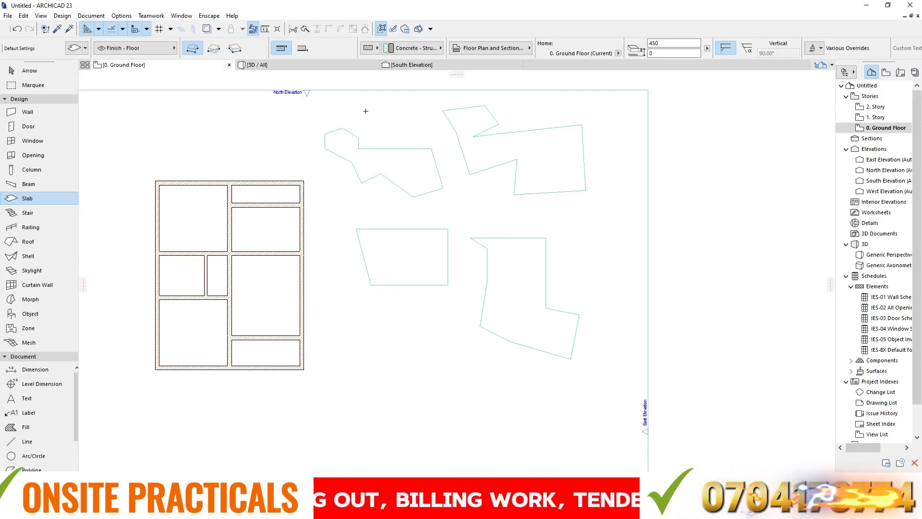
key("Escape")
left_click_drag(368, 104, 562, 368)
key("Delete")
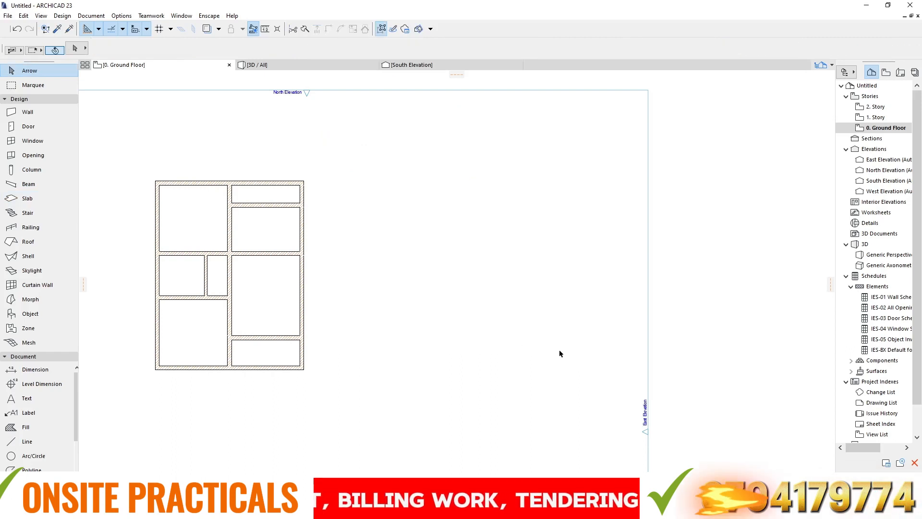
- Delete the slab filling the building's upper-left room, using both the 3D view and the ground floor plan
left_click(176, 215)
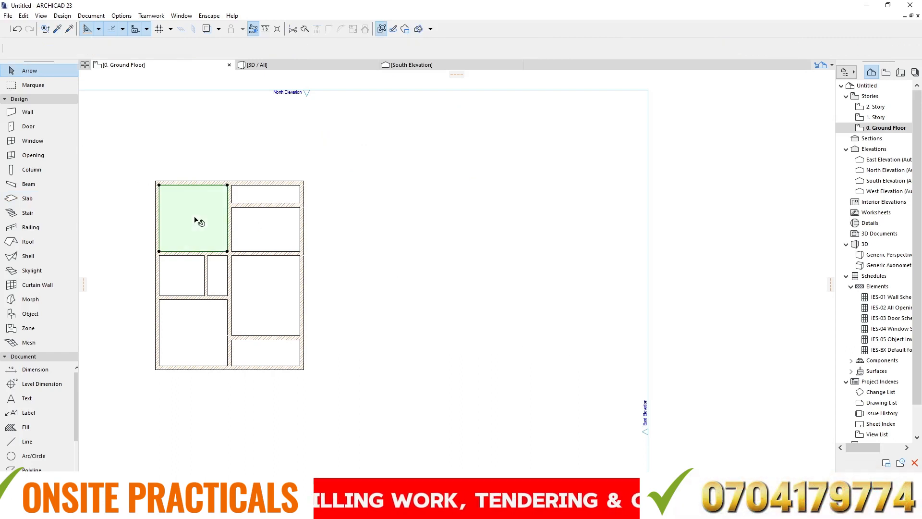
left_click(324, 66)
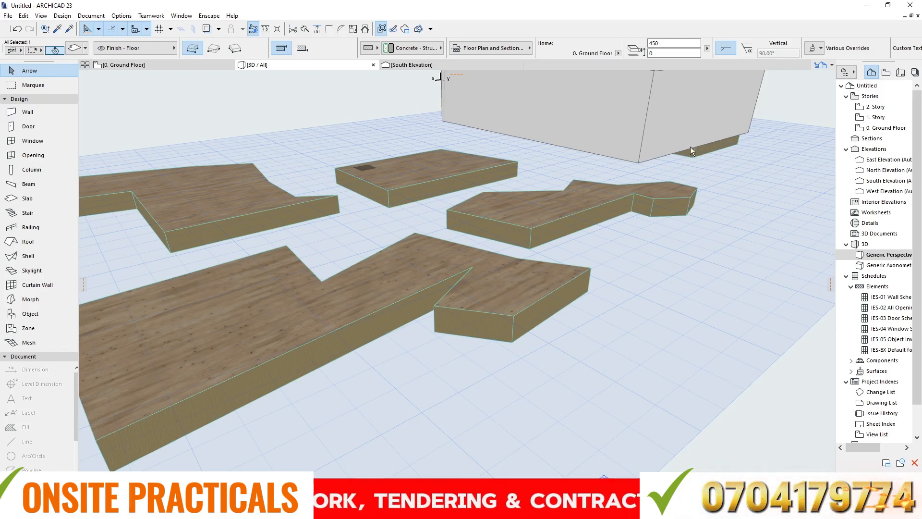
key("Delete")
scroll(701, 149, "up", 3)
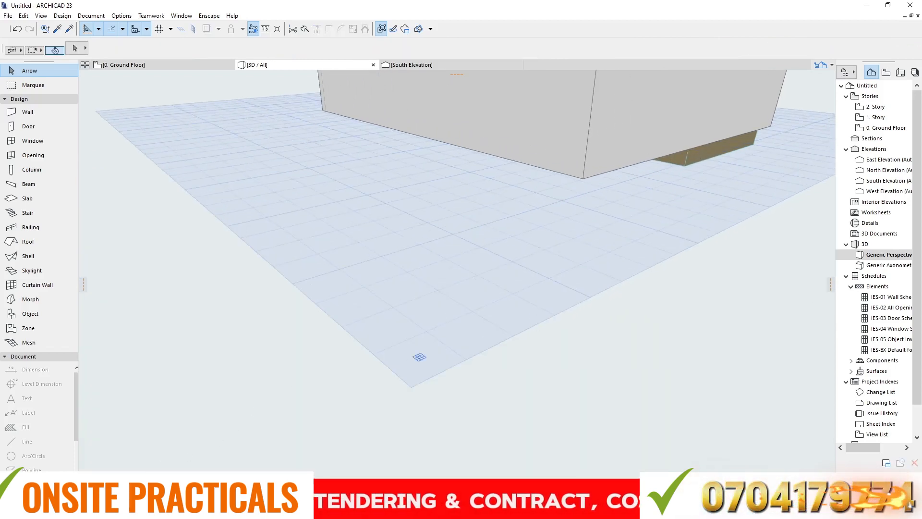
left_click_drag(420, 357, 619, 227)
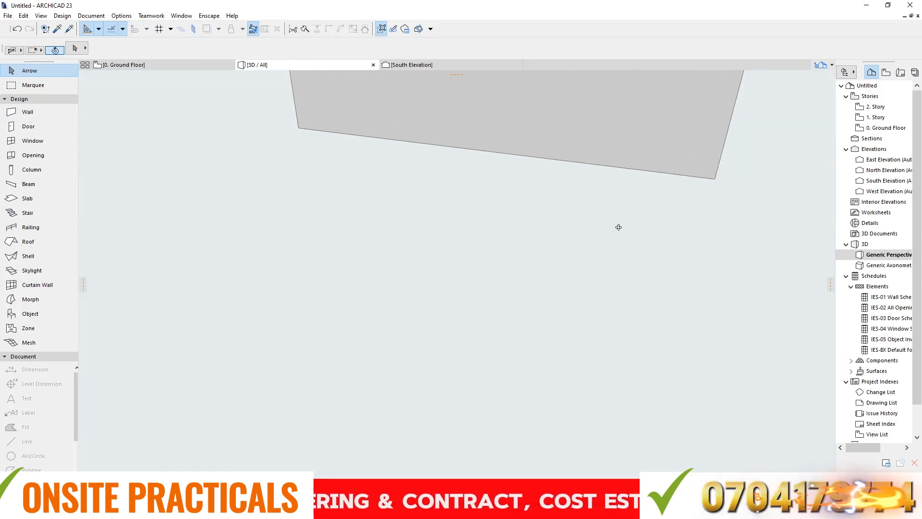
left_click(142, 66)
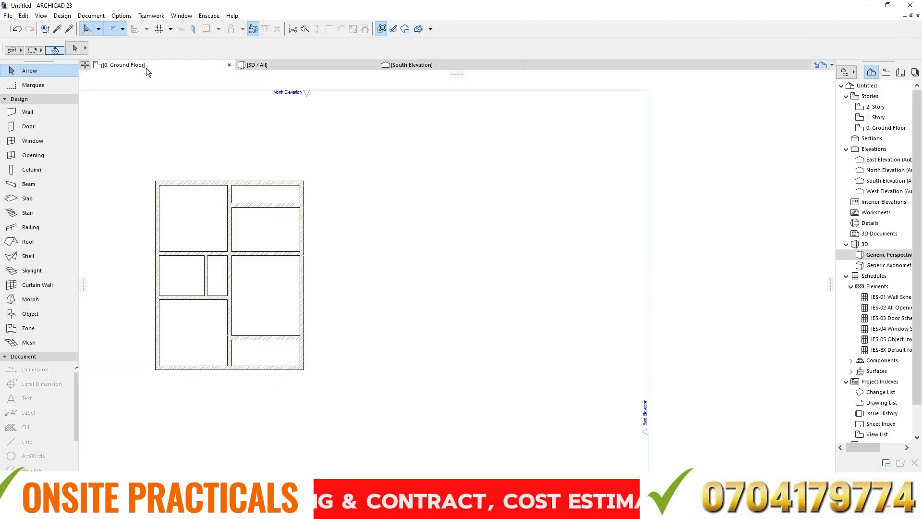
left_click(206, 206)
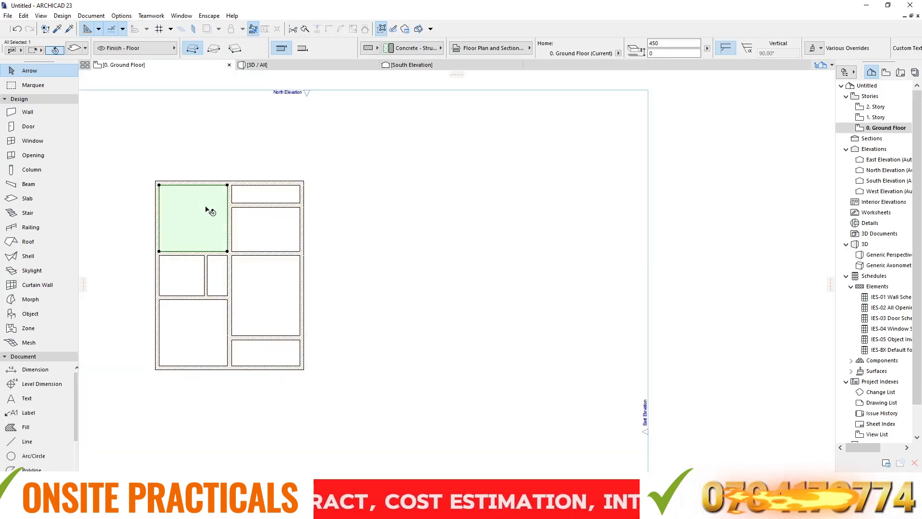
key("Delete")
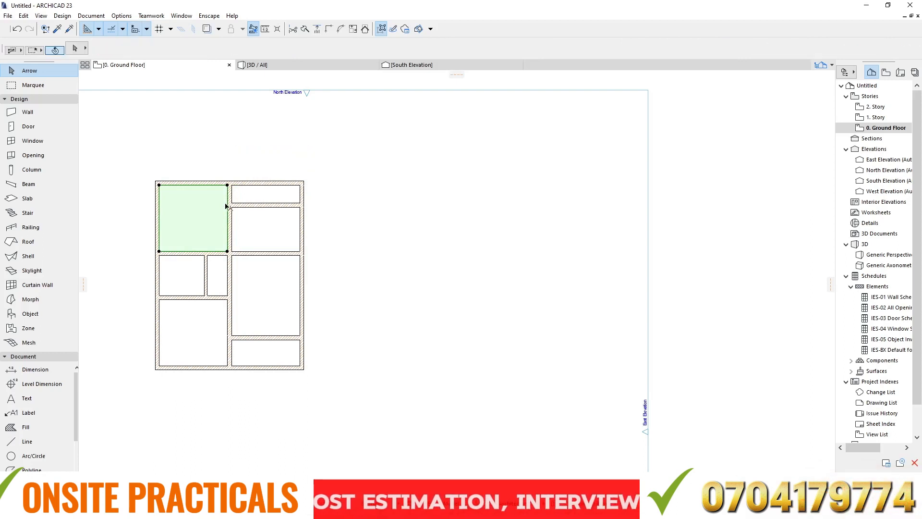
- Draw a large freehand slab with the Rectangular geometry method on the open area to the right of the building
left_click(26, 204)
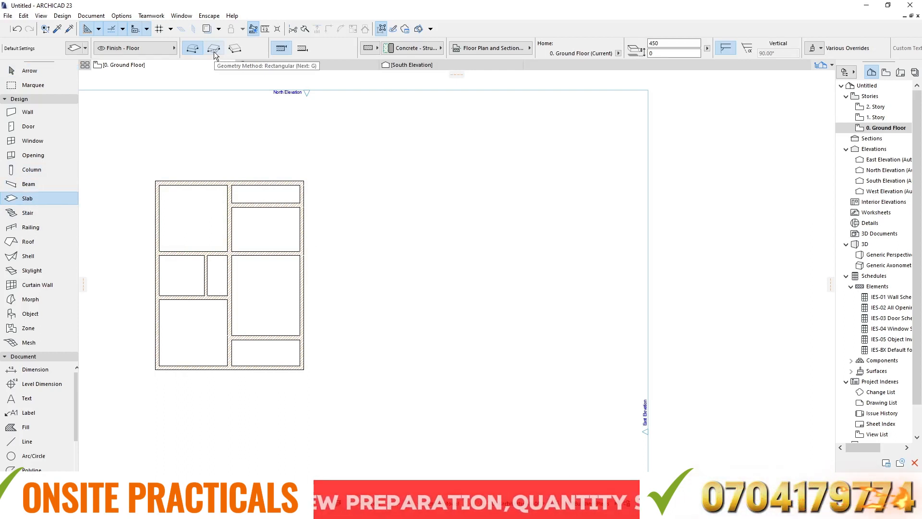
left_click(214, 49)
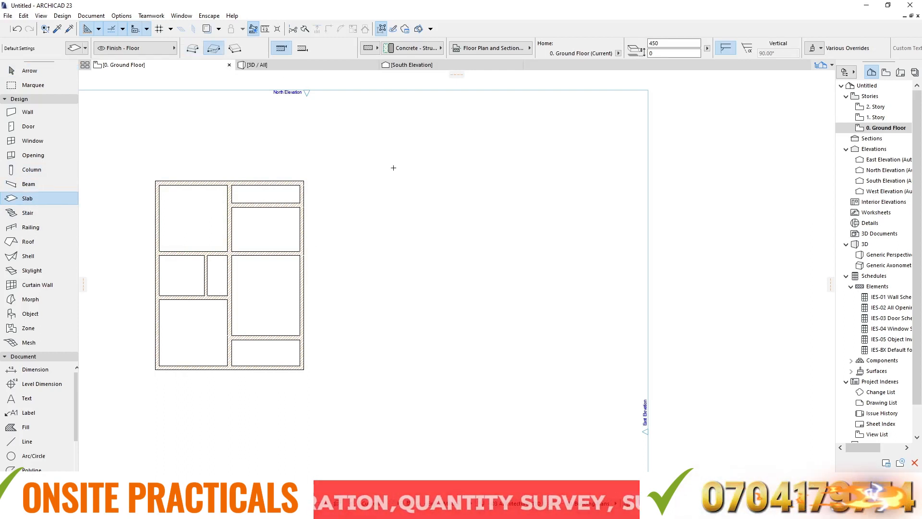
left_click(388, 144)
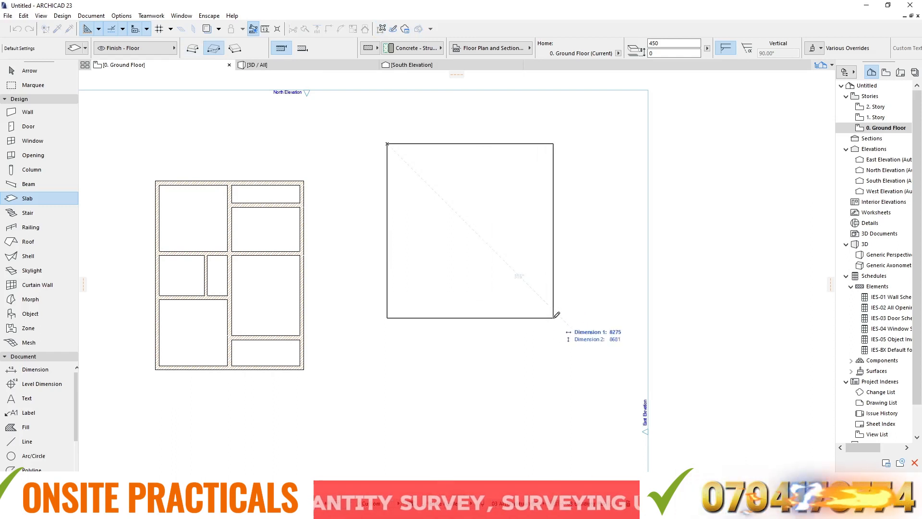
left_click(533, 312)
- Draw a 5000 by 3000 rectangular slab below the large rectangular slab
scroll(433, 280, "down", 3)
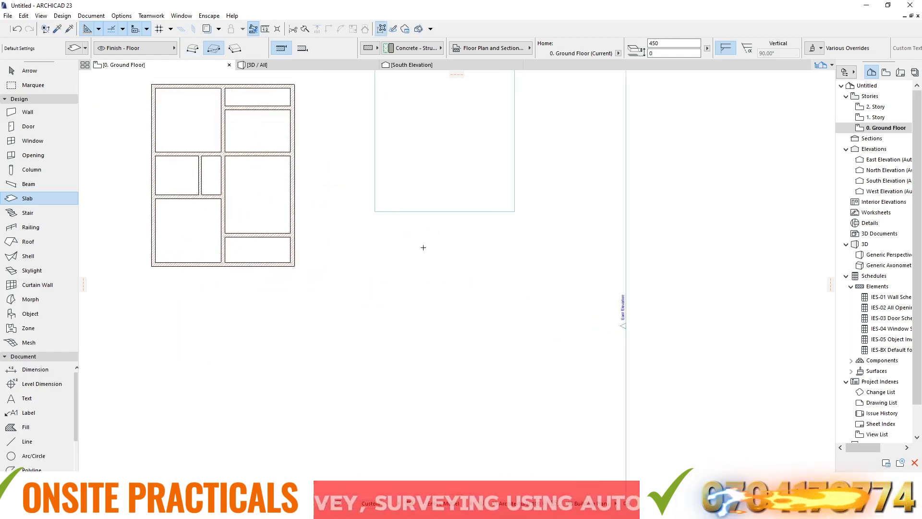
scroll(446, 262, "up", 1)
left_click(365, 241)
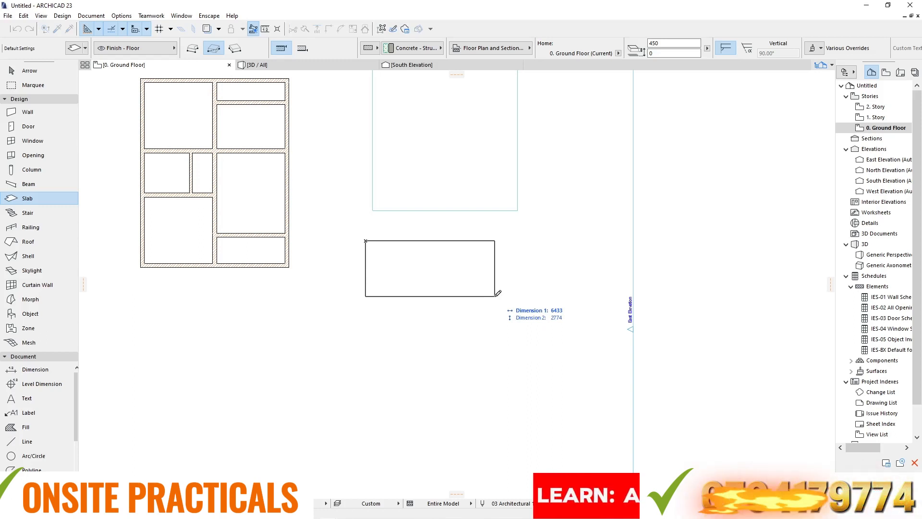
type("5000")
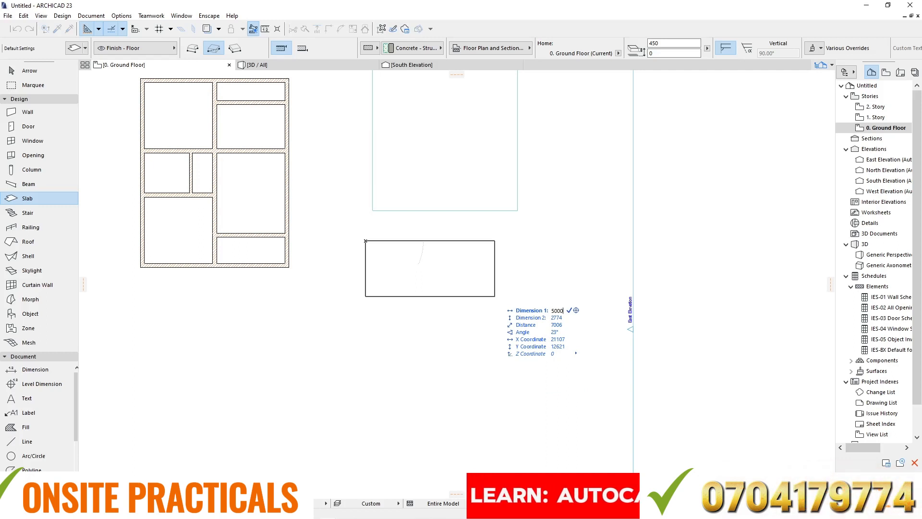
key("Tab")
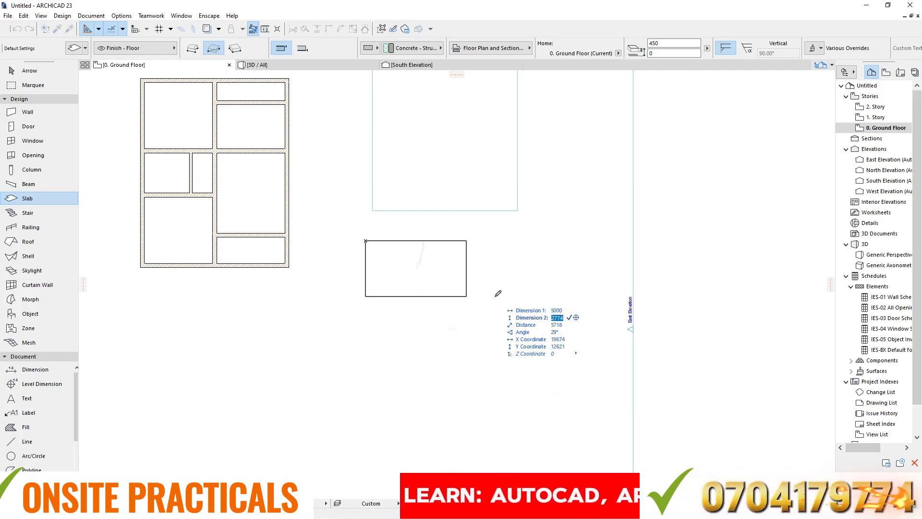
type("3000")
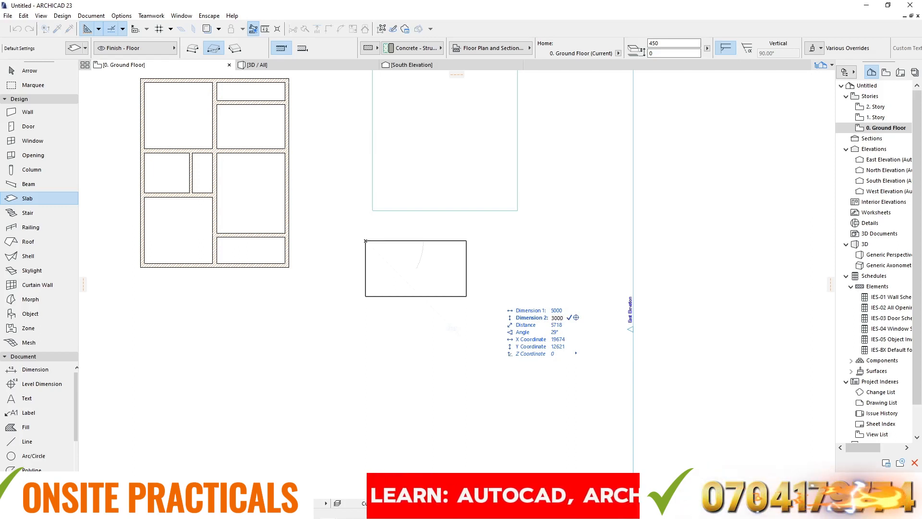
key("Return")
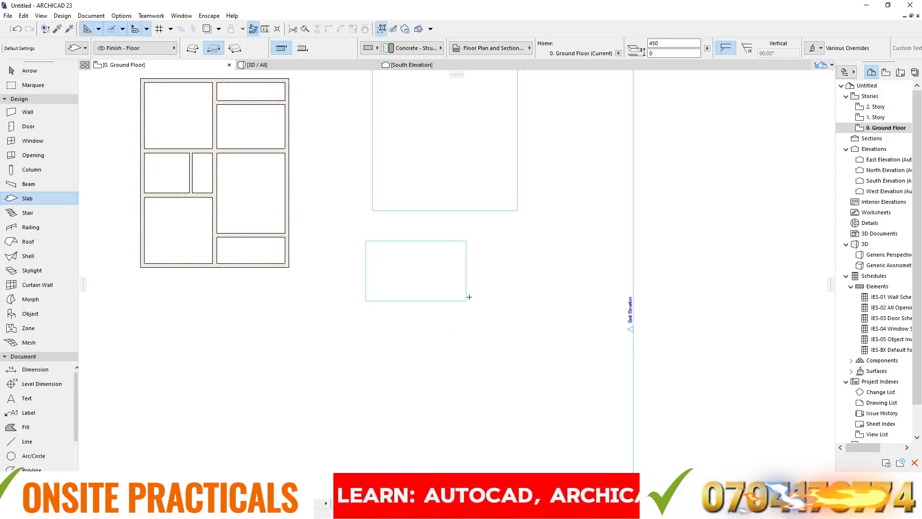
- Draw three more freehand rectangular slabs: one below the 5000 by 3000 slab, a tall one to its right, and one toward the lower left
scroll(404, 261, "up", 2)
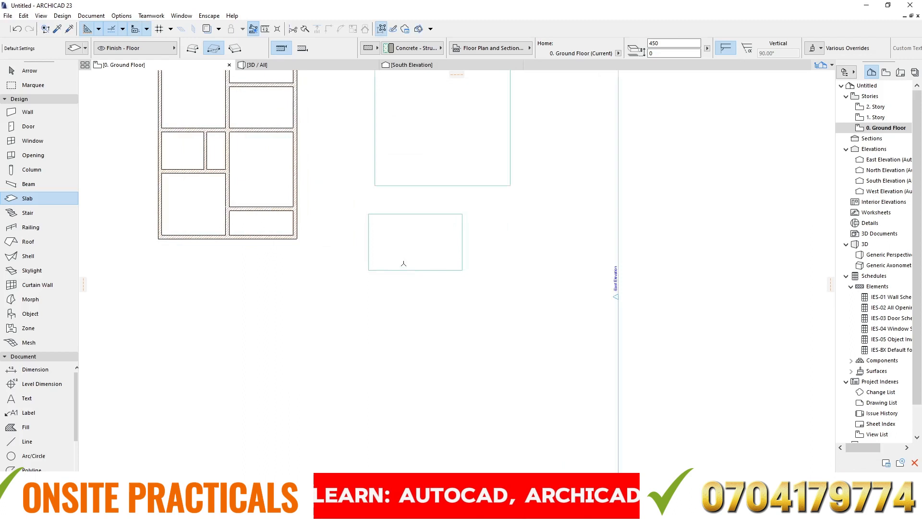
left_click(395, 298)
left_click(474, 343)
left_click(548, 223)
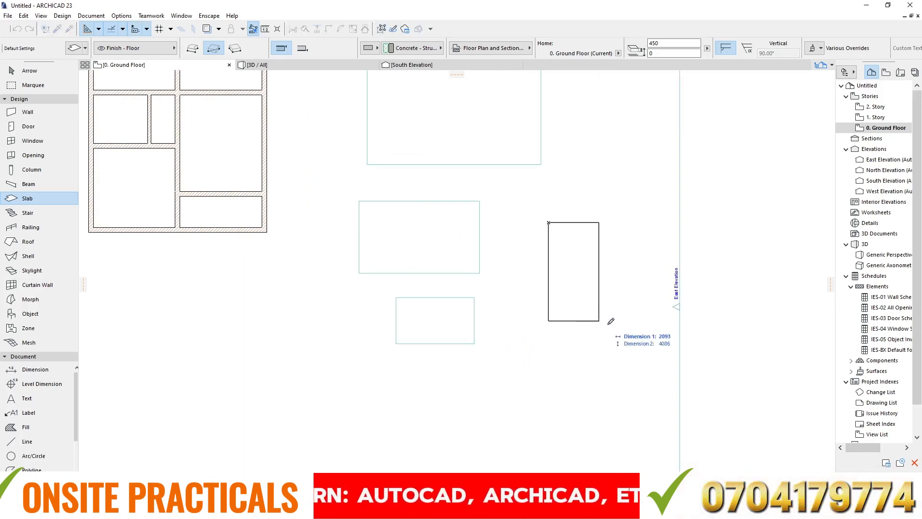
left_click(629, 328)
scroll(452, 283, "down", 3)
scroll(368, 256, "up", 2)
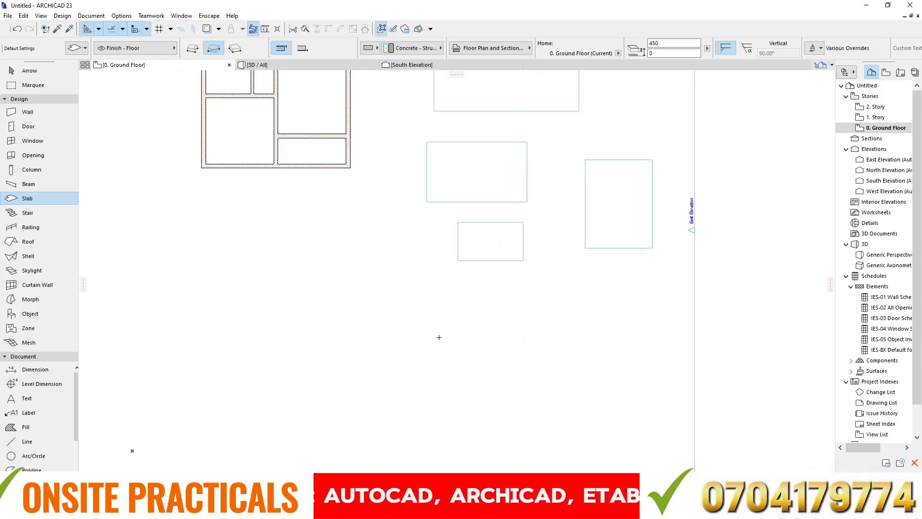
left_click(352, 273)
left_click(429, 330)
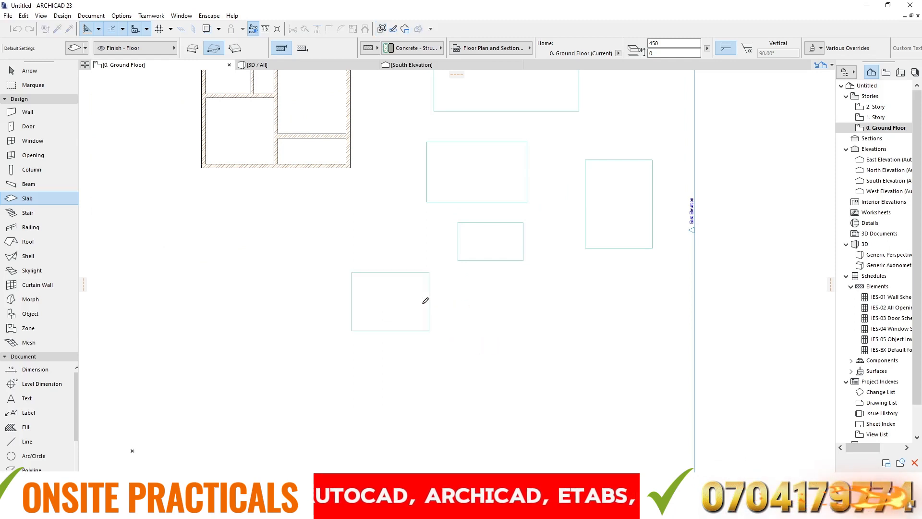
- Draw a freehand slab below the building with the Rotated Rectangular geometry method, keeping its first edge horizontal
left_click(232, 48)
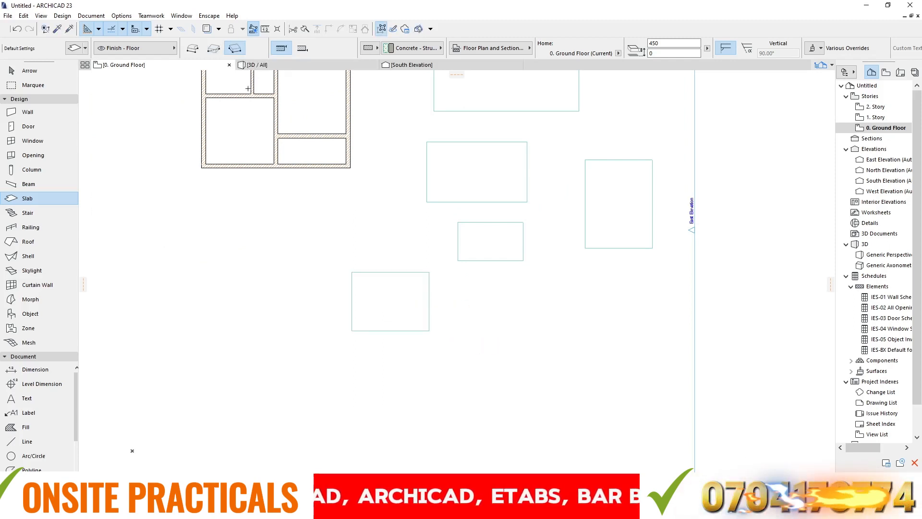
left_click(203, 218)
left_click(267, 218)
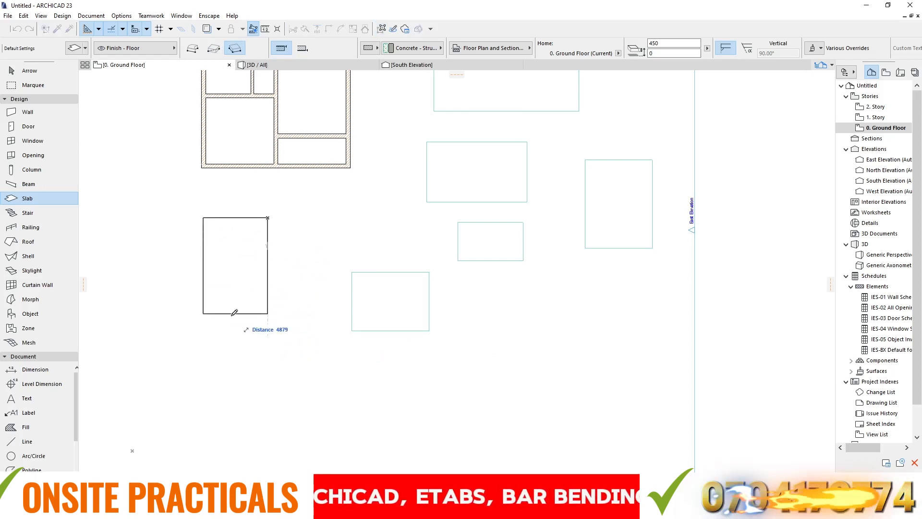
left_click(243, 246)
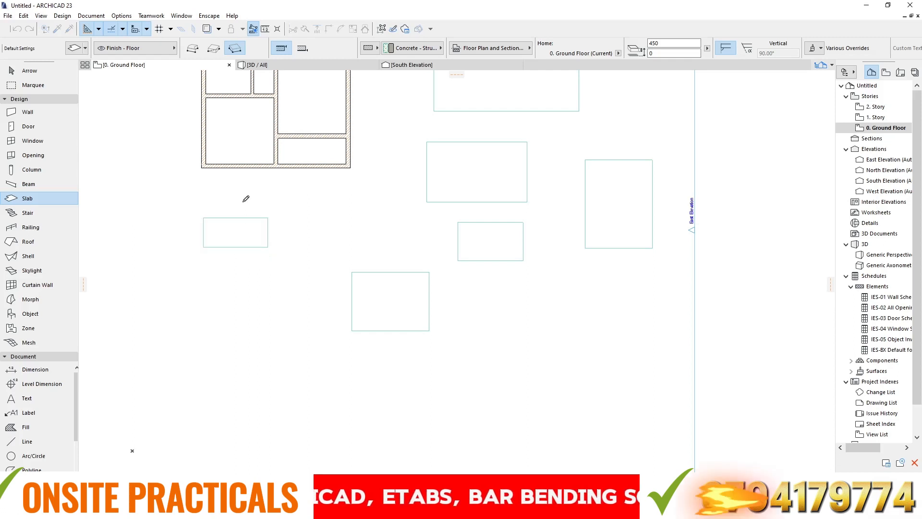
- Draw a tall rotated rectangular slab with a 3000 horizontal top edge in the open area below the other rectangular slabs
scroll(276, 170, "down", 5)
scroll(457, 236, "up", 4)
left_click(251, 178)
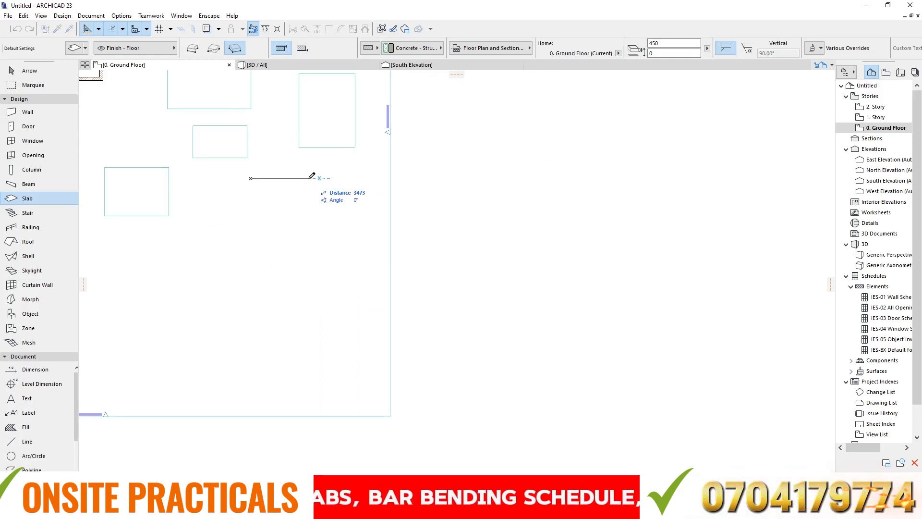
type("3000")
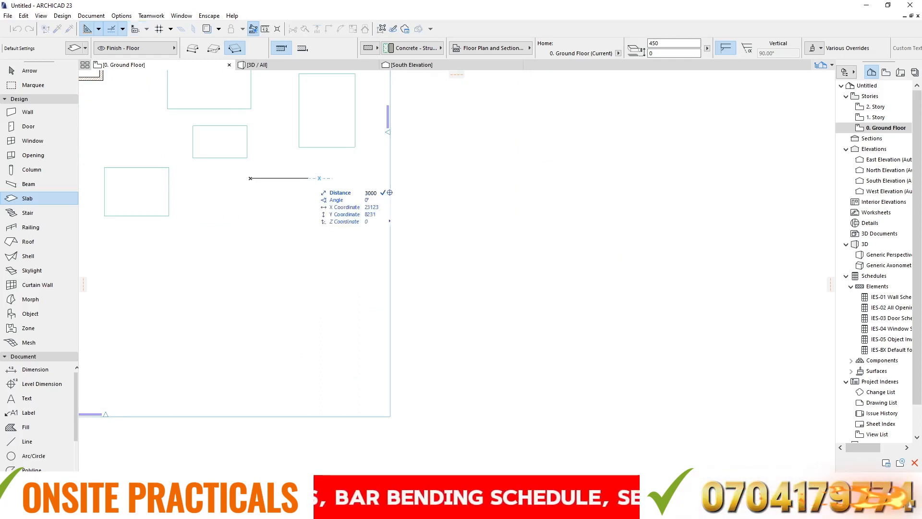
key("Return")
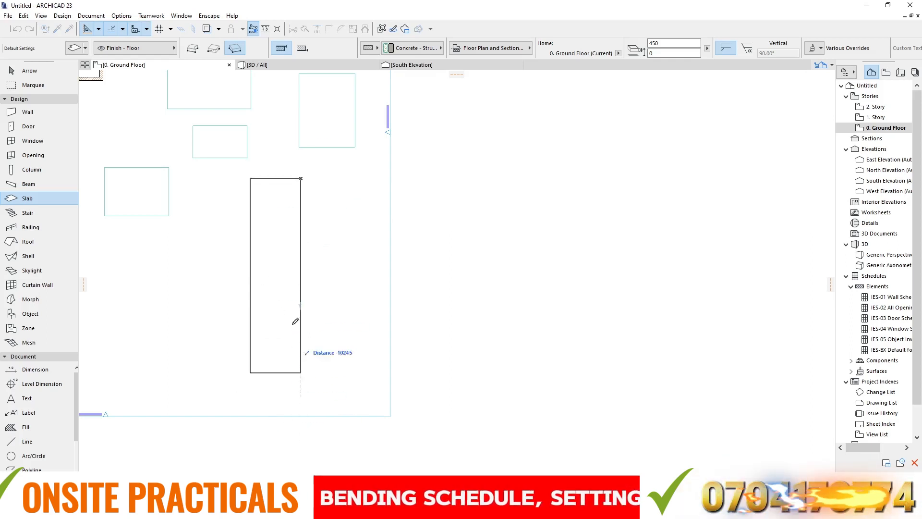
left_click(285, 284)
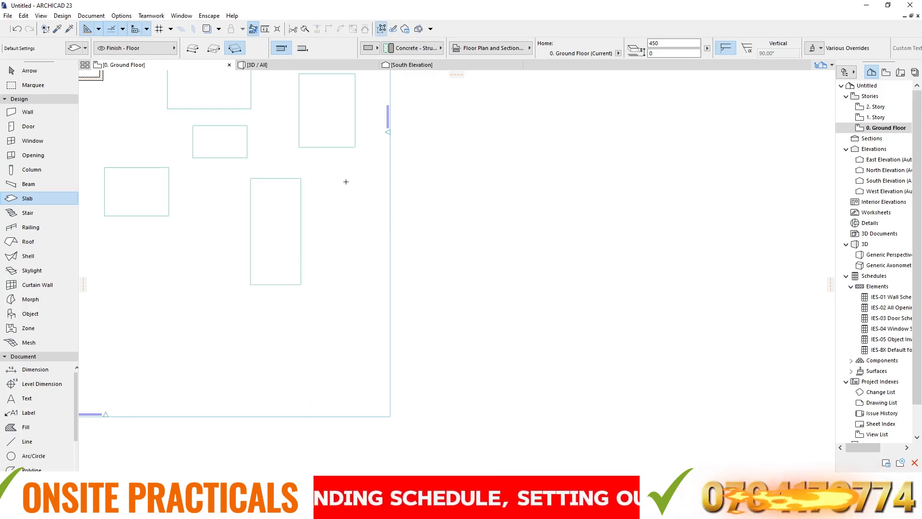
- Draw a wide rotated rectangular slab in the lower part of the plan, with a vertical first edge about 5000 long and a width of about 17600
scroll(315, 217, "down", 5)
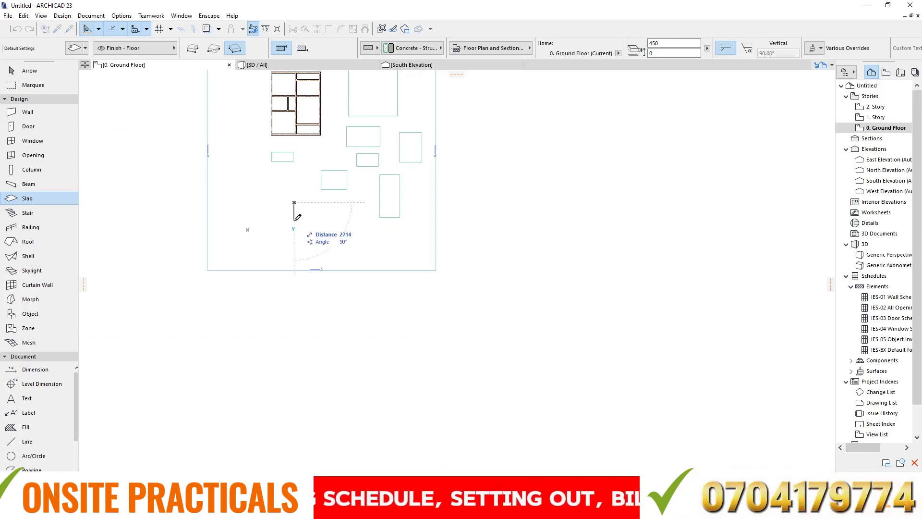
type("5000")
key("Return")
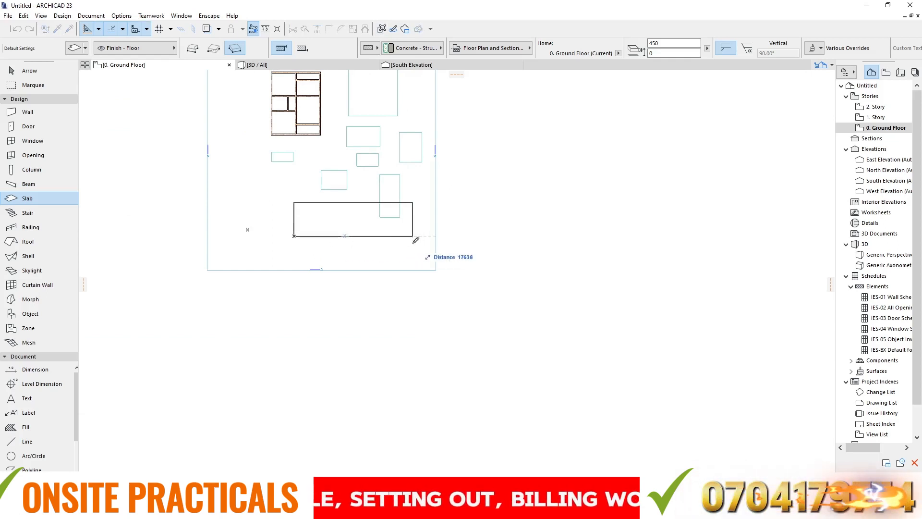
- Inspect all the drawn slabs beside the building in the 3D view
left_click(301, 63)
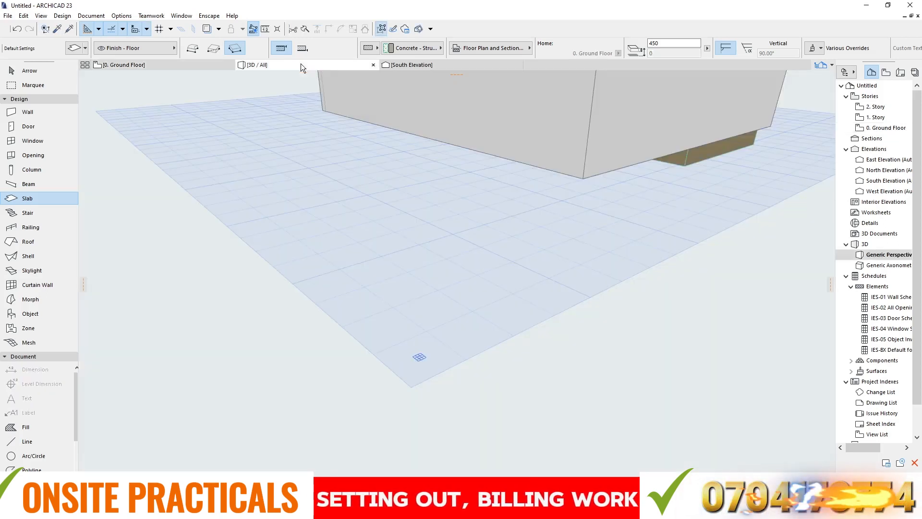
scroll(505, 156, "down", 10)
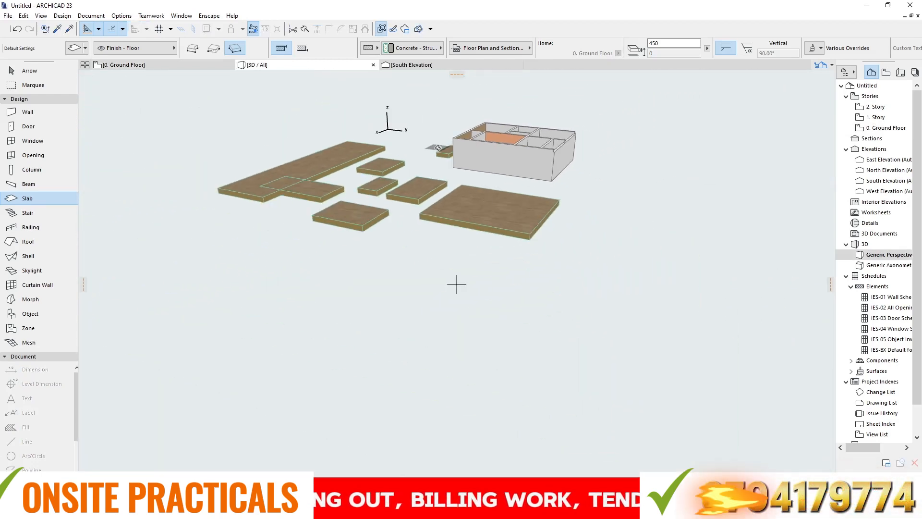
middle_click_drag(430, 148, 86, 57, "shift")
- Delete all the practice slabs around the building on the ground floor plan, including the small one just below it
left_click(134, 64)
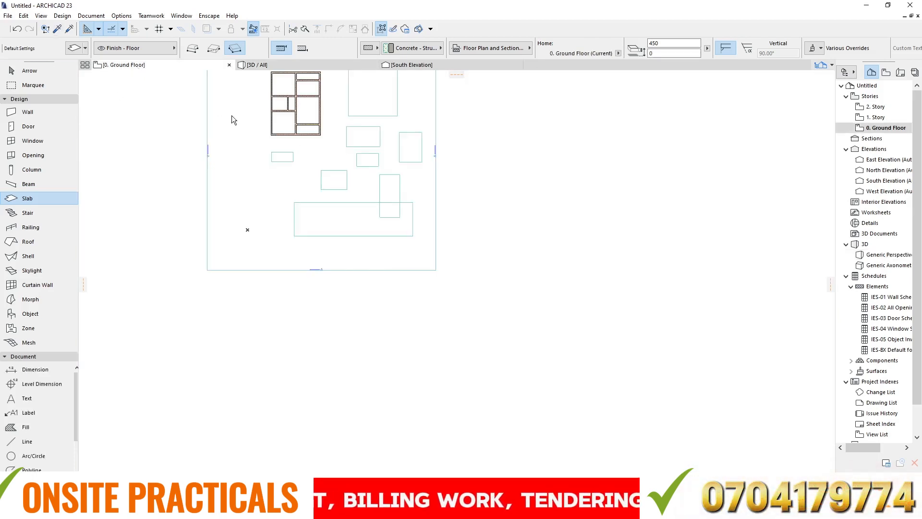
key("Escape")
scroll(351, 156, "down", 2)
scroll(352, 136, "up", 2)
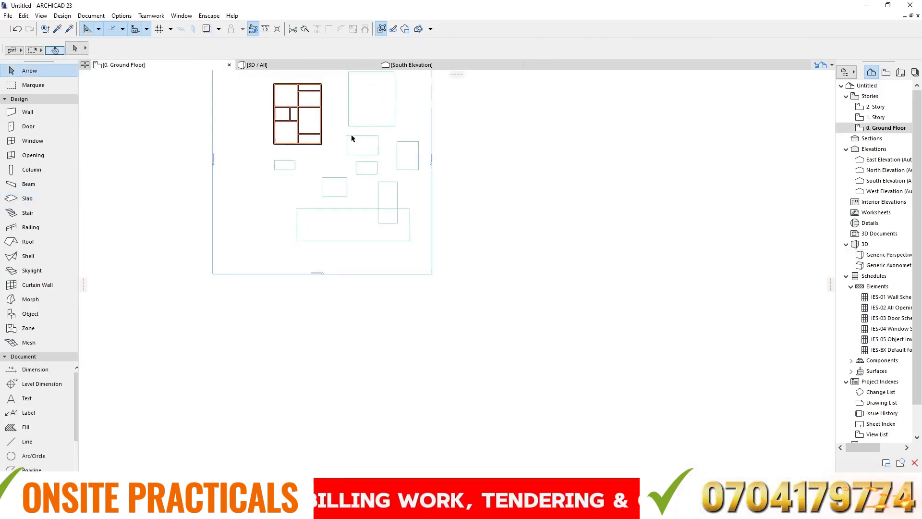
left_click_drag(339, 96, 417, 252)
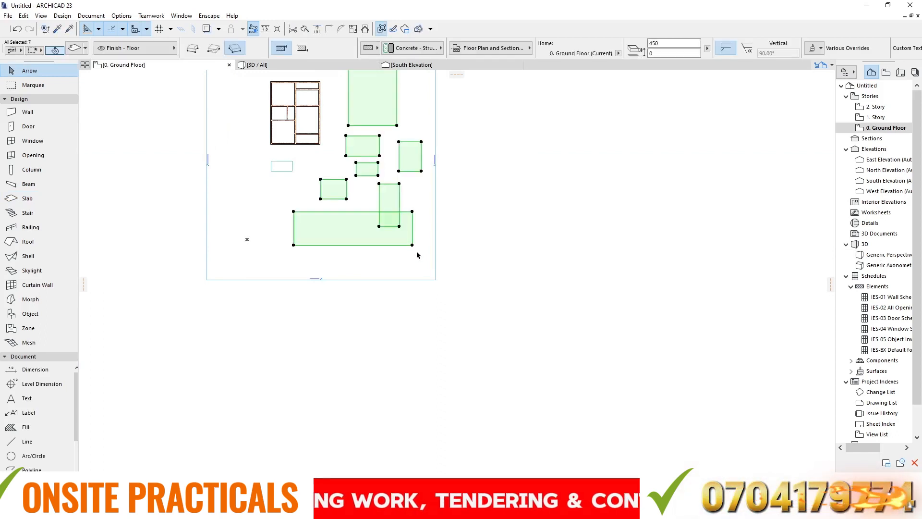
key("Delete")
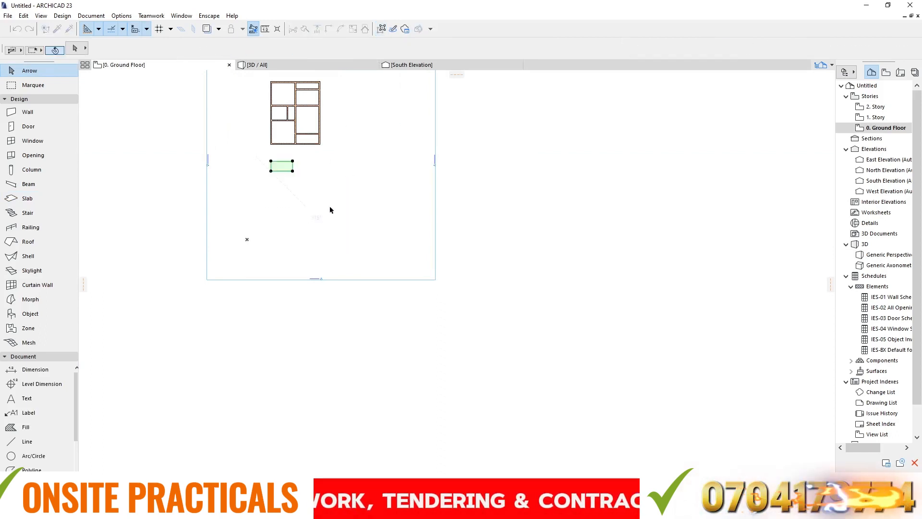
key("Delete")
- Draw a 7400 by 9400 slab with the Rectangular geometry method, covering the building's footprint between opposite outer wall corners
scroll(295, 89, "up", 3)
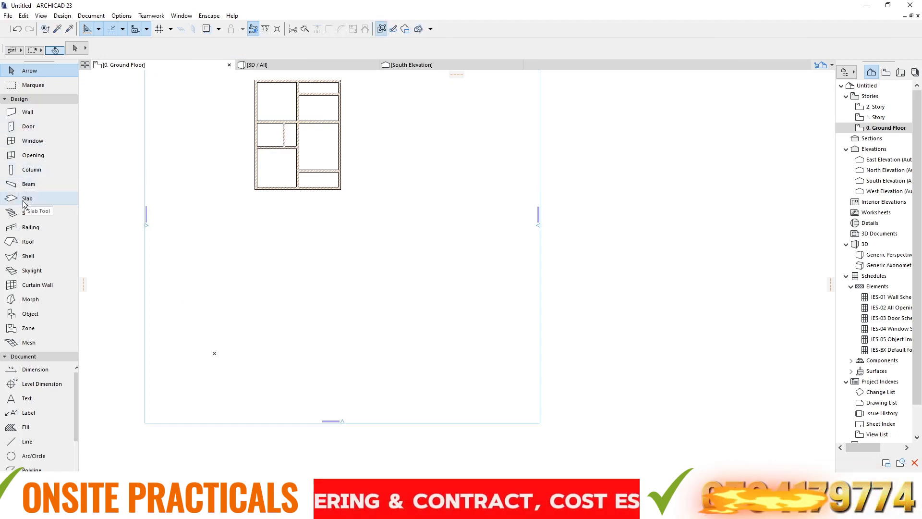
left_click(43, 201)
scroll(266, 124, "up", 4)
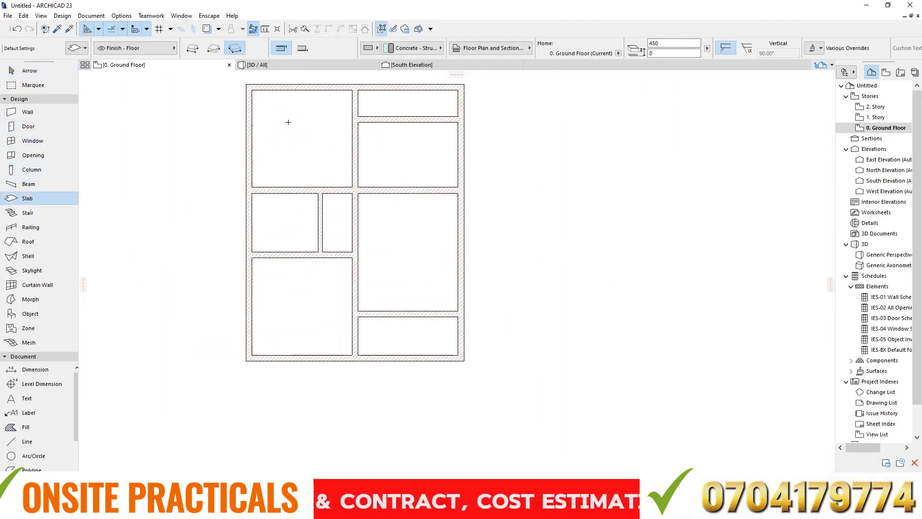
scroll(253, 102, "up", 2)
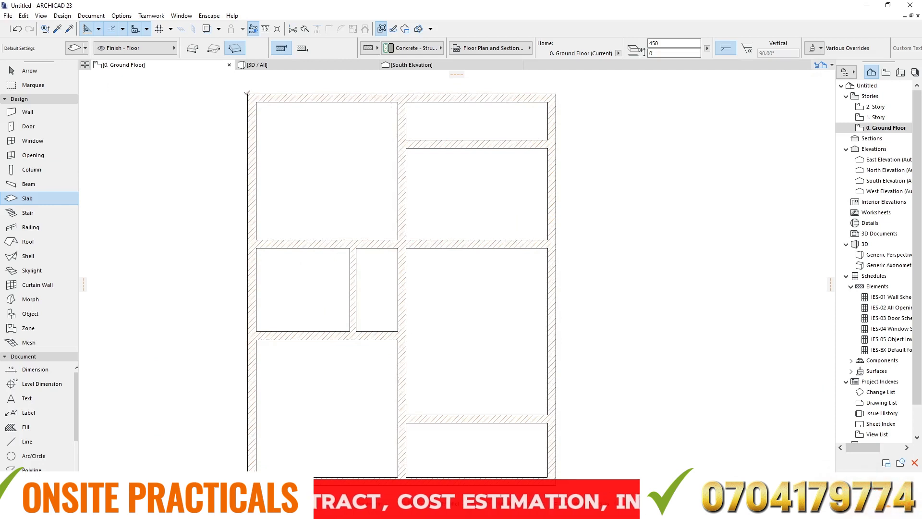
left_click(247, 93)
scroll(369, 126, "down", 1)
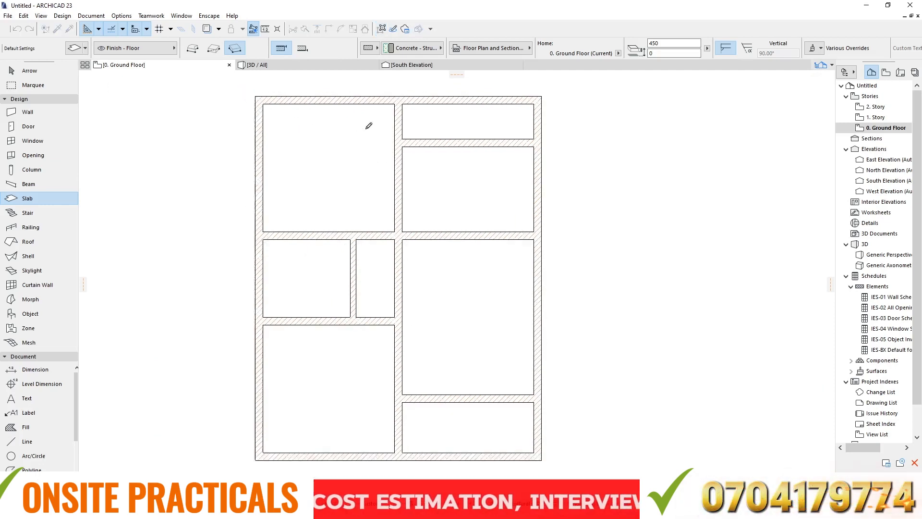
scroll(369, 126, "down", 2)
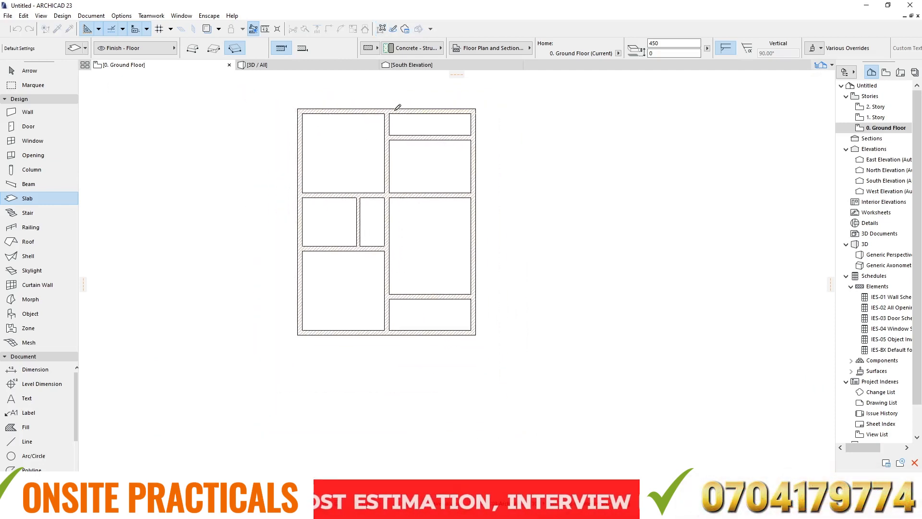
left_click(214, 50)
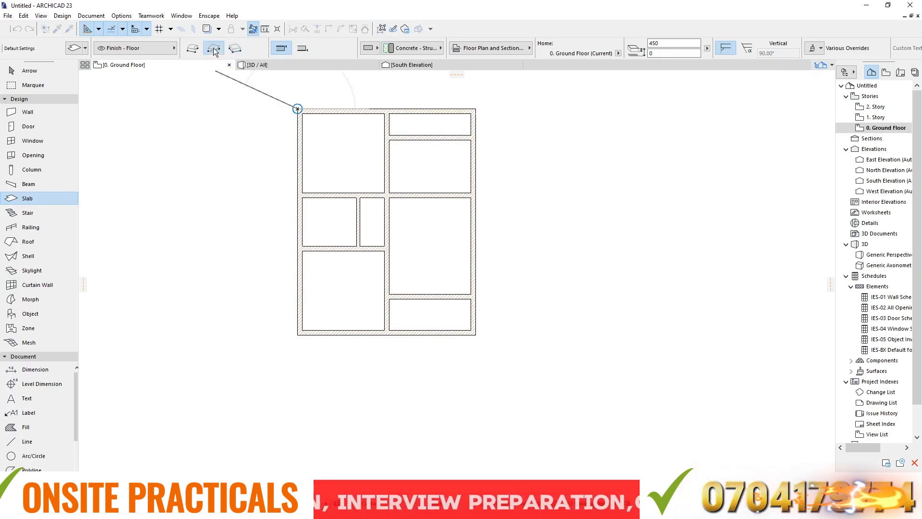
left_click(480, 332)
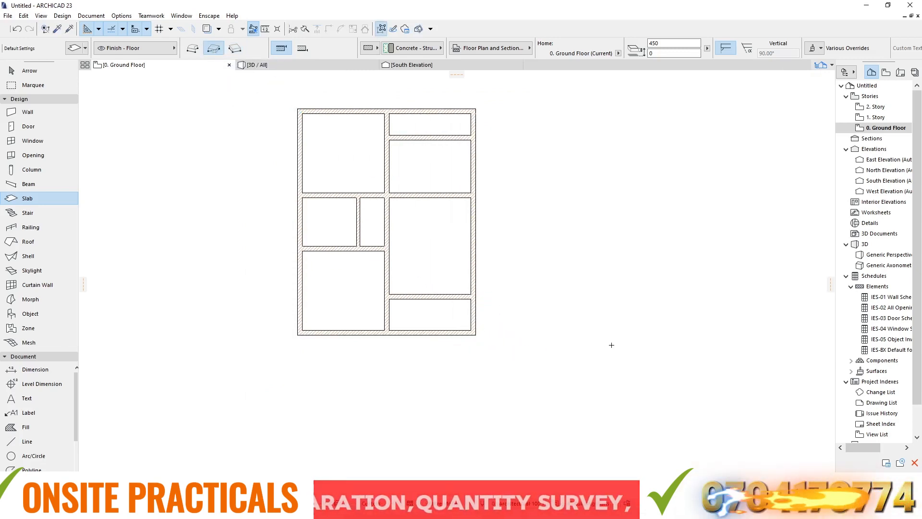
- Inspect the building's new floor slab in 3D, from the side and from above into the rooms
left_click(266, 68)
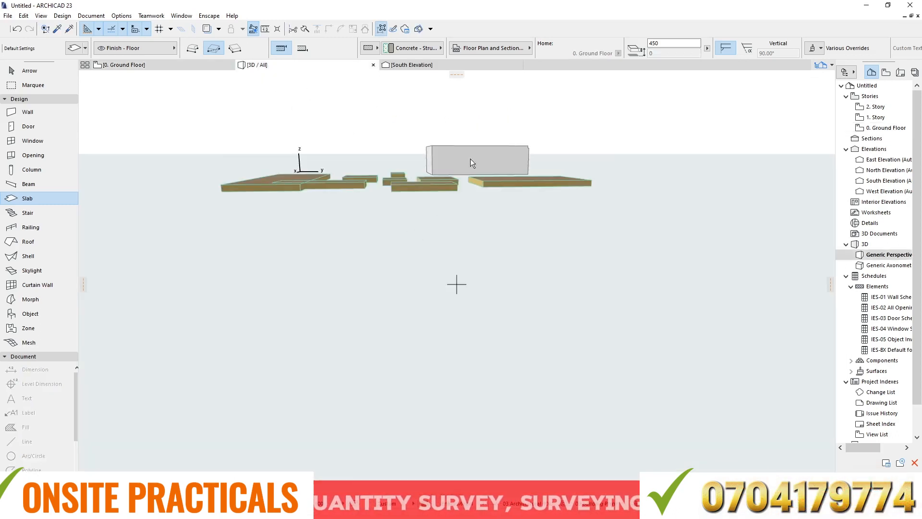
scroll(470, 158, "up", 7)
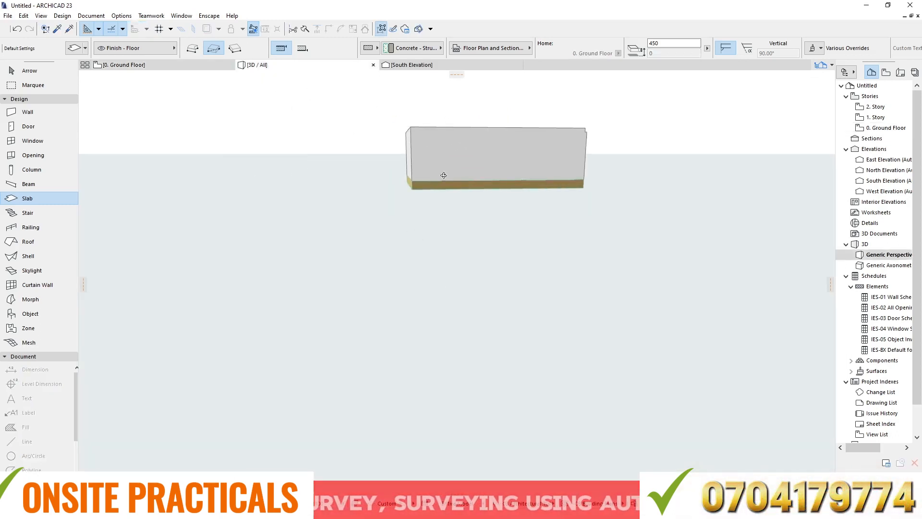
middle_click_drag(338, 147, 573, 321, "shift")
scroll(518, 213, "up", 5)
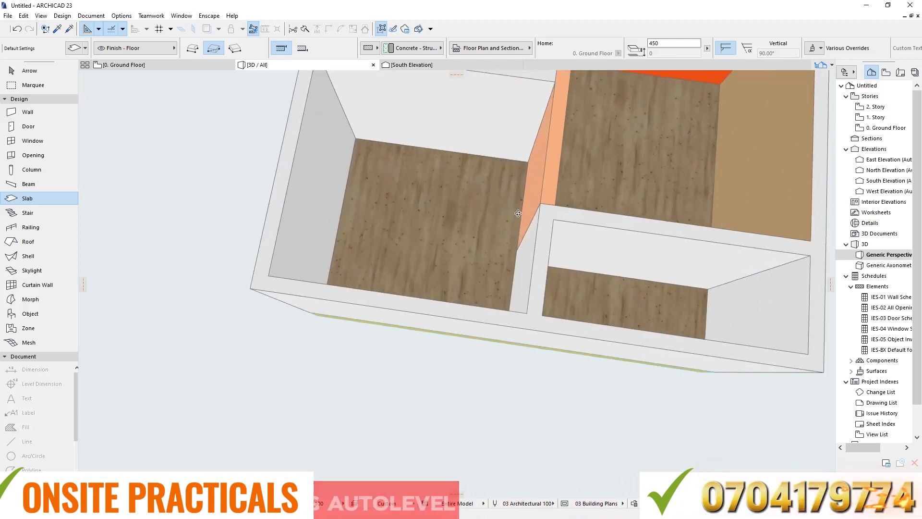
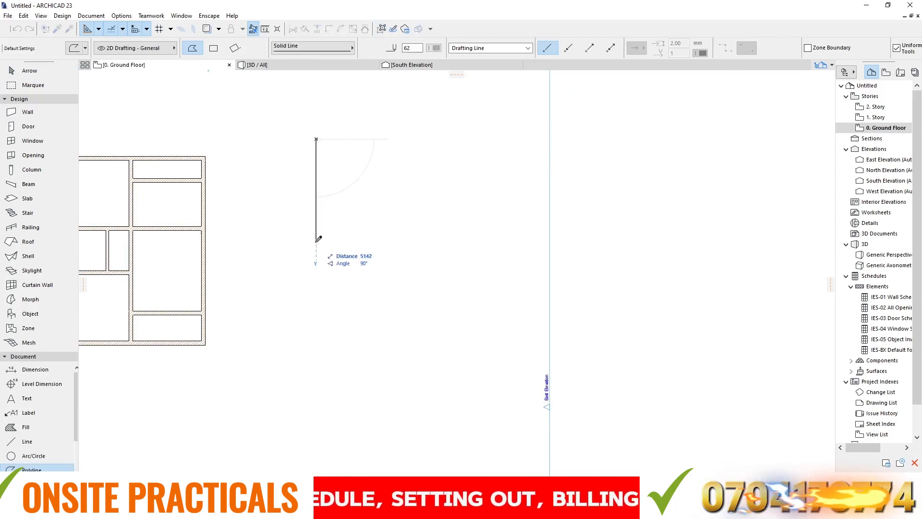
- Draw a 3000 by 2700 polyline rectangle with the rectangular geometry method in the empty area beside the building plan
type("2700")
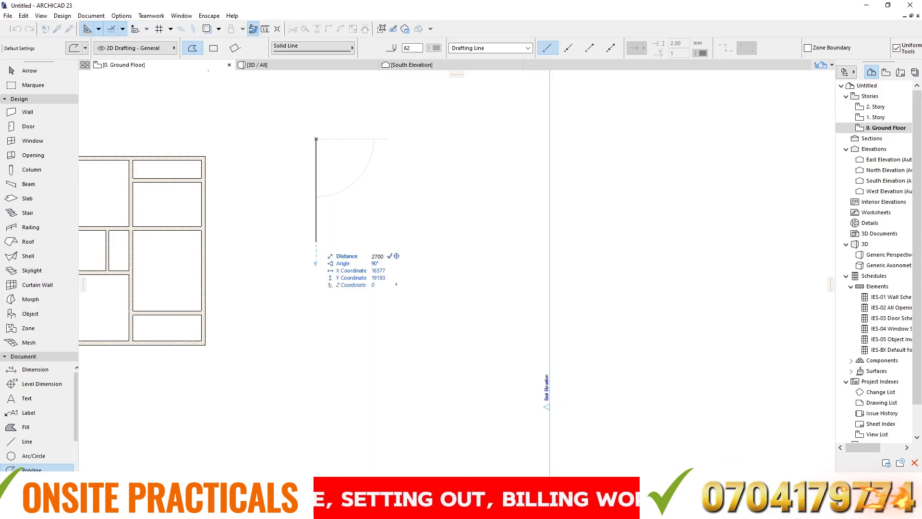
key("Return")
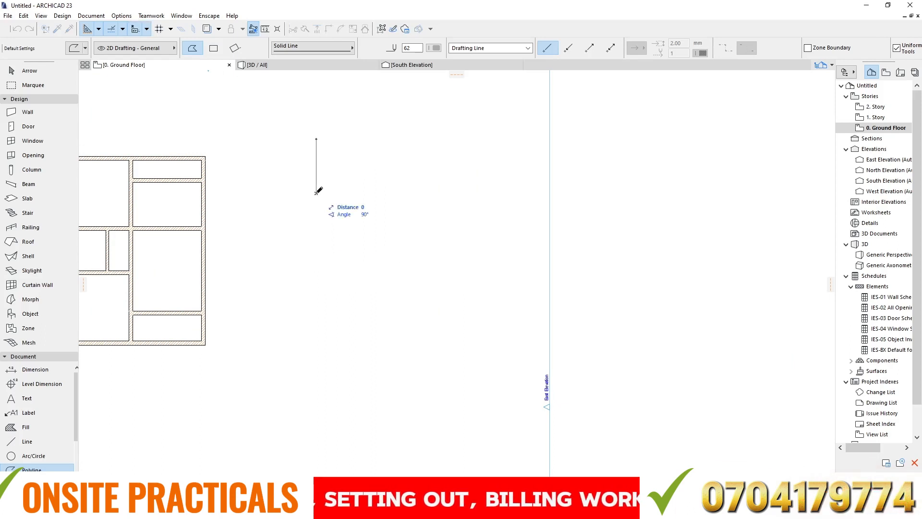
left_click(216, 49)
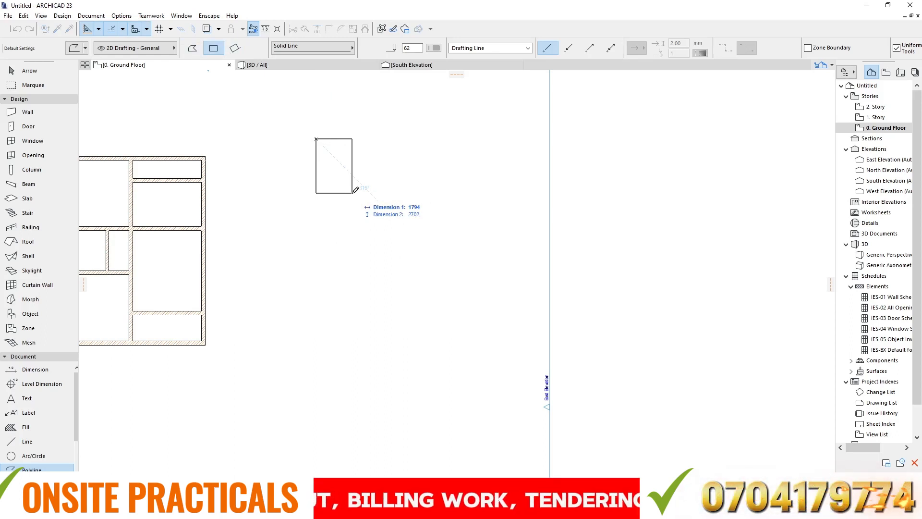
type("3000")
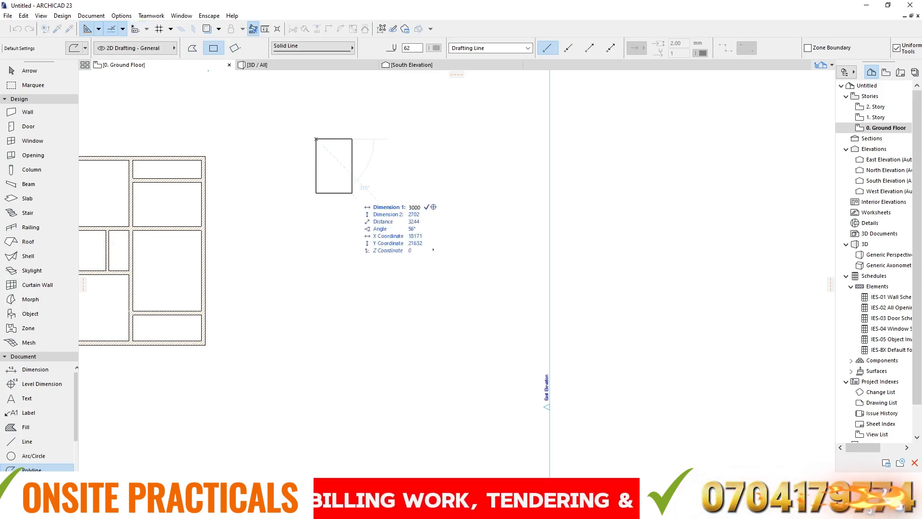
key("Tab")
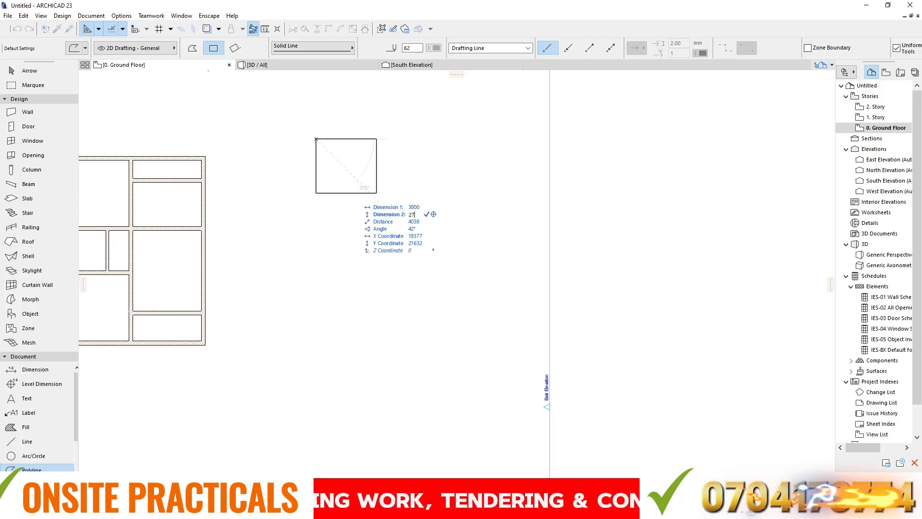
key("Return")
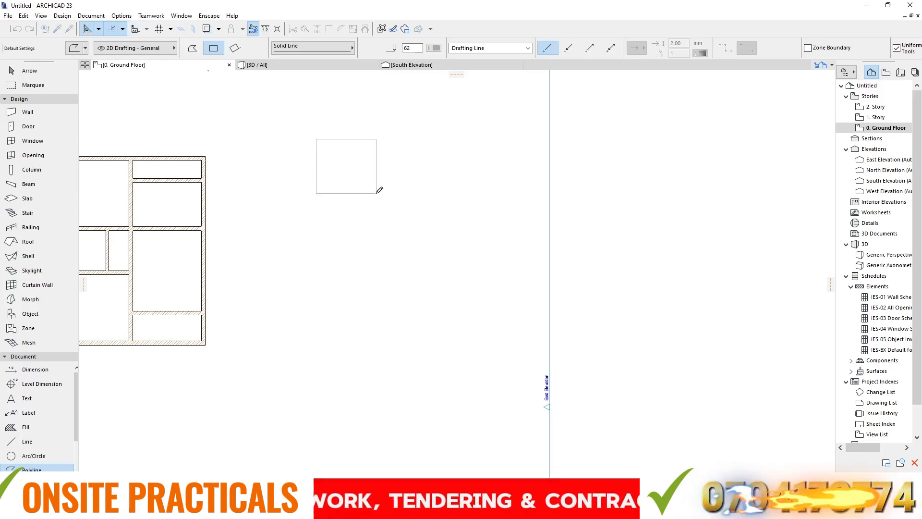
- Dimension the height of the large rectangle, with the dimension line just outside its right edge
scroll(331, 233, "up", 6)
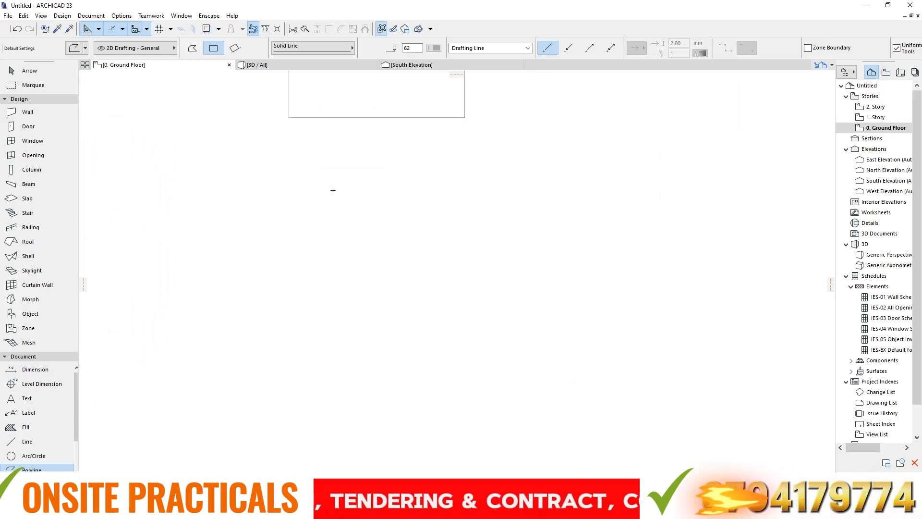
scroll(332, 201, "down", 5)
scroll(313, 147, "up", 4)
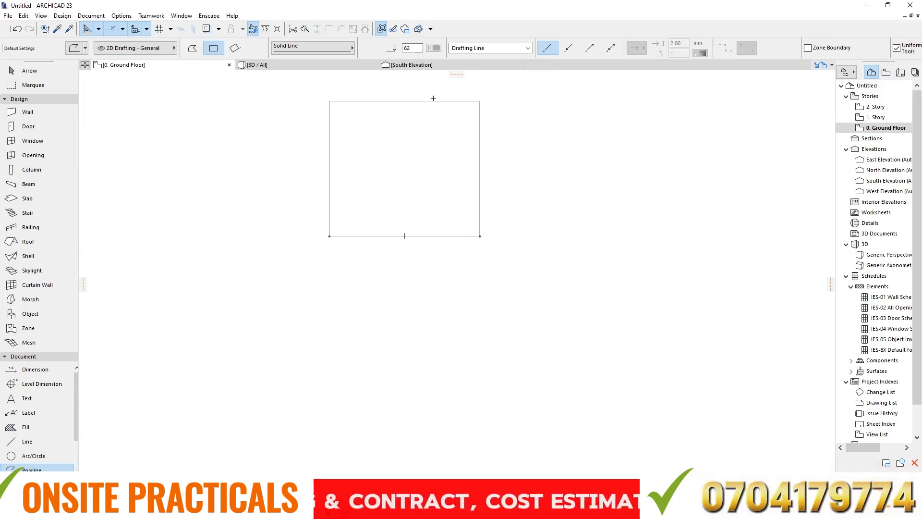
left_click(43, 372)
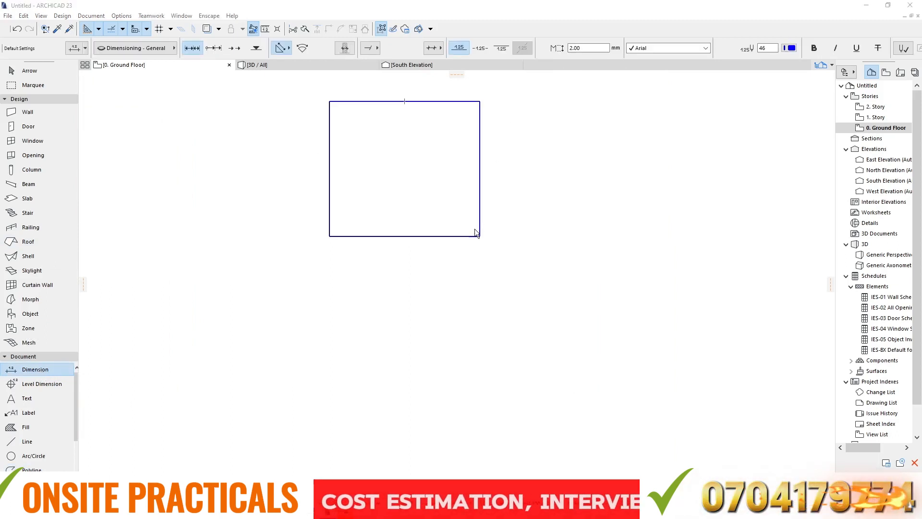
left_click(479, 101)
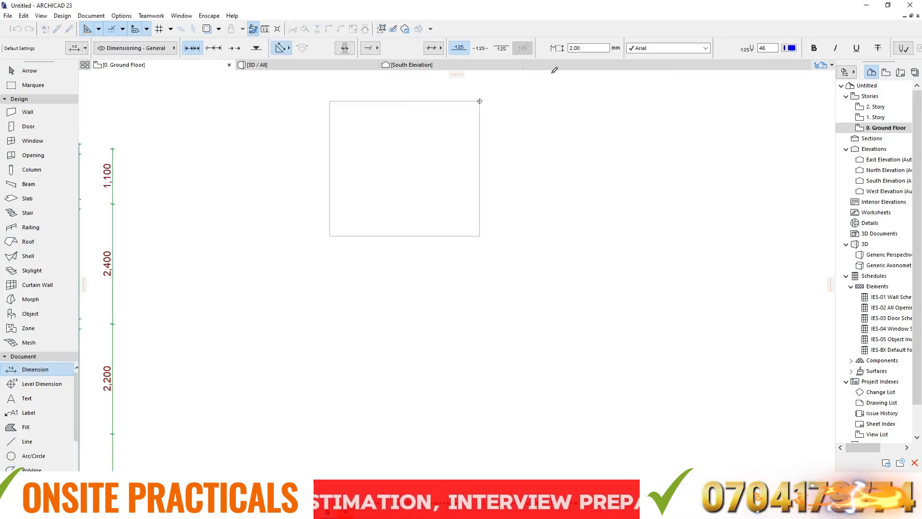
left_click(480, 236)
right_click(502, 153)
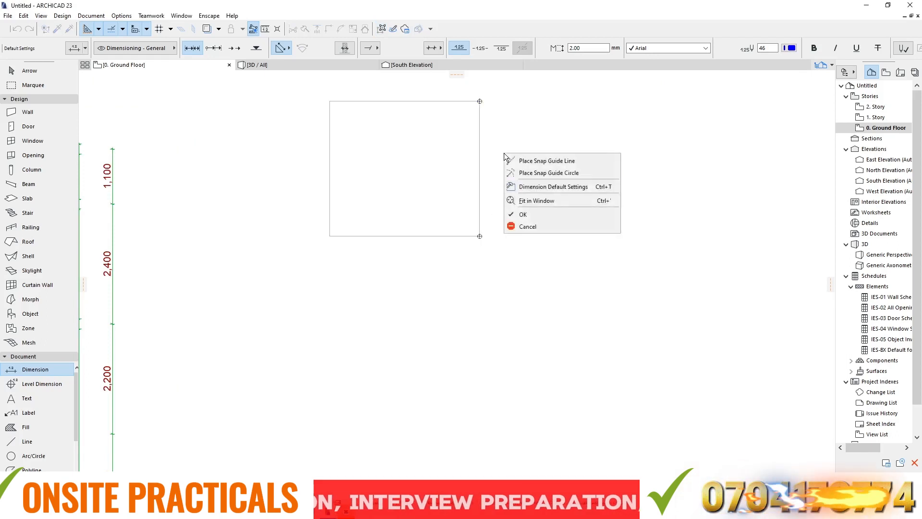
left_click(532, 219)
left_click(498, 123)
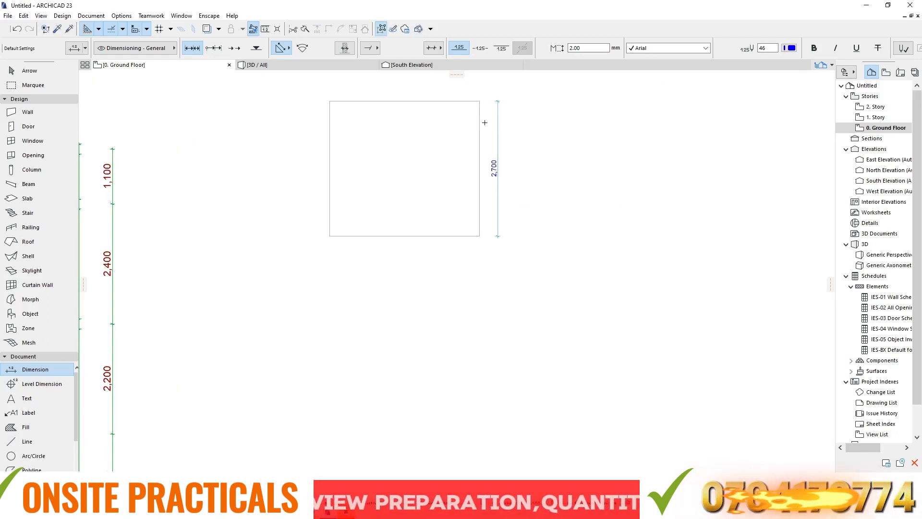
scroll(476, 98, "up", 3)
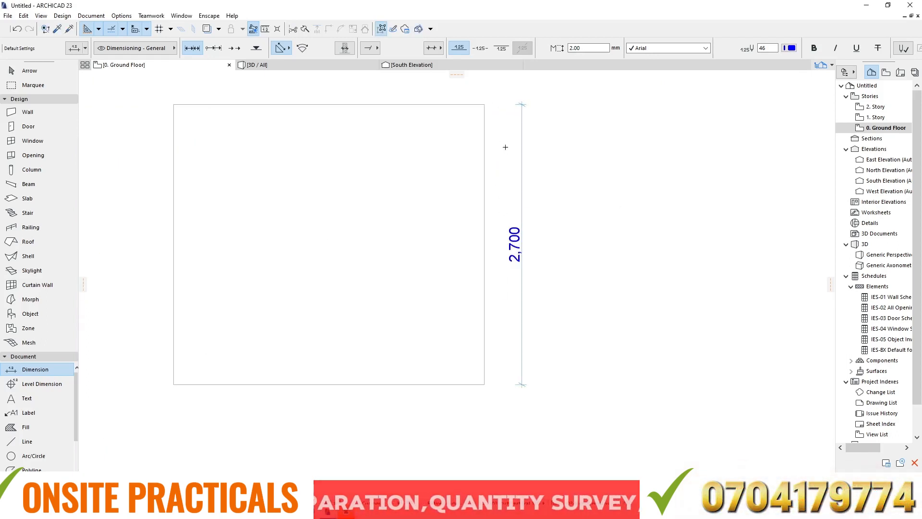
scroll(505, 147, "down", 3)
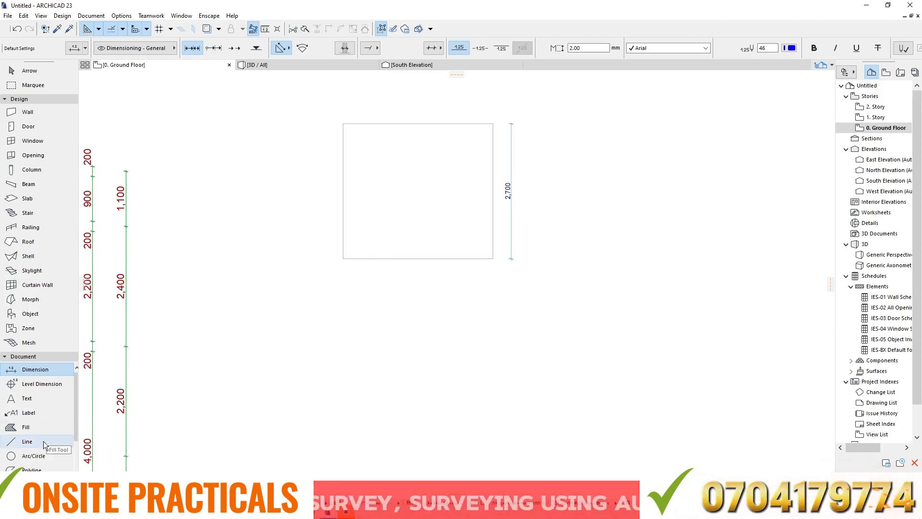
- Draw a 3000 by 150 polyline rectangle inside the large rectangle, starting from its upper-left corner along the top edge
left_click(32, 469)
scroll(363, 129, "up", 3)
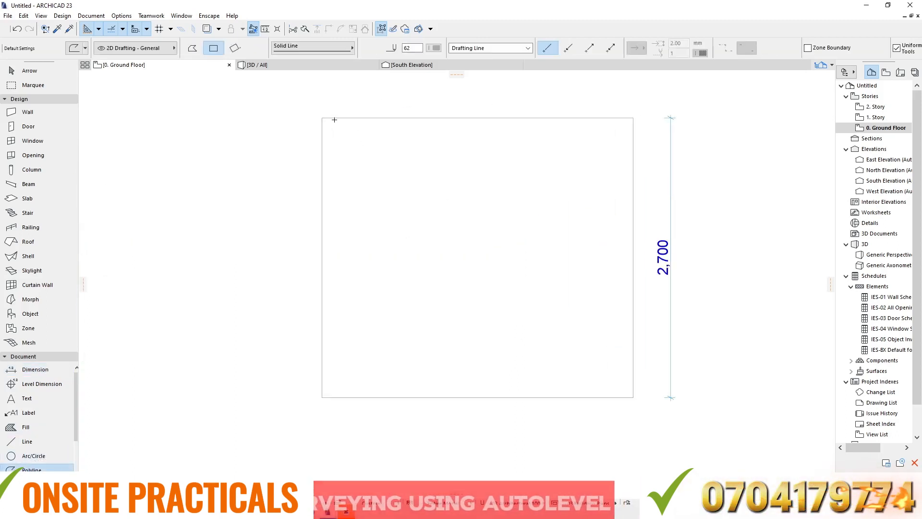
left_click(322, 118)
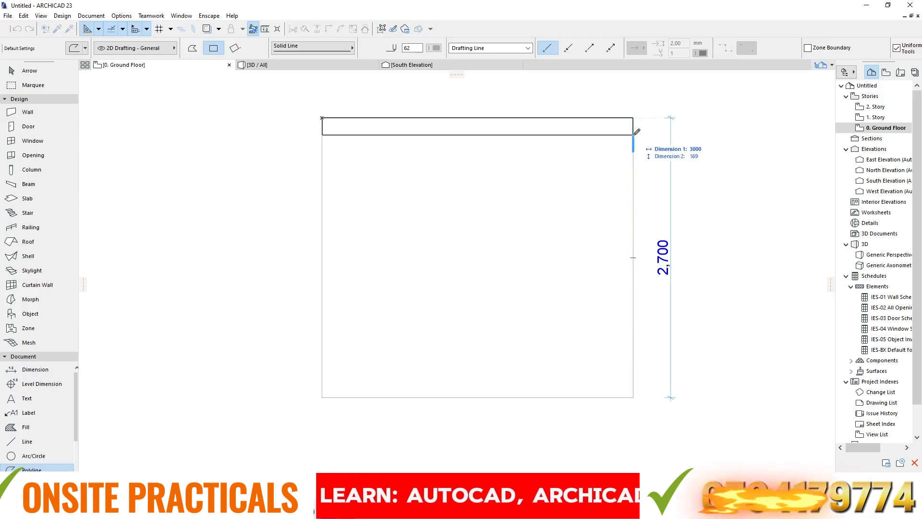
key("Tab")
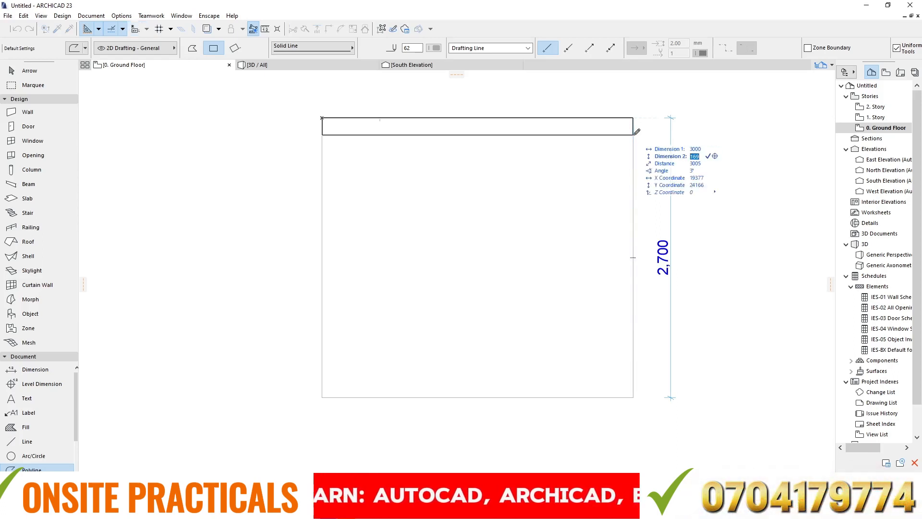
type("150")
key("Return")
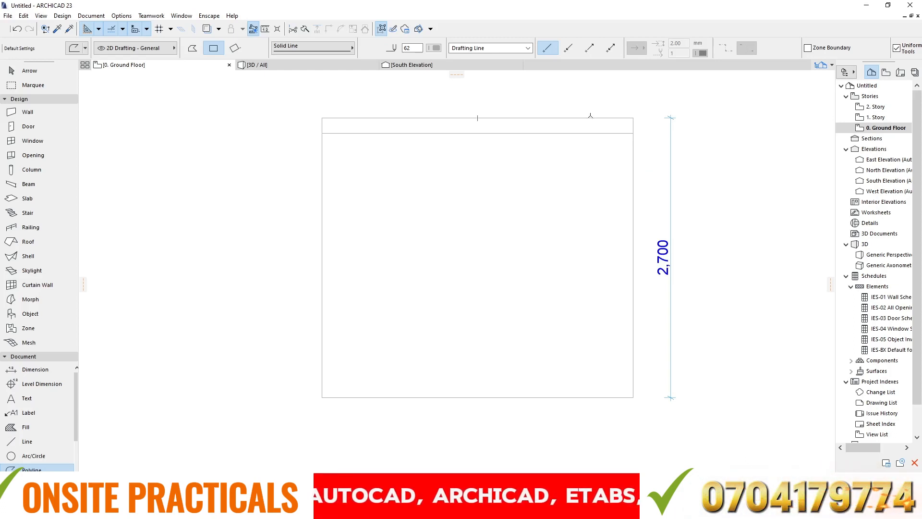
- Draw a small polyline rectangle directly below the large rectangle, starting at its lower-left corner
scroll(613, 109, "down", 1)
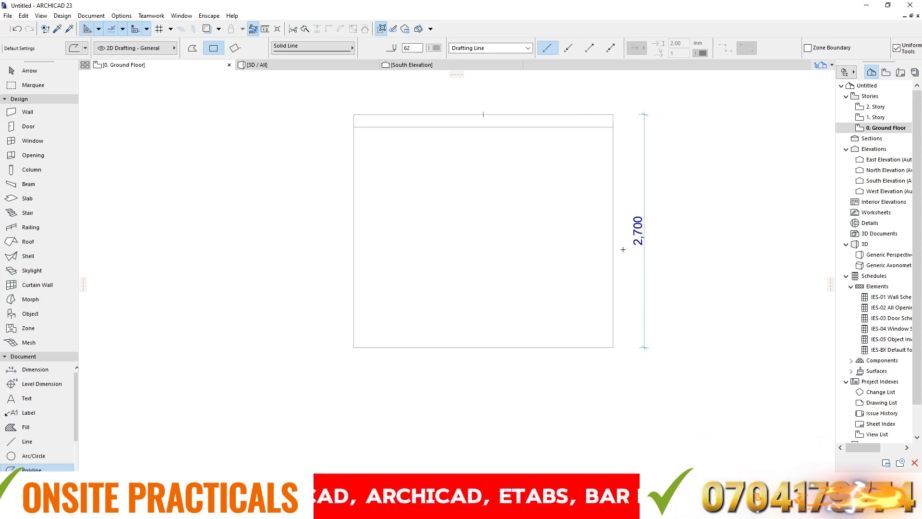
left_click(355, 346)
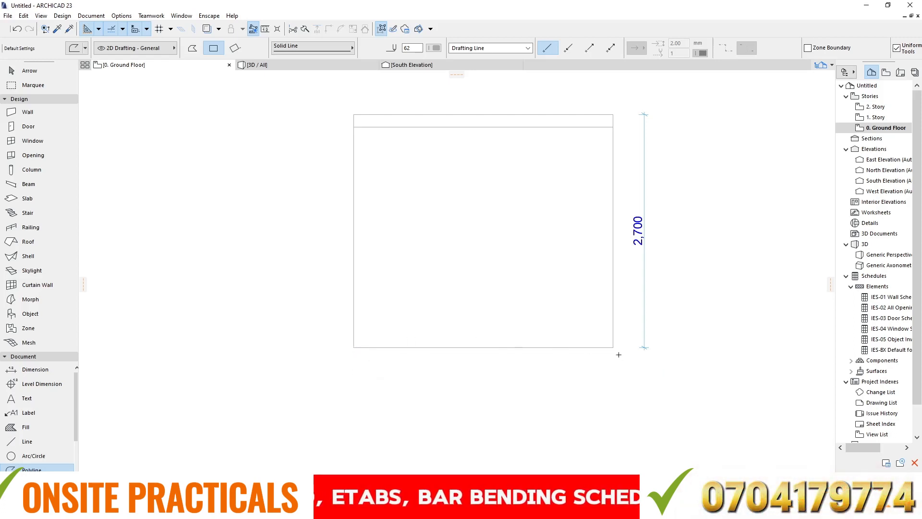
scroll(235, 274, "down", 3)
scroll(288, 303, "up", 3)
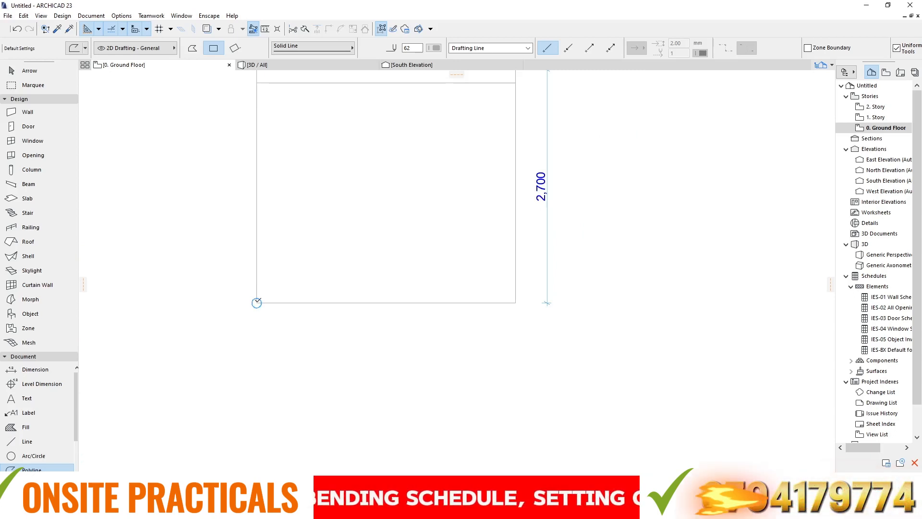
left_click(256, 302)
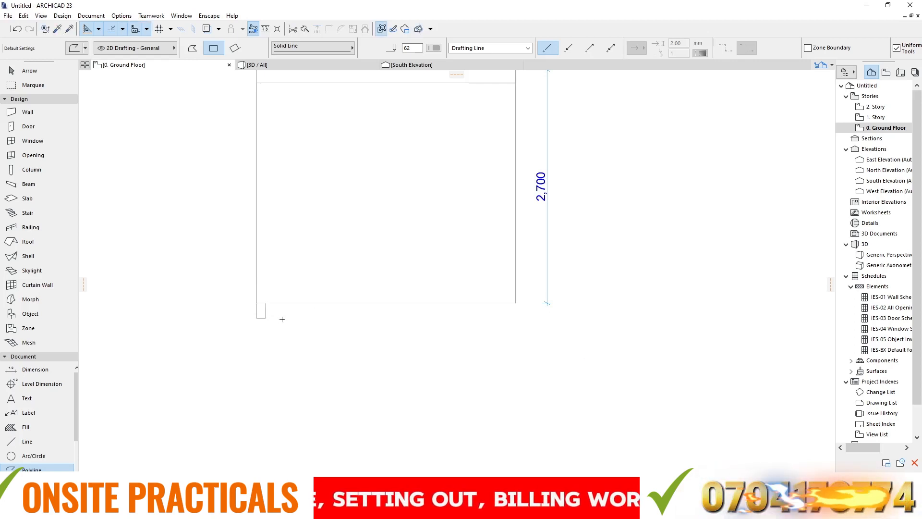
- Offset the small rectangle's right edge by 2900 so it aligns with the large rectangle's right edge
scroll(270, 351, "up", 2)
scroll(270, 351, "up", 1)
key("Escape")
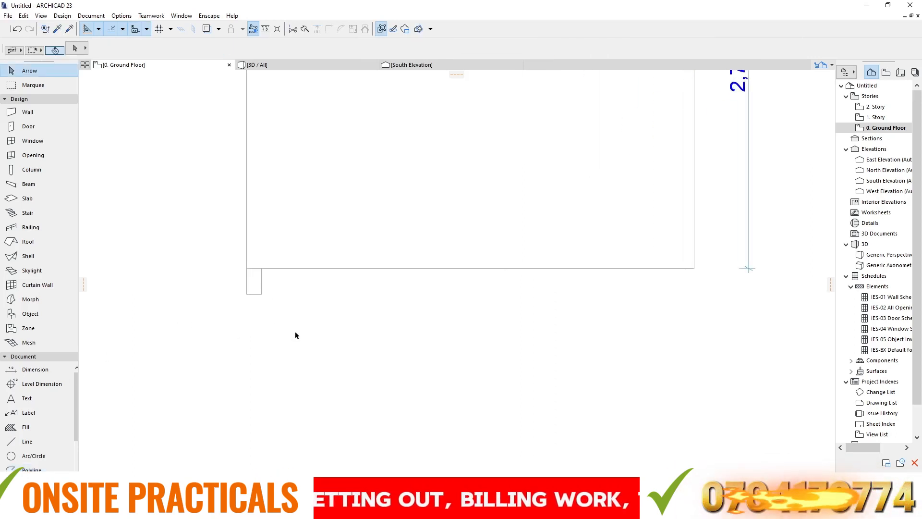
left_click_drag(295, 335, 228, 266)
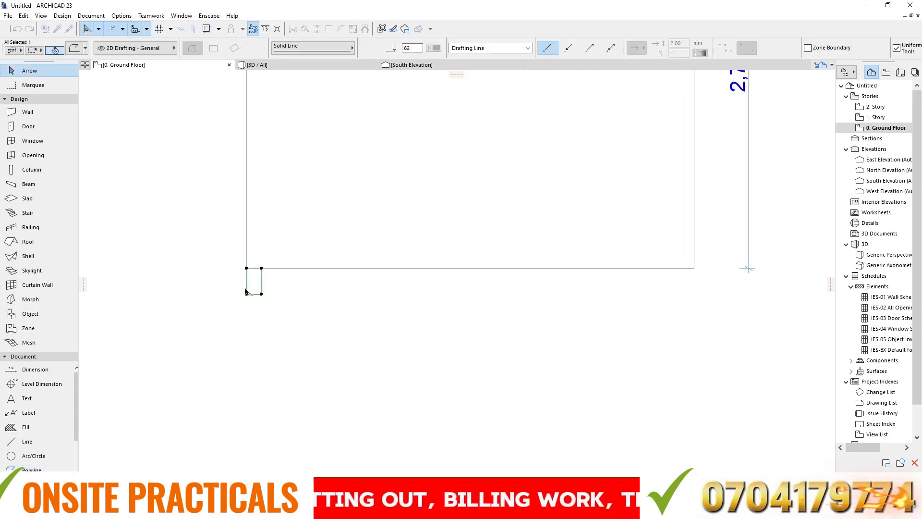
left_click(261, 268)
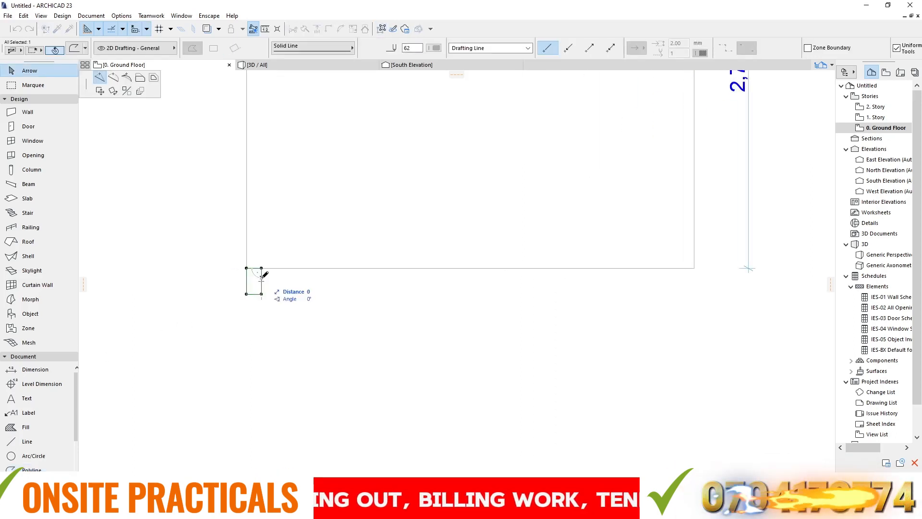
left_click(139, 81)
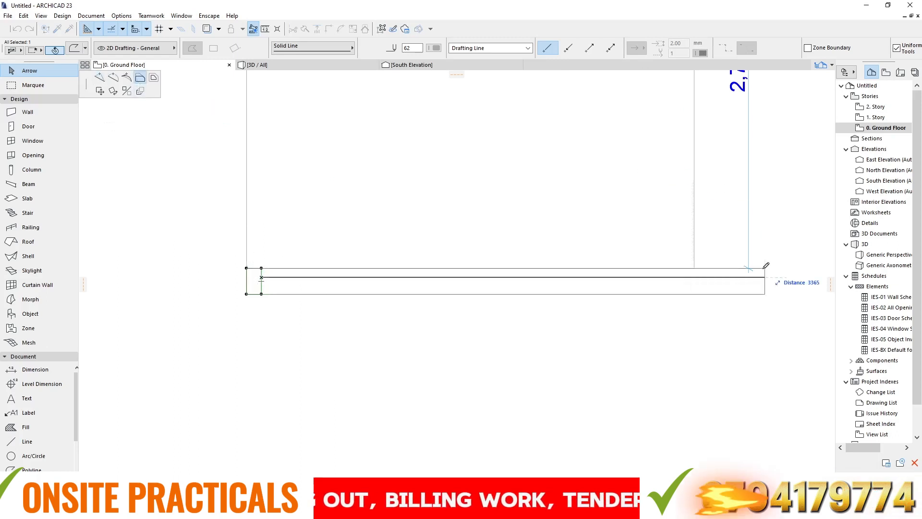
left_click(695, 266)
scroll(508, 266, "down", 3)
left_click(490, 163)
scroll(472, 240, "down", 2)
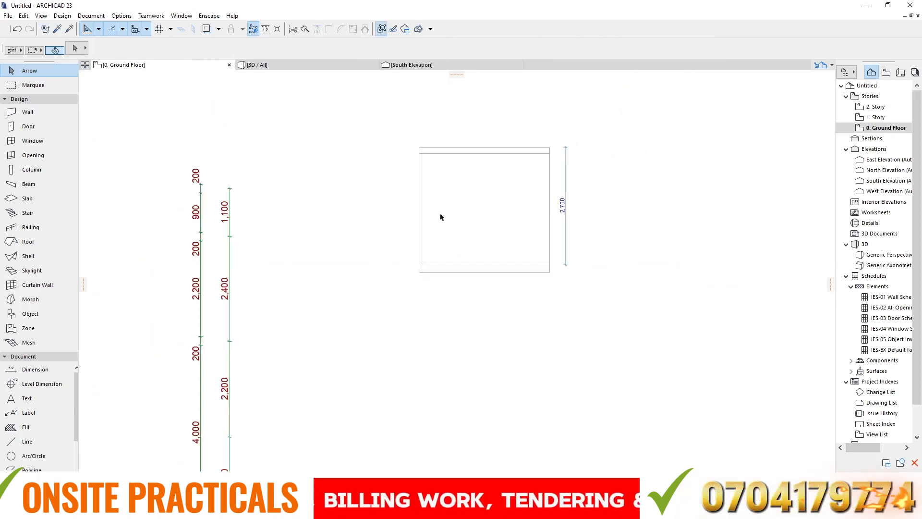
- Dimension the vertical clear distance between the upper strip's bottom edge and the lower strip's top edge, inside the rectangle
scroll(435, 173, "up", 2)
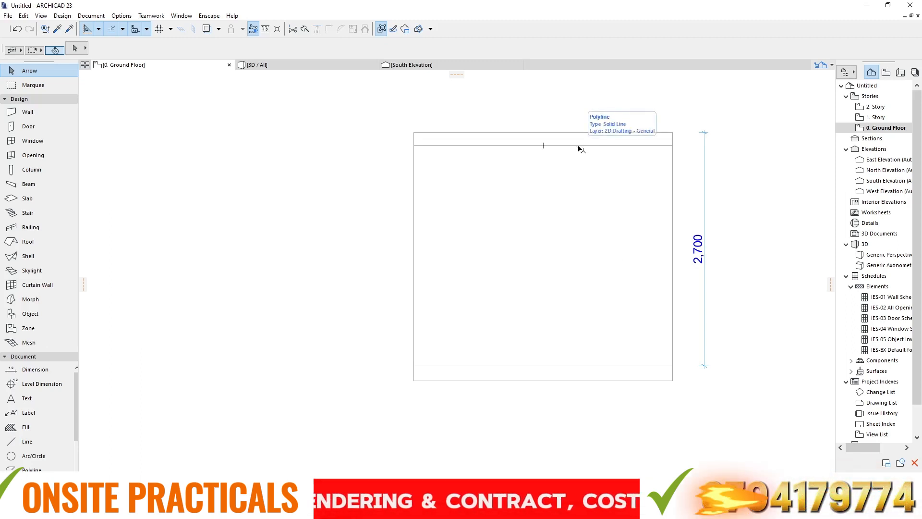
left_click(35, 369)
left_click(544, 145)
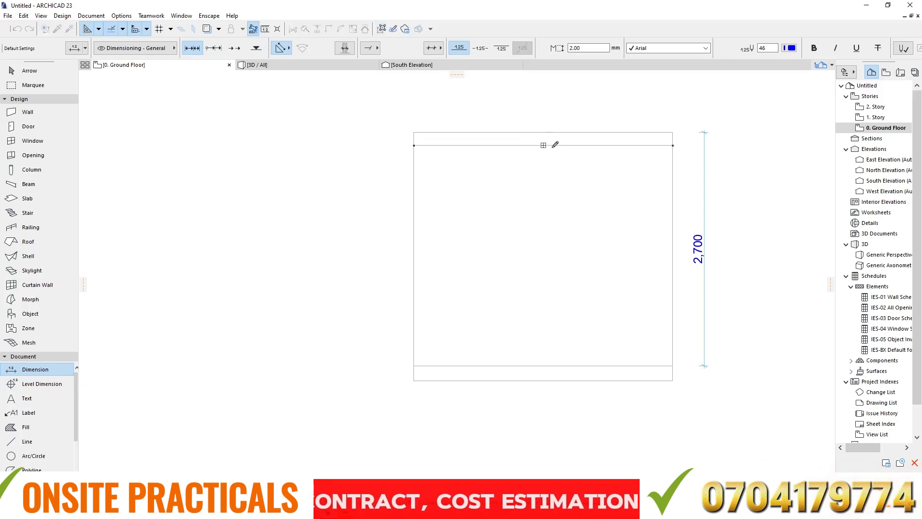
left_click(673, 366)
right_click(491, 252)
left_click(500, 311)
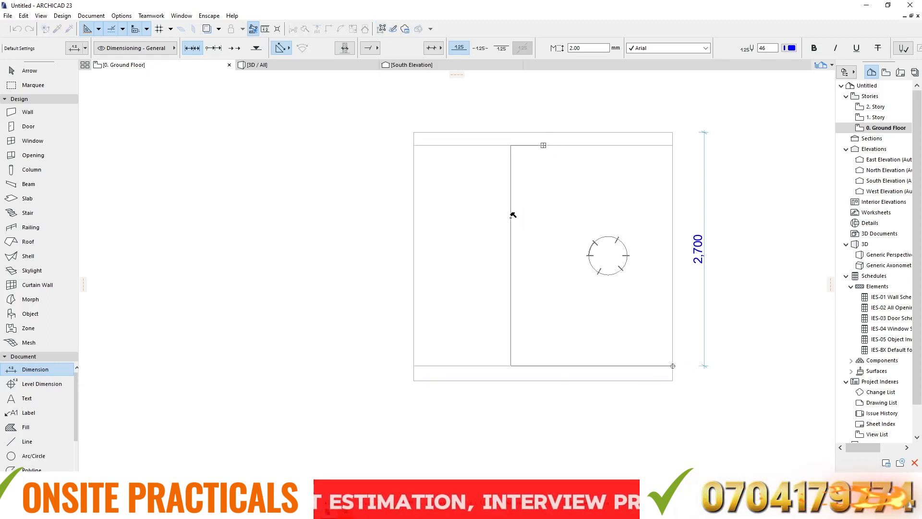
left_click(513, 209)
scroll(510, 135, "up", 3)
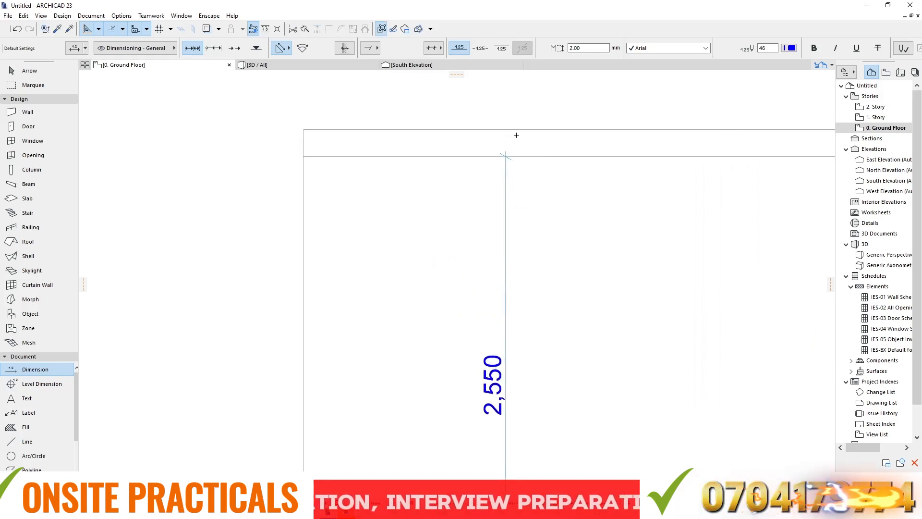
- Dimension the upper strip's thickness from its left corners, placing the dimension inside the rectangle near the left side
scroll(481, 129, "down", 2)
scroll(481, 129, "down", 1)
left_click(396, 129)
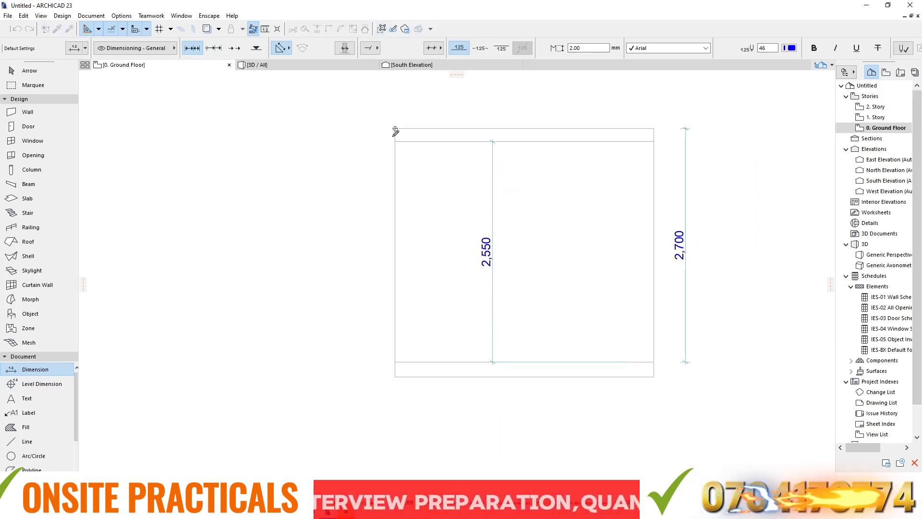
left_click(396, 141)
right_click(420, 98)
left_click(439, 158)
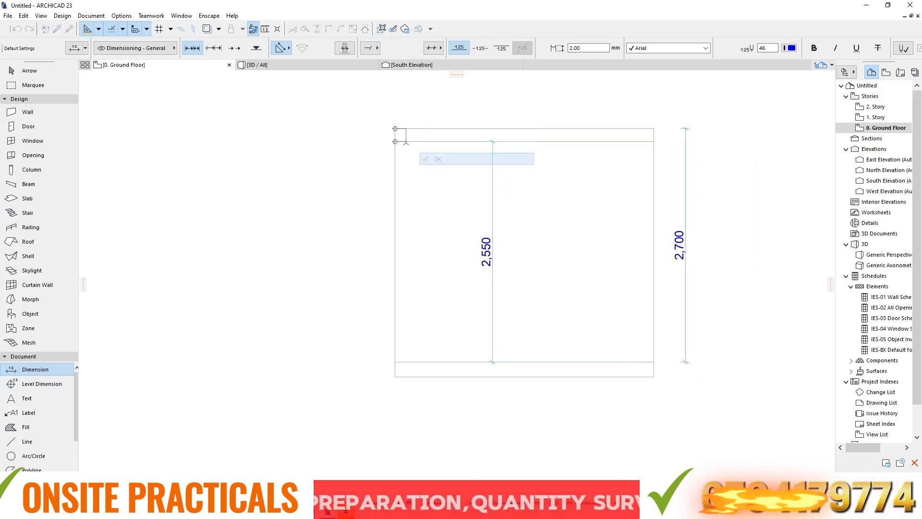
left_click(456, 137)
scroll(463, 119, "up", 1)
scroll(464, 119, "up", 1)
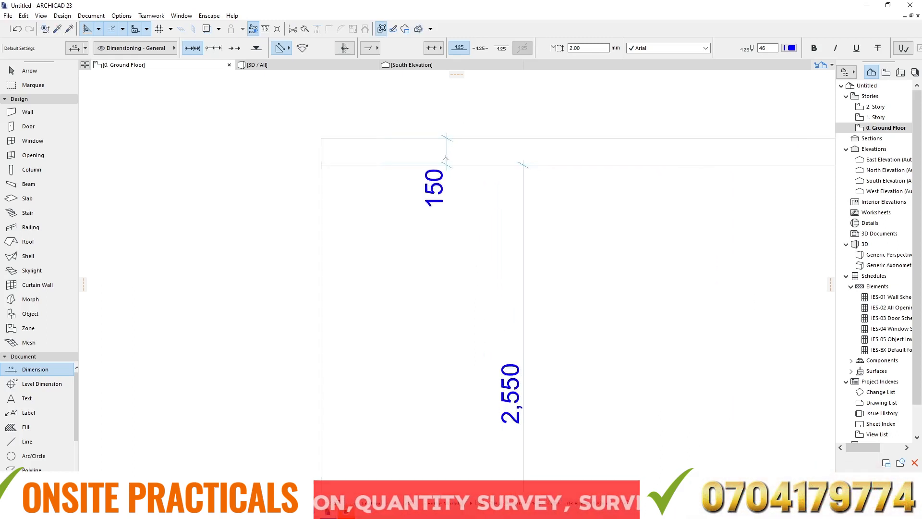
scroll(448, 128, "down", 3)
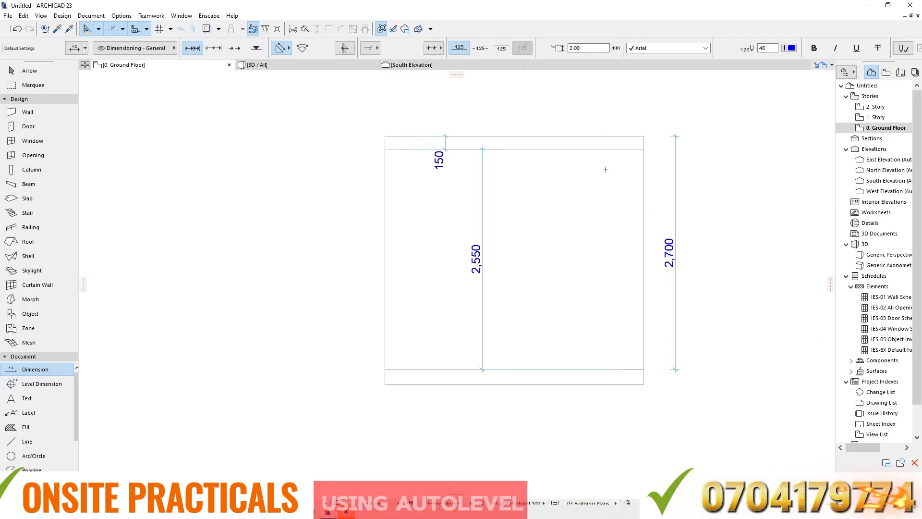
- Select the floor slab on the ground floor plan, keep its reference plane at Top, and open the 3D view
key("Escape")
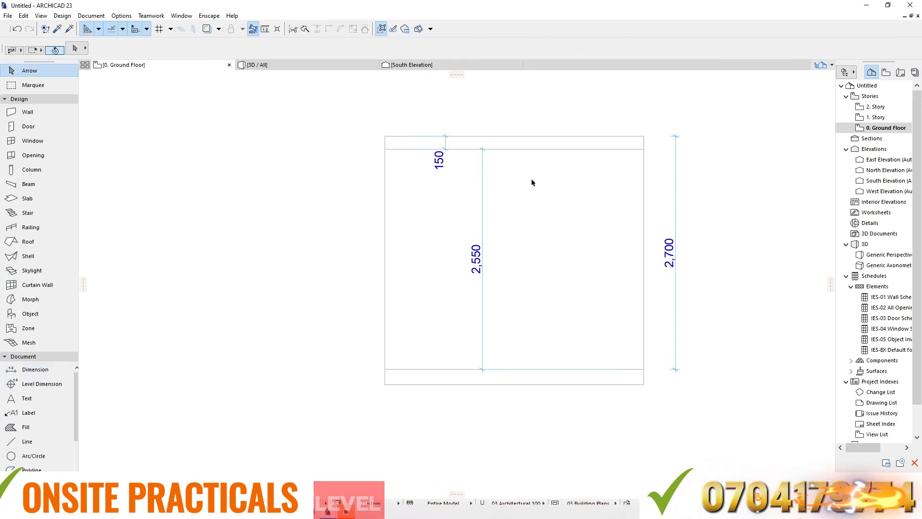
scroll(543, 182, "down", 5)
scroll(546, 169, "down", 3)
scroll(362, 194, "up", 3)
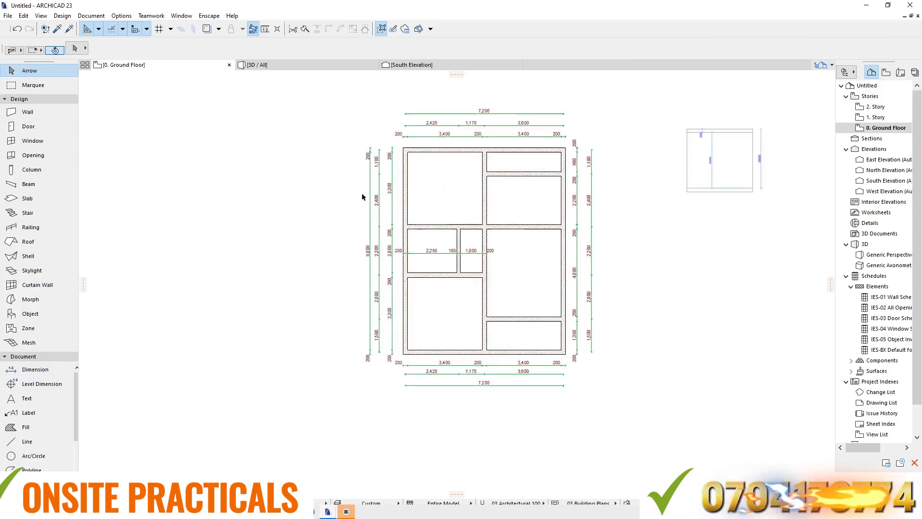
scroll(362, 192, "up", 3)
left_click(461, 177)
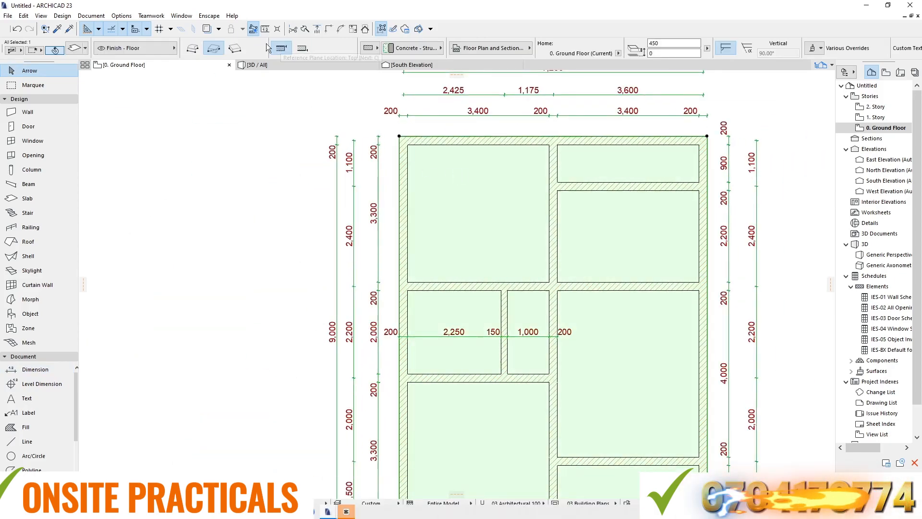
left_click(282, 49)
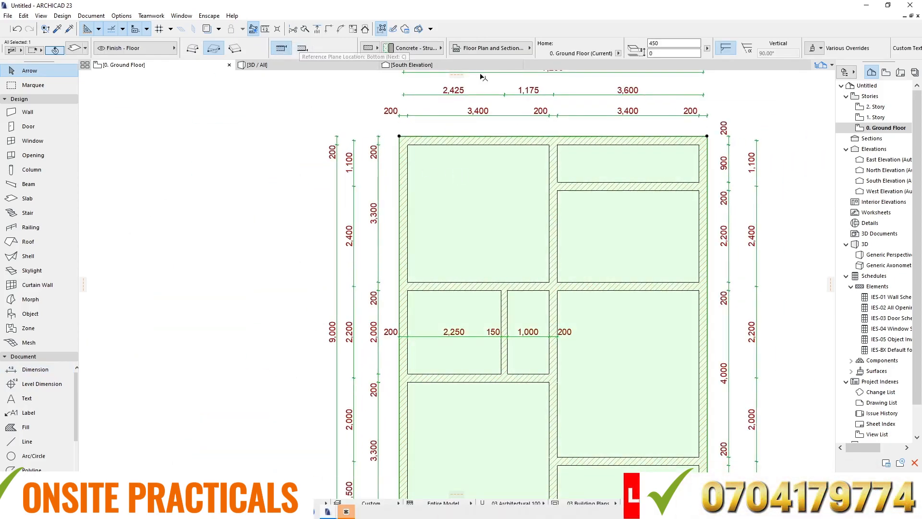
left_click(296, 64)
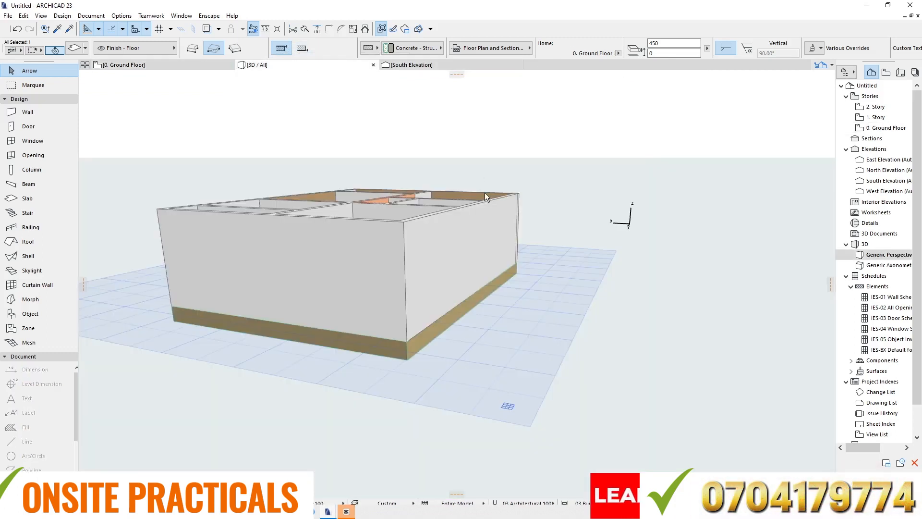
- Set the floor slab's reference plane location to Bottom in the 3D view
left_click(401, 352)
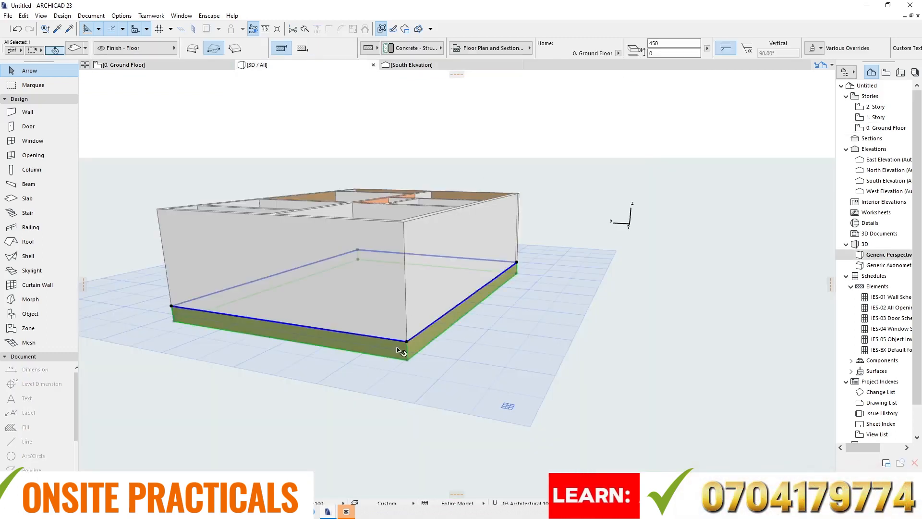
left_click(302, 48)
scroll(408, 335, "up", 1)
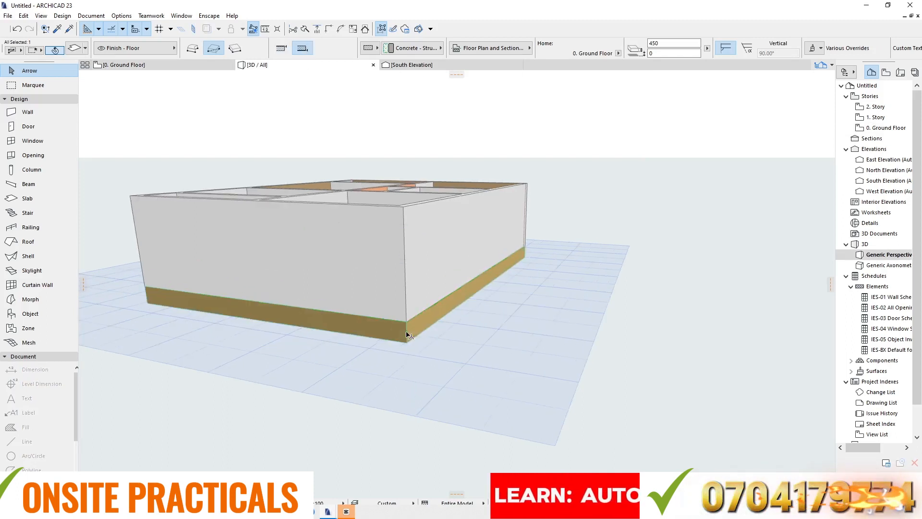
- Measure the wall height above the slab at the building's front corner, from the slab's upper corner to the wall's top
left_click(393, 269)
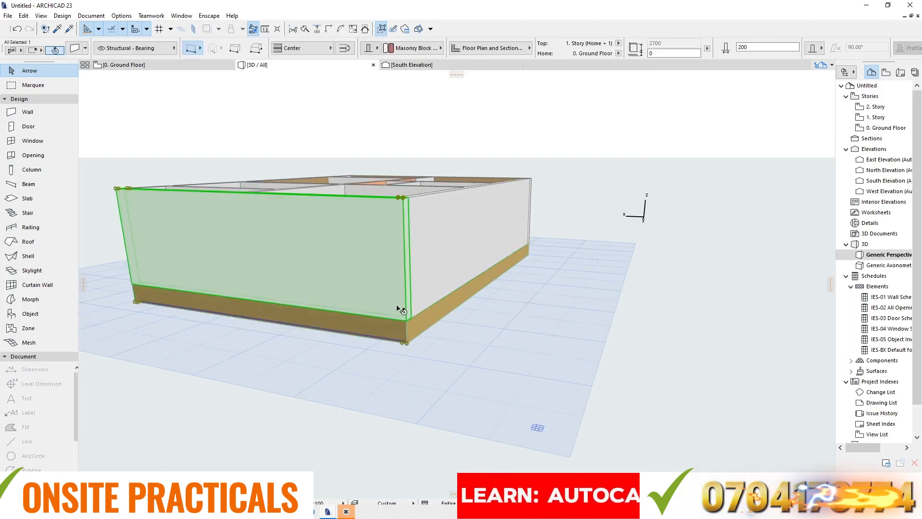
scroll(406, 344, "up", 2)
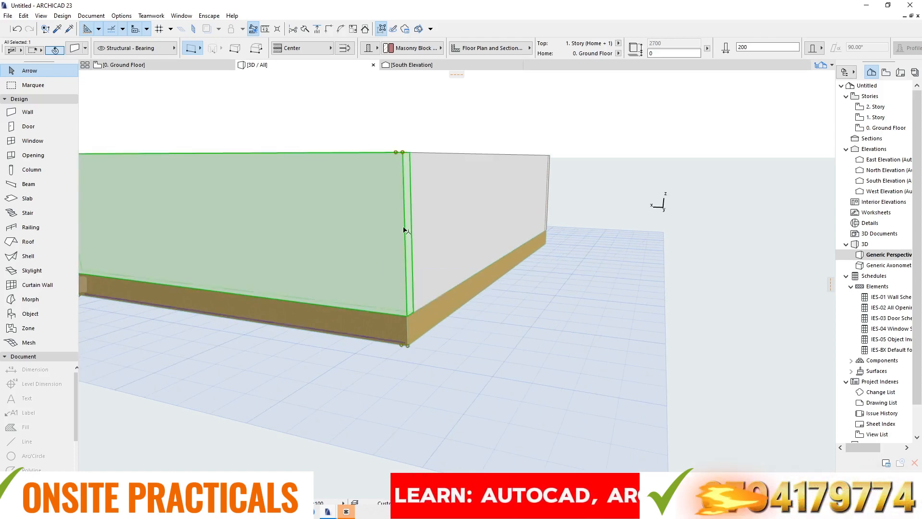
left_click(575, 93)
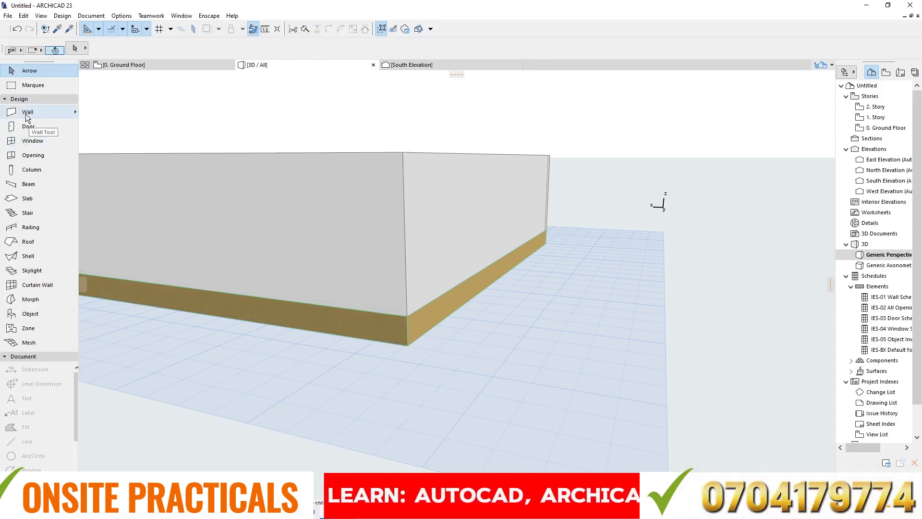
left_click(25, 356)
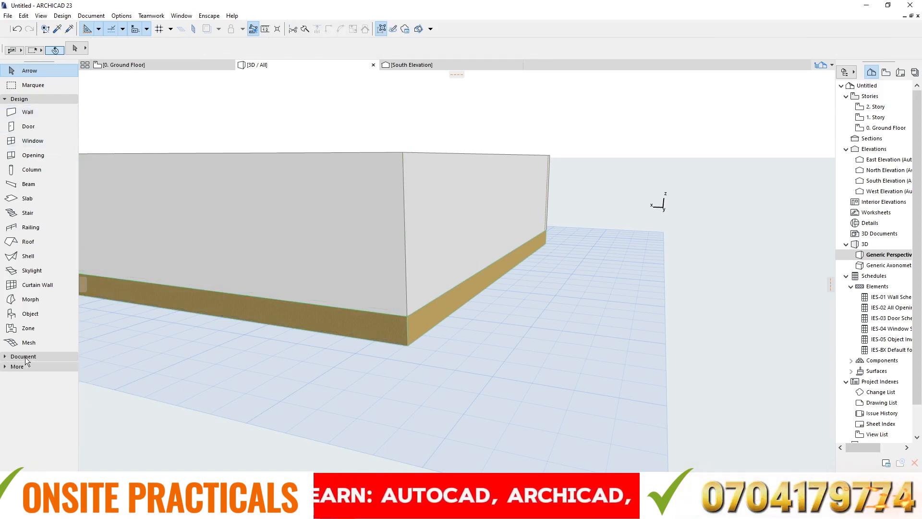
left_click(24, 357)
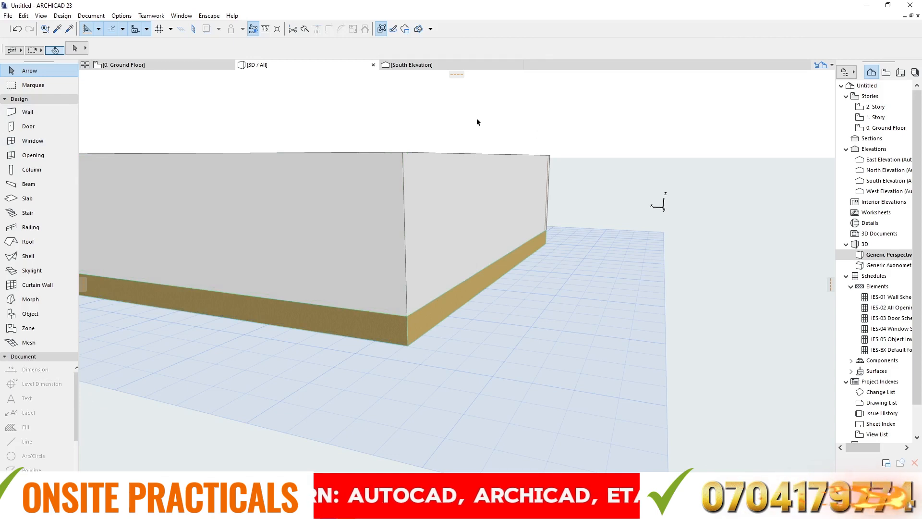
scroll(476, 126, "down", 3)
scroll(472, 189, "up", 2)
scroll(441, 198, "down", 2)
scroll(309, 192, "up", 2)
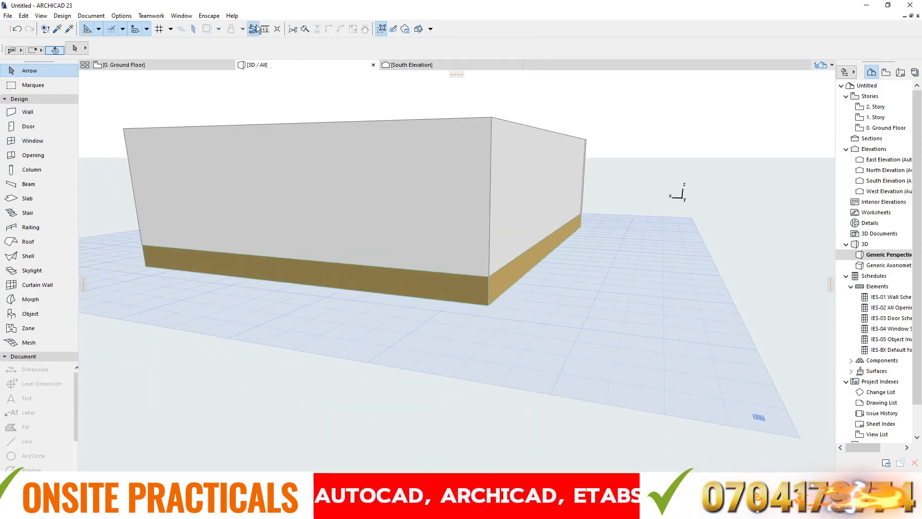
left_click(265, 29)
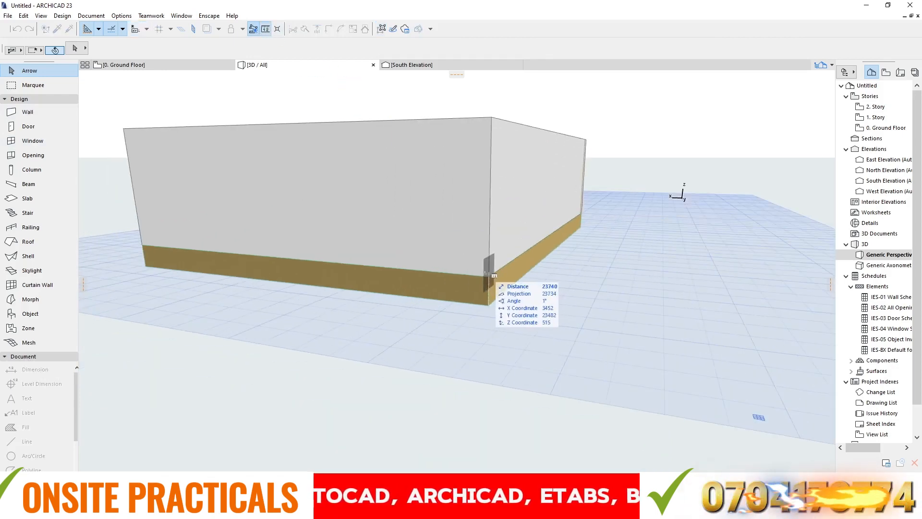
left_click(488, 274)
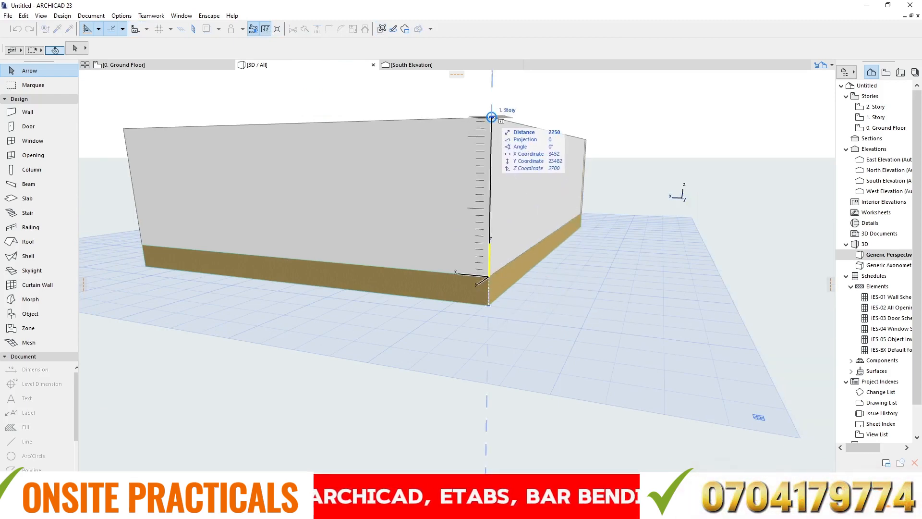
key("Escape")
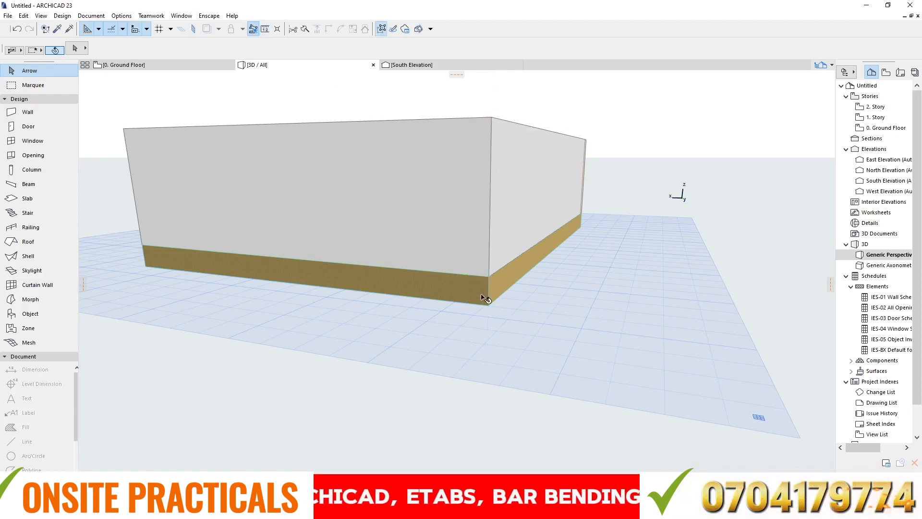
- Set the floor slab's reference plane location to Top so the slab sits below the walls
left_click(482, 295)
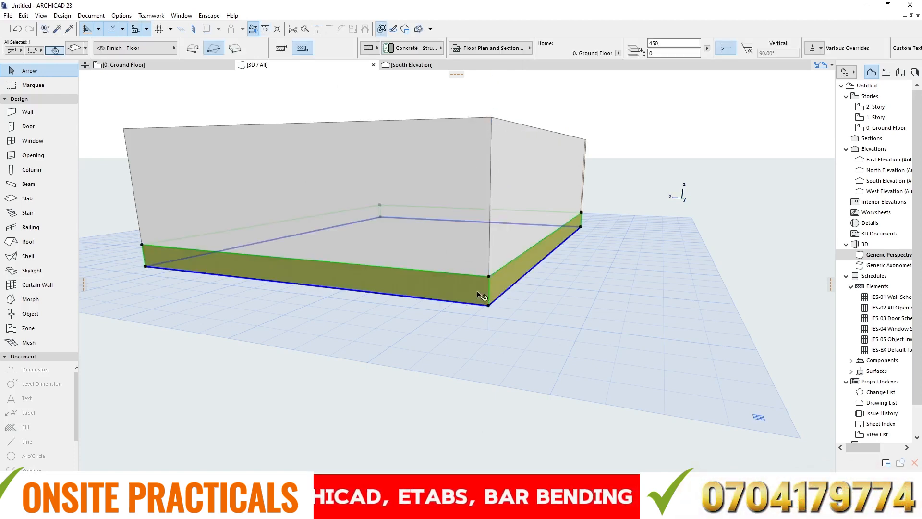
left_click(281, 48)
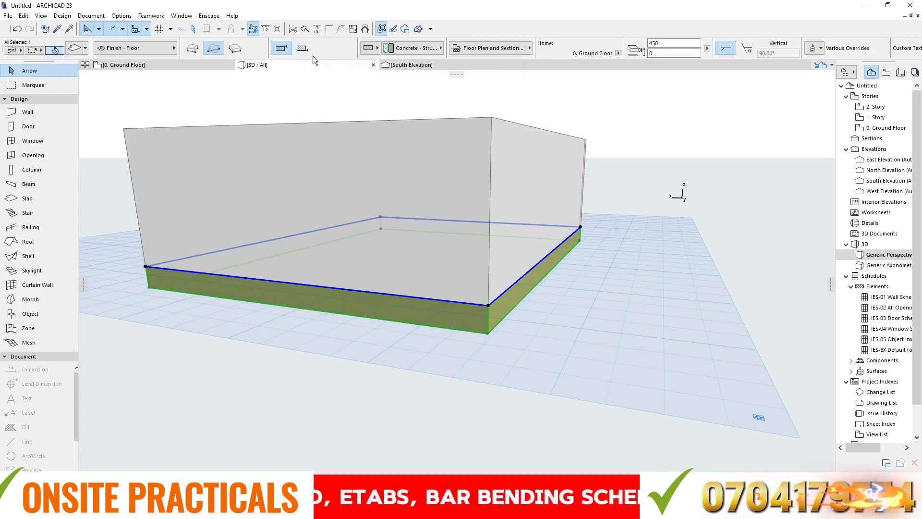
left_click(659, 107)
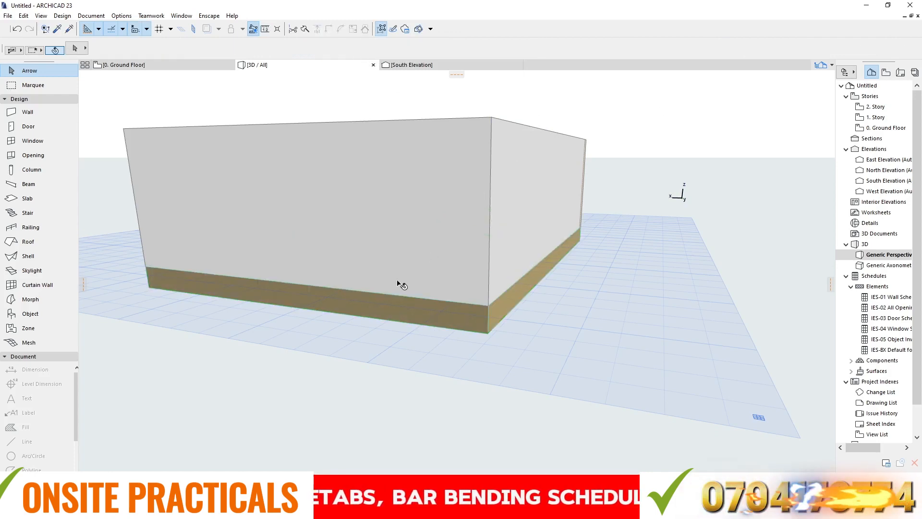
left_click(475, 325)
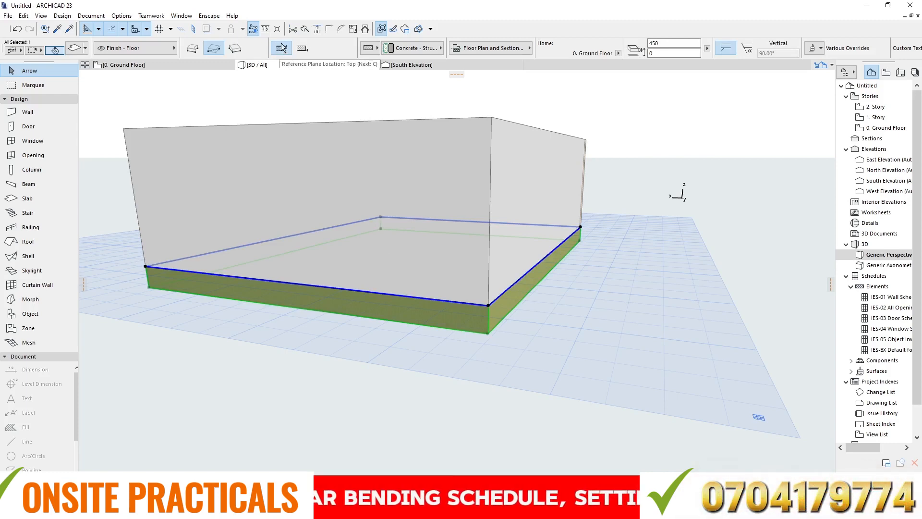
scroll(426, 254, "down", 3)
scroll(494, 315, "up", 3)
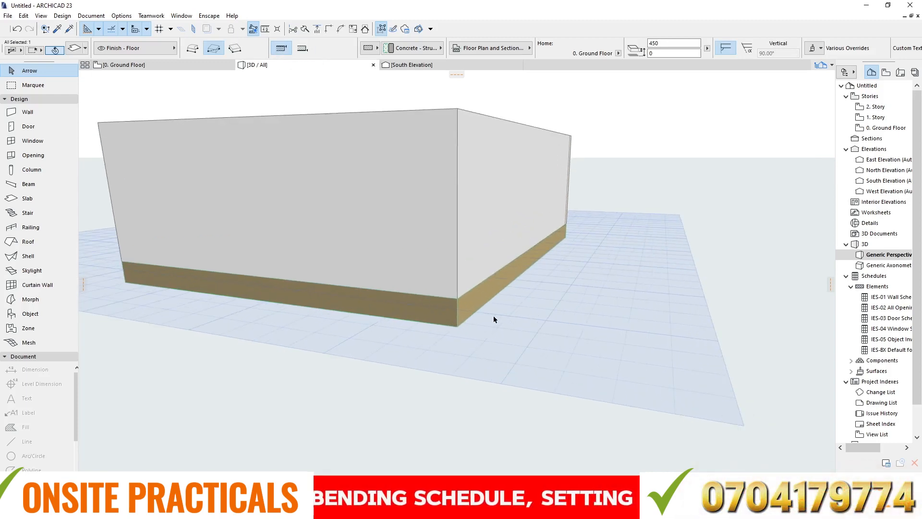
left_click(494, 297)
right_click(631, 151)
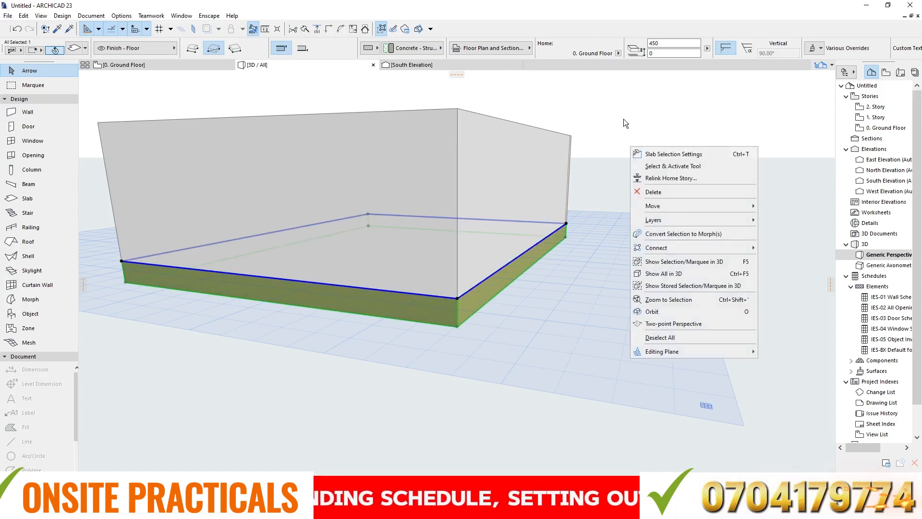
left_click(654, 151)
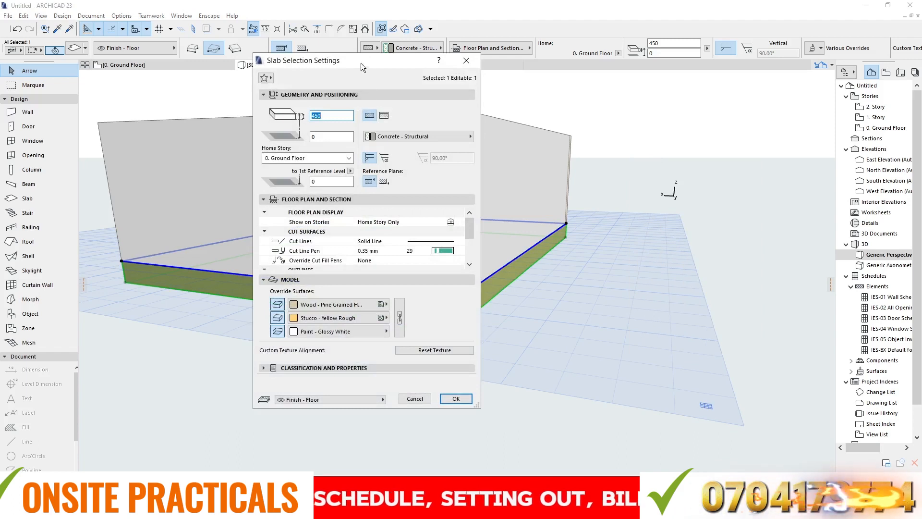
left_click_drag(361, 62, 609, 51)
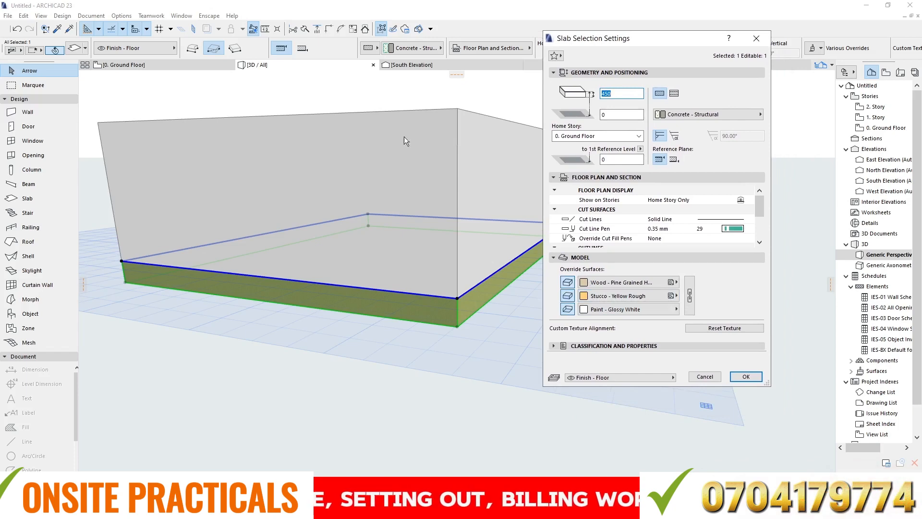
left_click(423, 95)
left_click(756, 39)
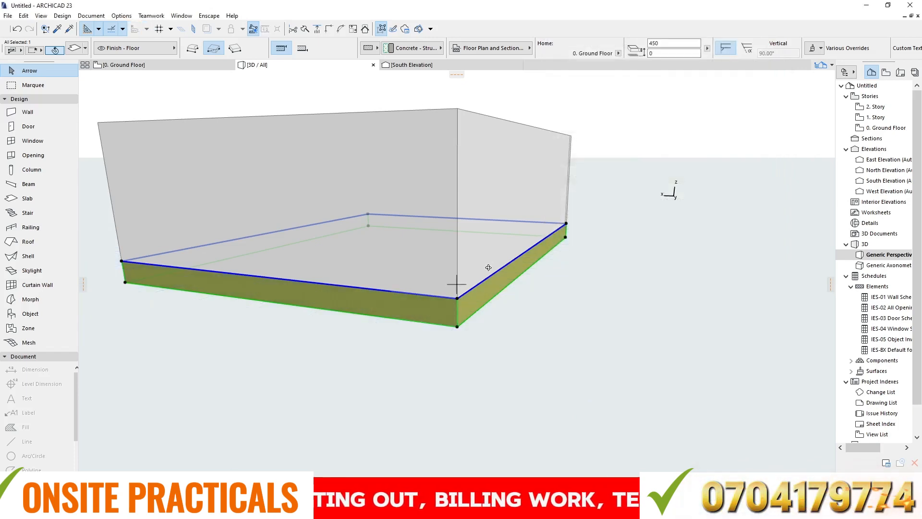
- Override the floor slab's edge surface with Stone - Marble Black in its selection settings, and deselect the slab
middle_click_drag(488, 265, 439, 420, "shift")
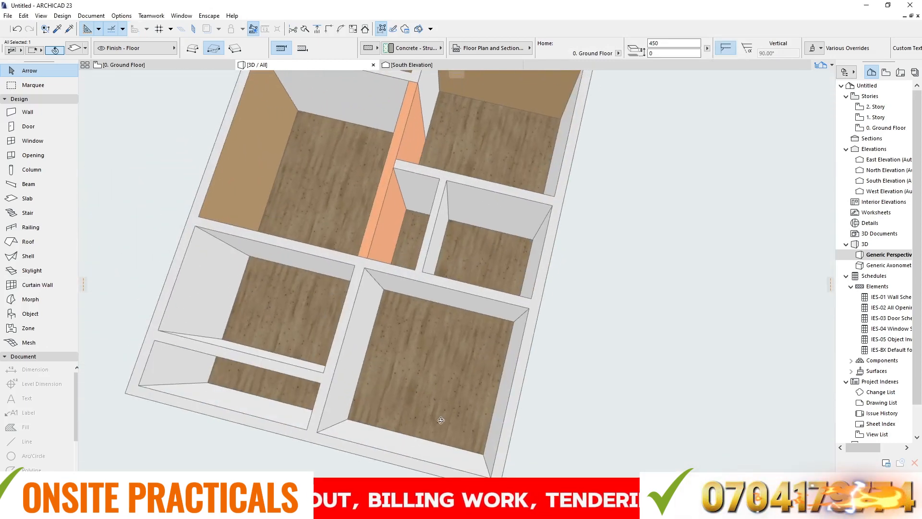
scroll(383, 349, "up", 4)
mouse_move(427, 336)
middle_mouse_down("shift")
mouse_move(438, 371)
mouse_move(434, 323)
mouse_move(417, 336)
middle_mouse_up("shift")
scroll(418, 332, "down", 5)
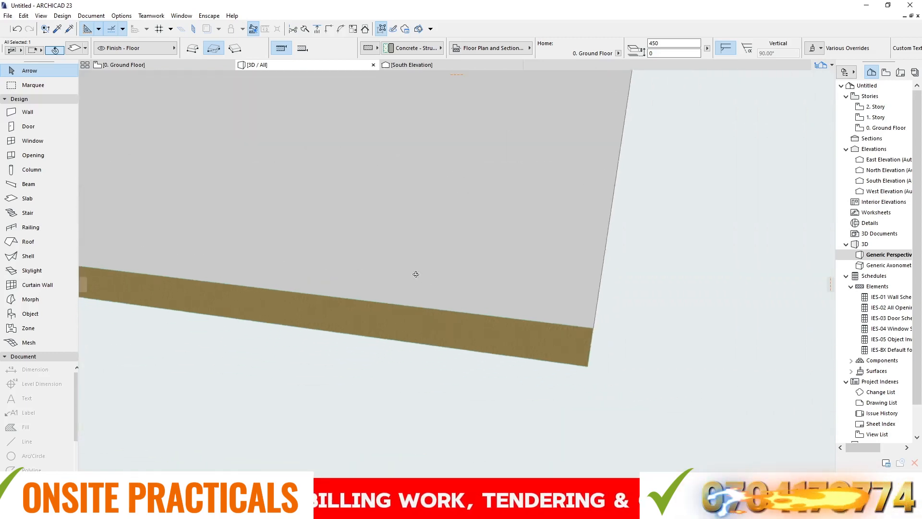
middle_click_drag(486, 307, 472, 275, "shift")
left_click(481, 268)
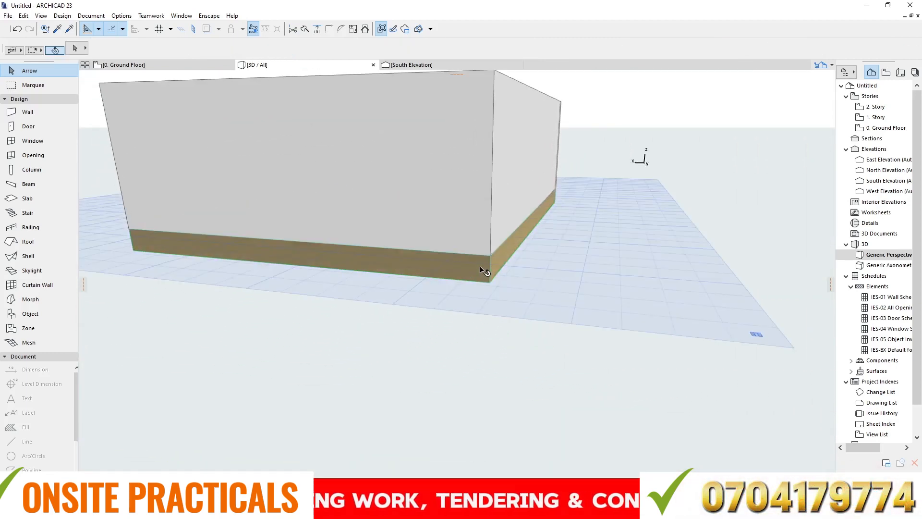
right_click(481, 267)
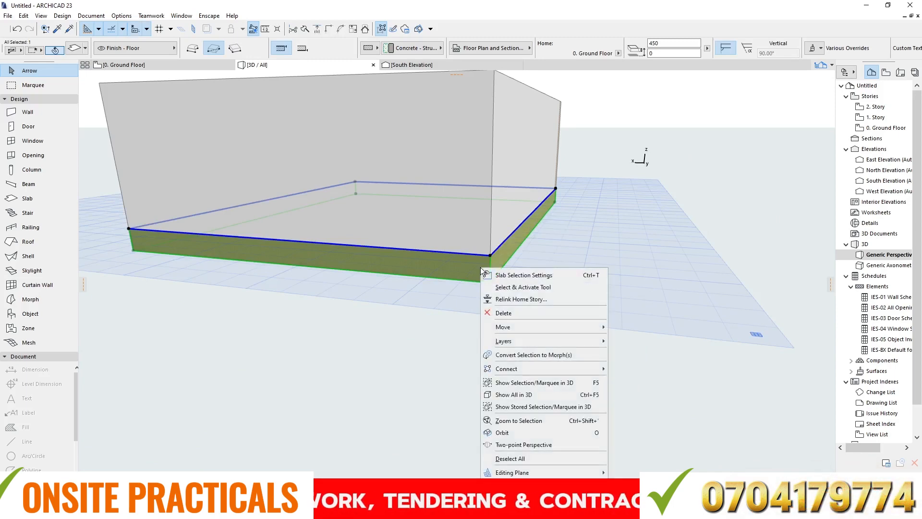
left_click(518, 275)
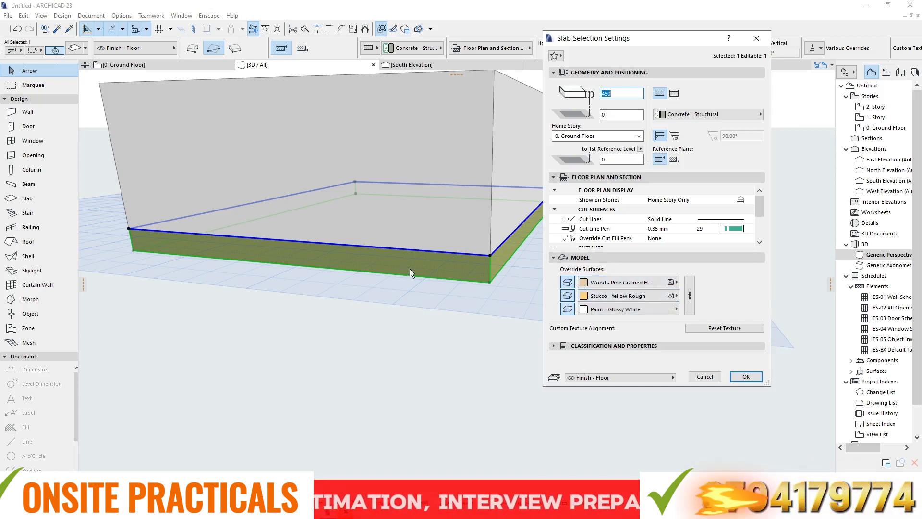
left_click(669, 296)
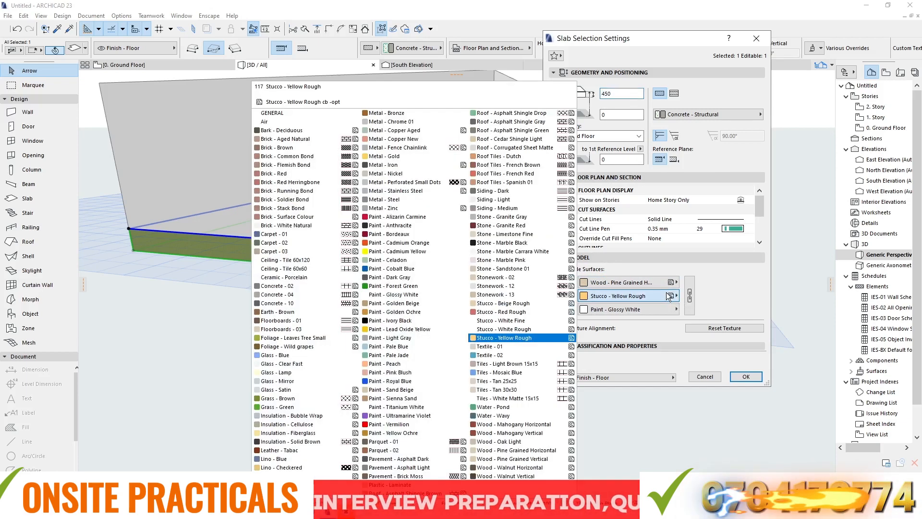
left_click(496, 244)
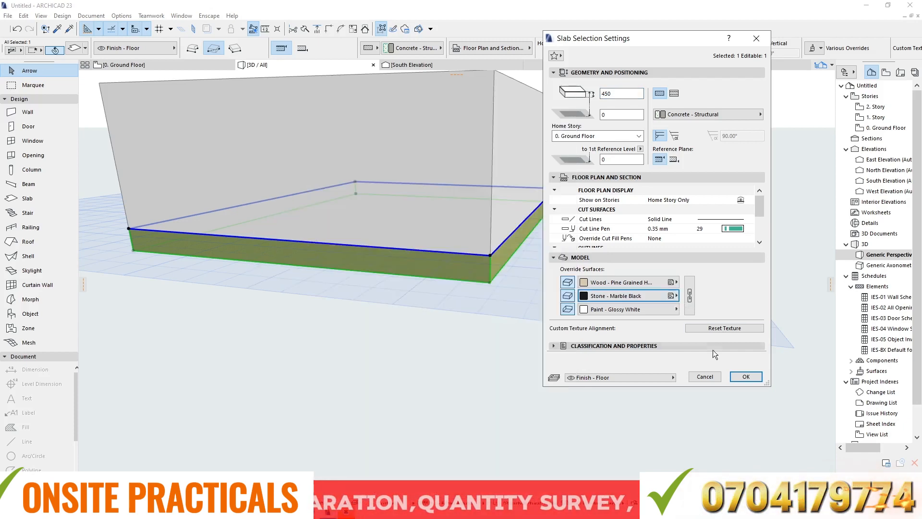
left_click(745, 377)
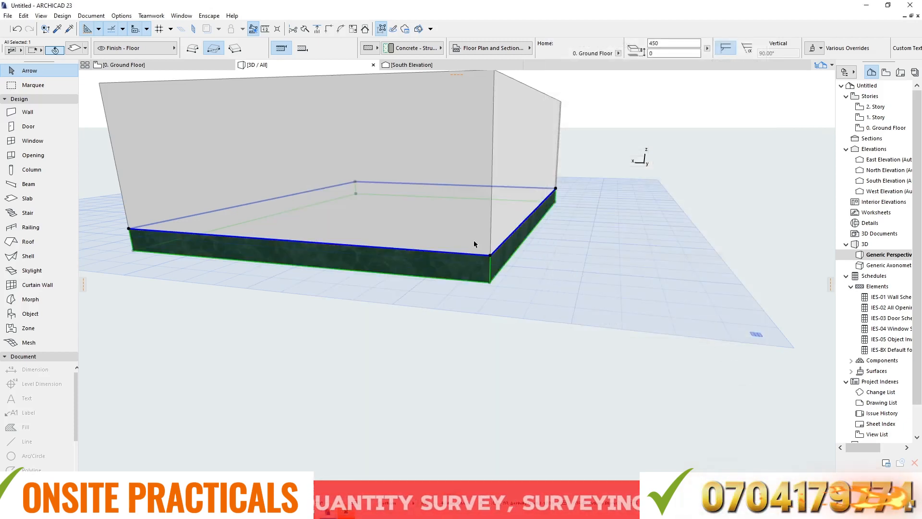
scroll(478, 264, "up", 3)
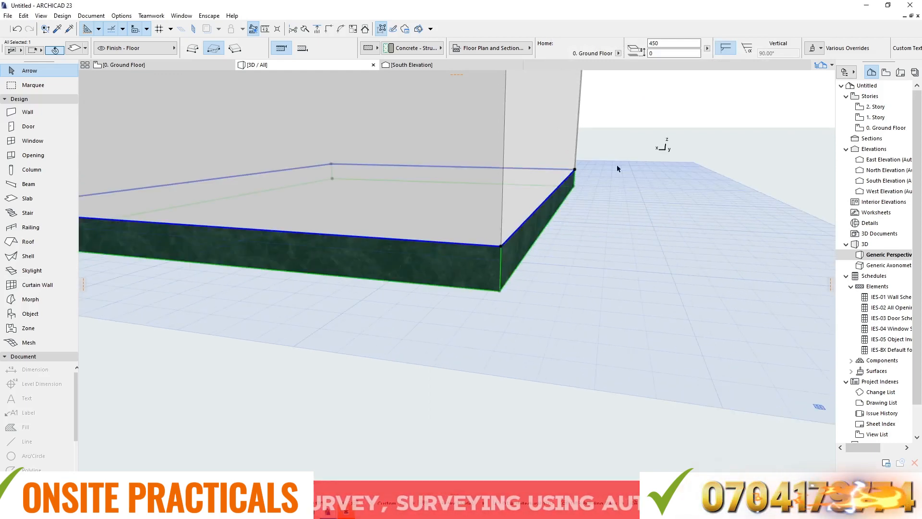
left_click(658, 129)
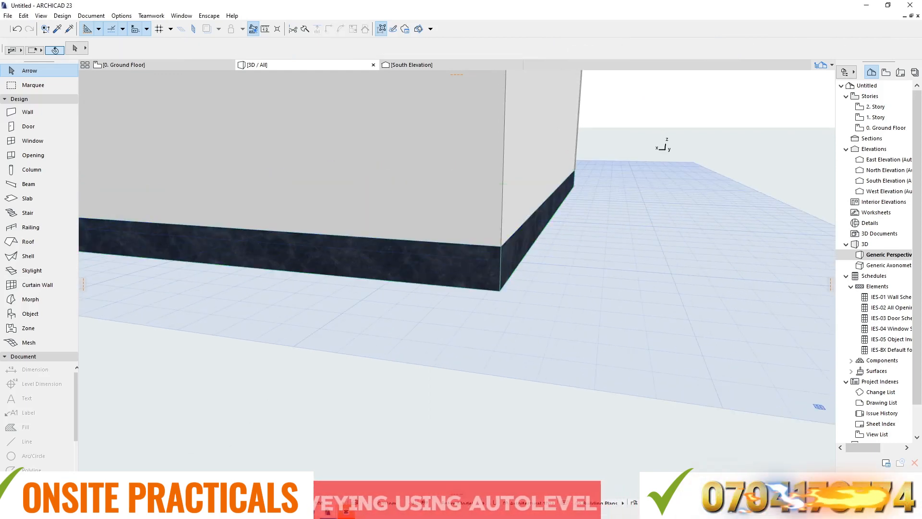
- Override the floor slab's underside surface with Grass - Brown in its selection settings
middle_click_drag(415, 243, 429, 174, "shift")
scroll(456, 337, "up", 1)
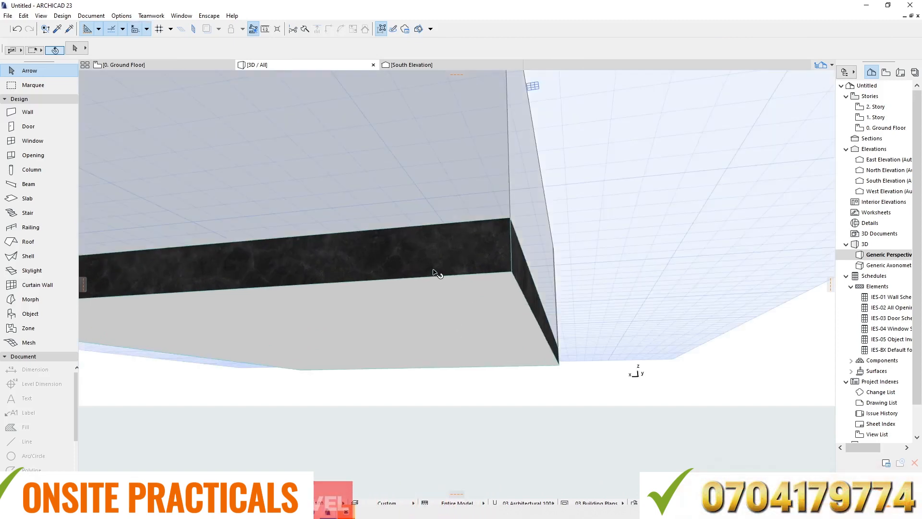
right_click(433, 269)
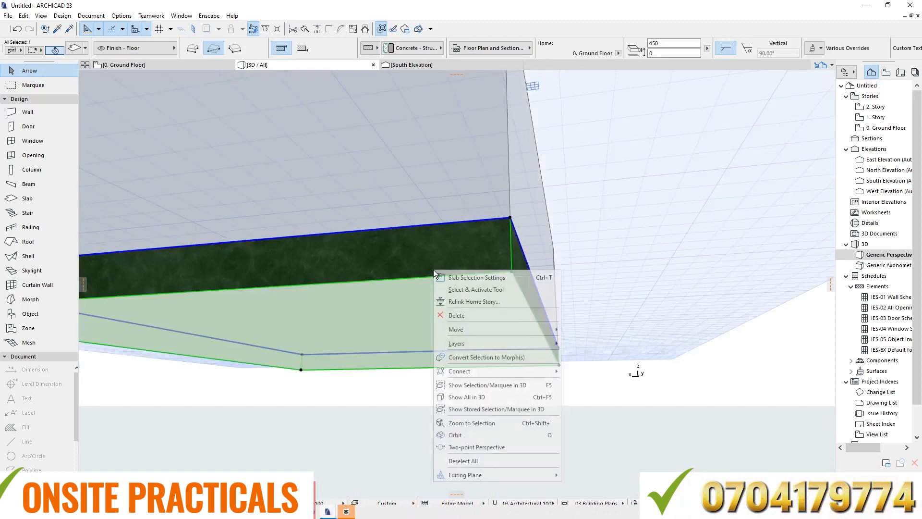
left_click(462, 275)
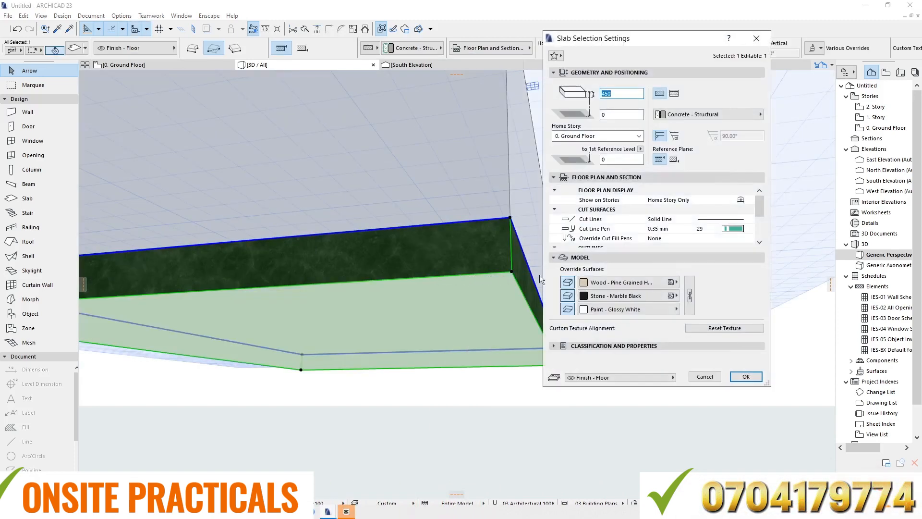
left_click(673, 309)
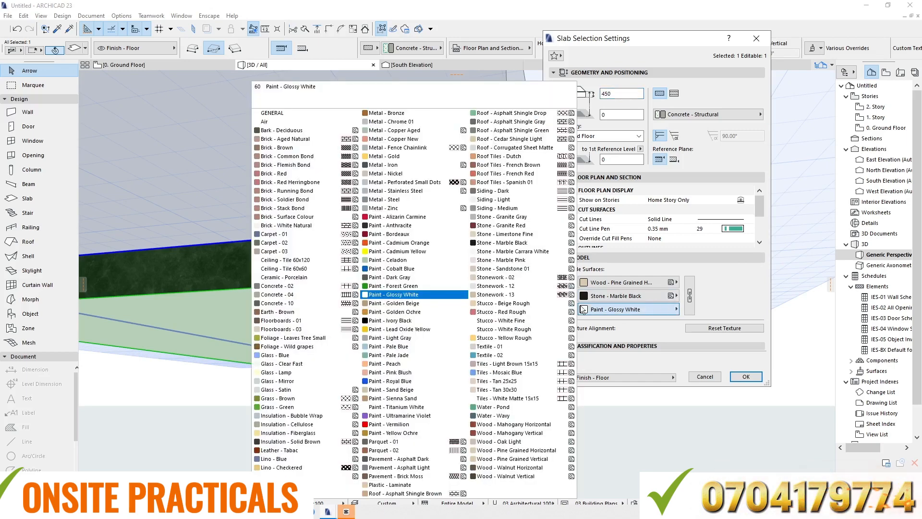
left_click(278, 398)
left_click(746, 376)
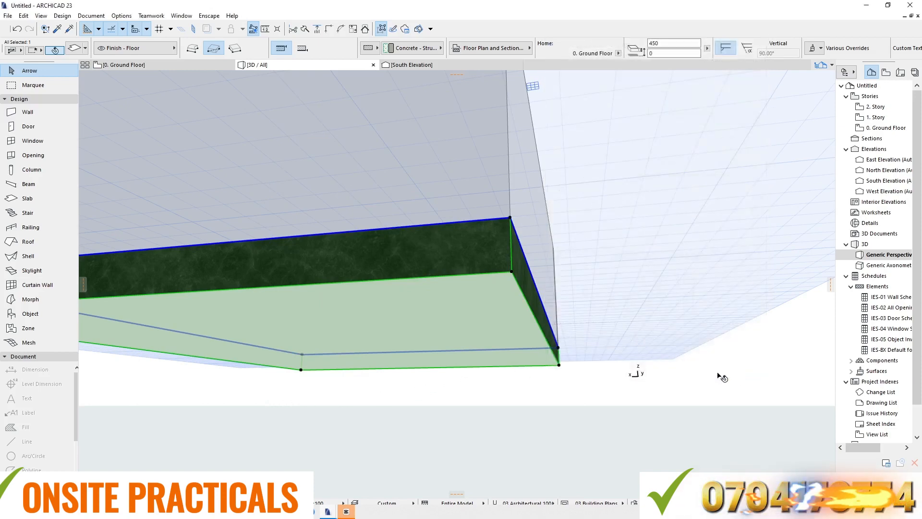
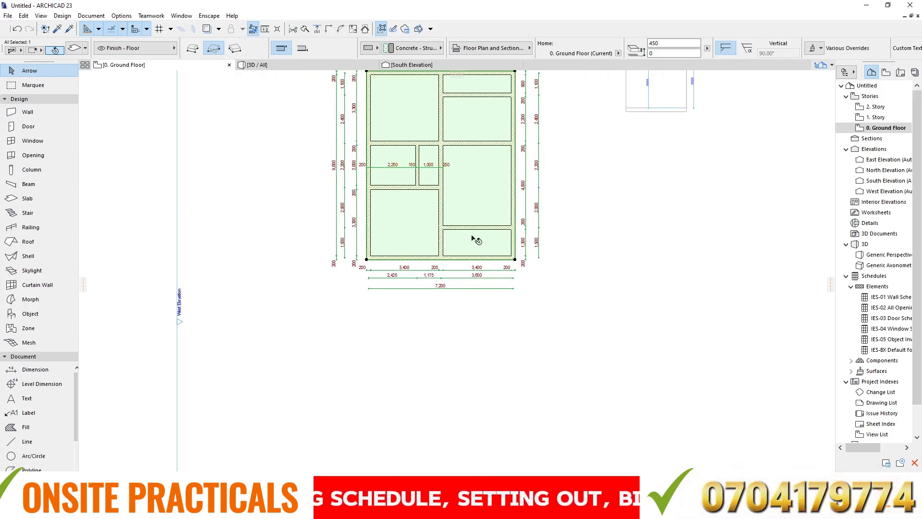
scroll(500, 151, "up", 5)
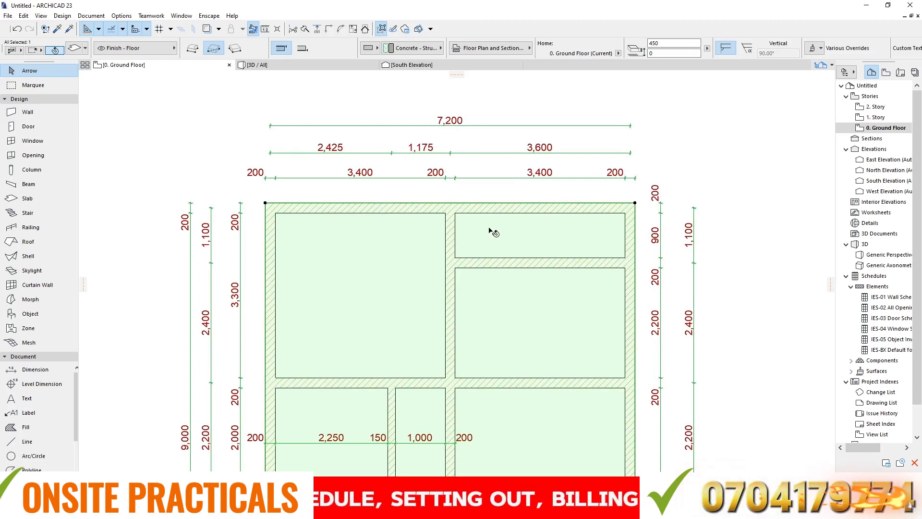
scroll(338, 149, "down", 5)
scroll(396, 319, "up", 3)
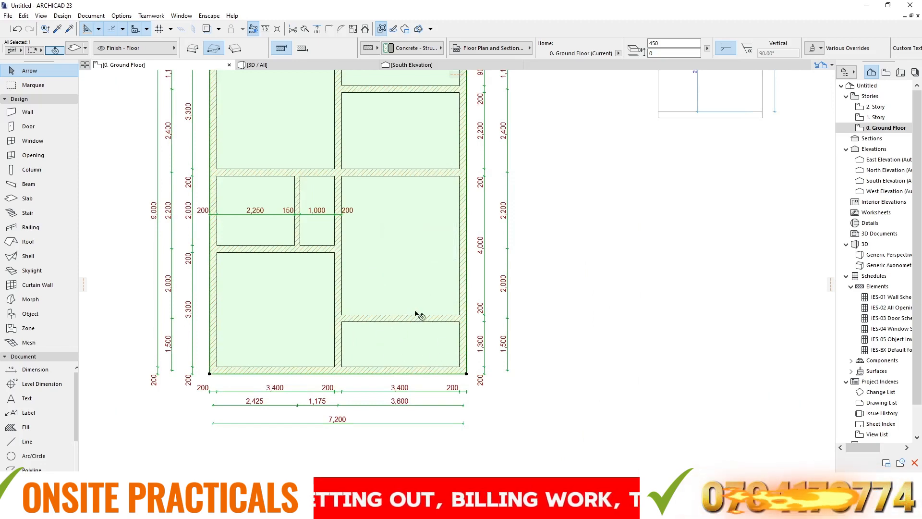
scroll(464, 228, "down", 3)
scroll(442, 296, "up", 3)
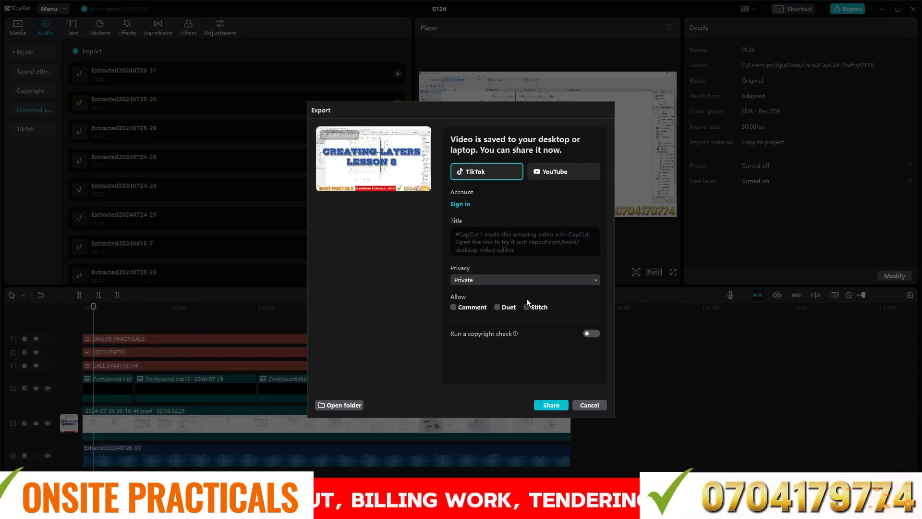
- Dismiss the finished video's export dialog in CapCut and minimize CapCut to return to the ARCHICAD floor plan
left_click(597, 405)
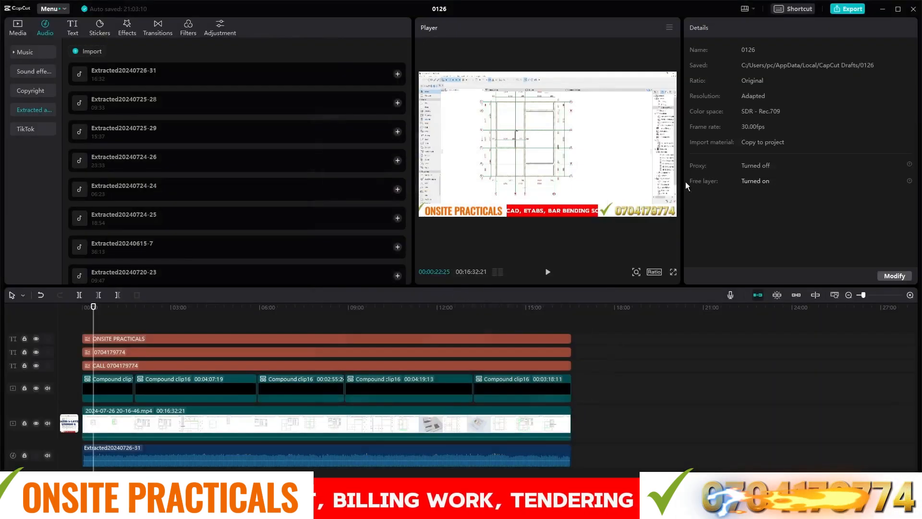
left_click(885, 10)
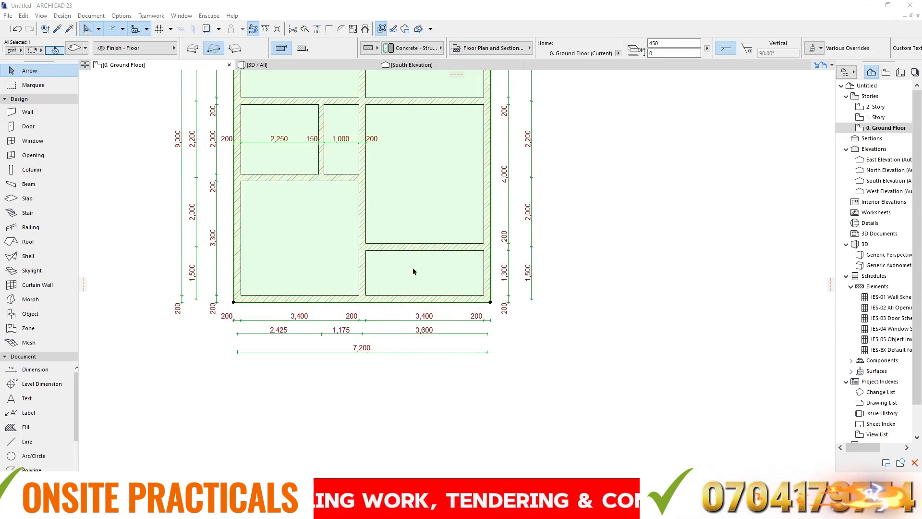
- Insert a new node on the slab's south edge, in line with the east face of the central wall
scroll(379, 262, "up", 3)
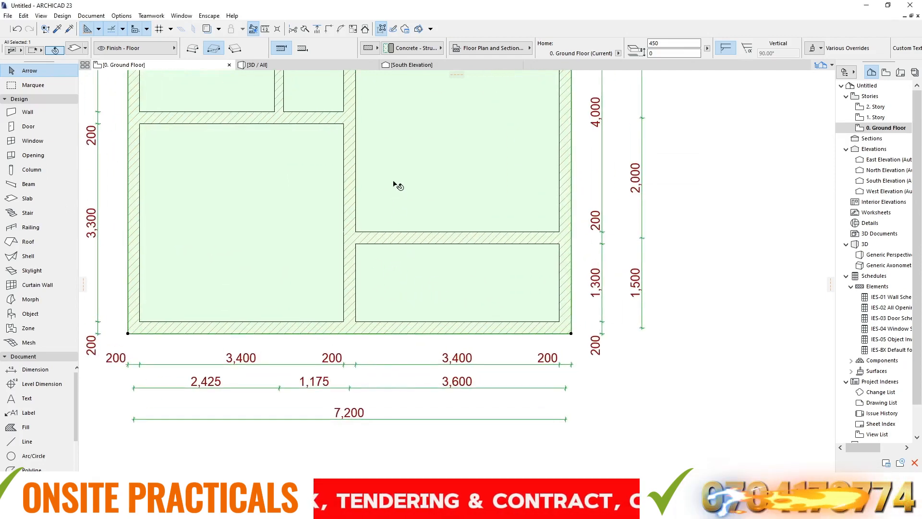
scroll(487, 191, "down", 2)
scroll(508, 269, "up", 2)
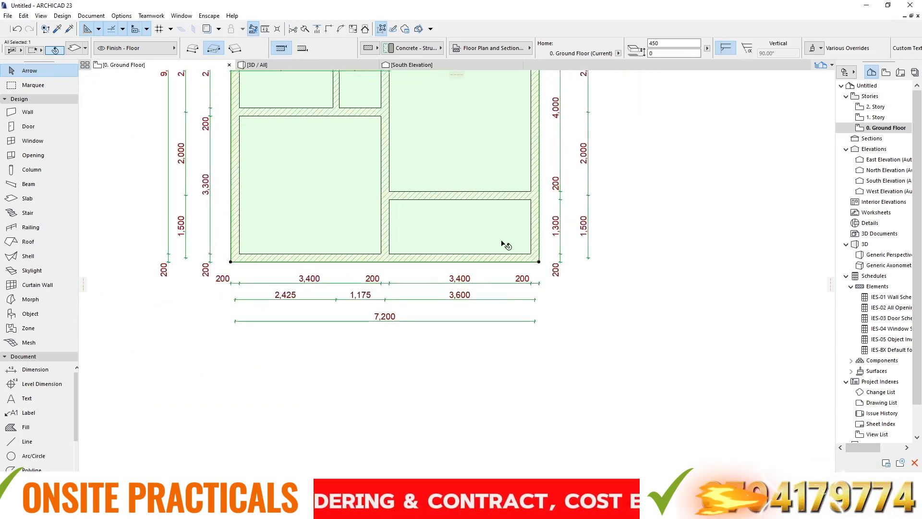
left_click(487, 262)
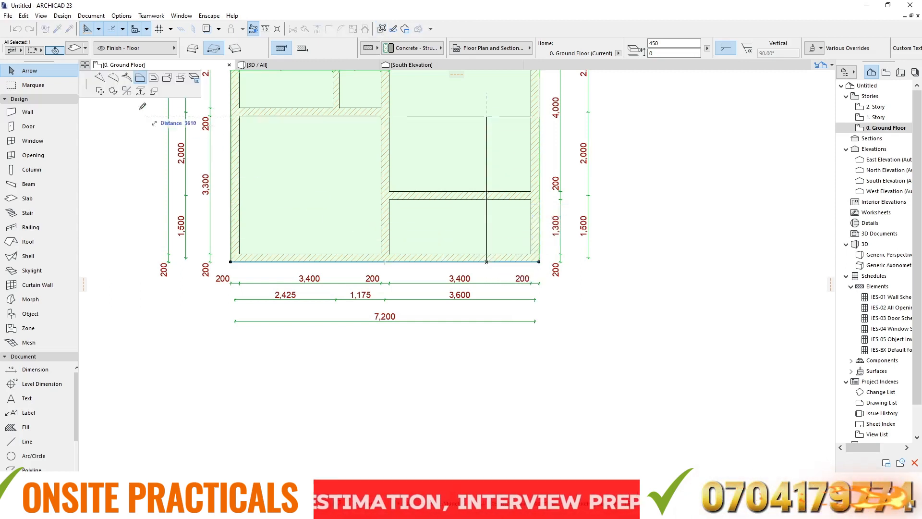
left_click(100, 78)
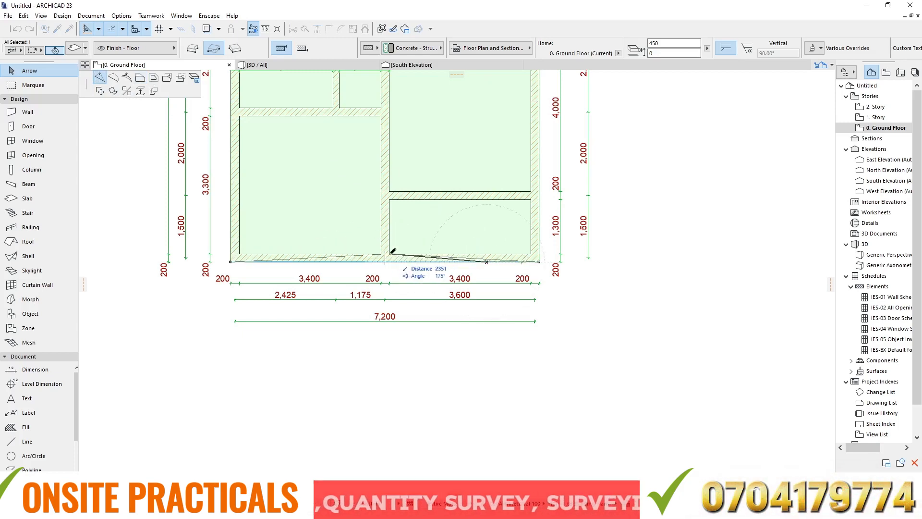
scroll(392, 251, "up", 5)
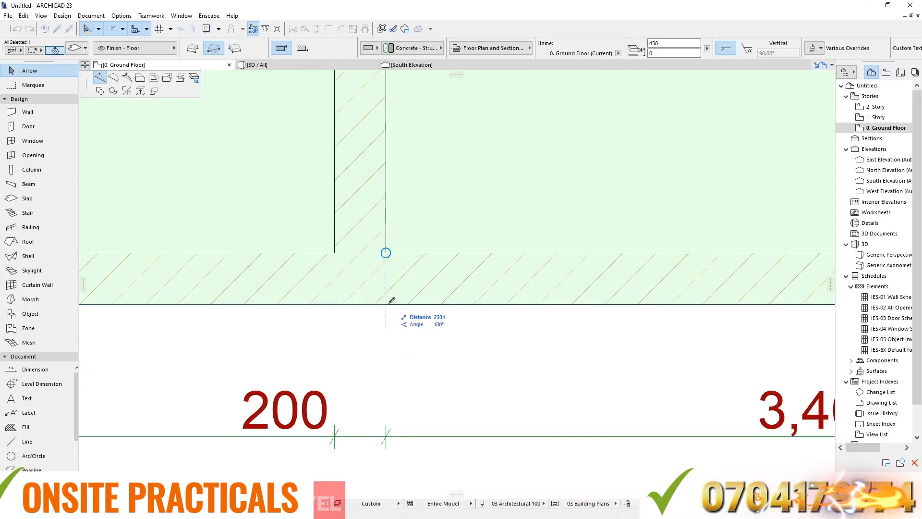
left_click(386, 303)
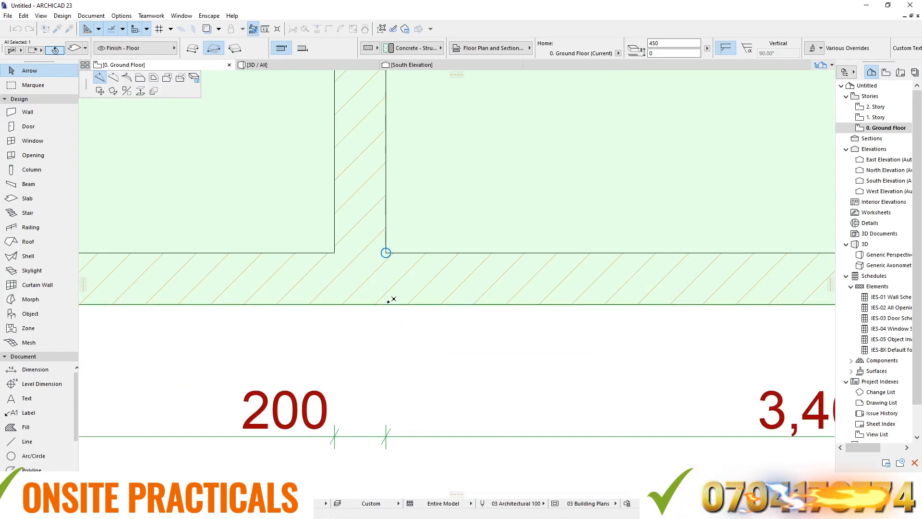
- Offset the slab edge below the south-east room 1500 inward to that room's north wall face, and deselect the slab
scroll(393, 299, "down", 6)
scroll(434, 229, "up", 2)
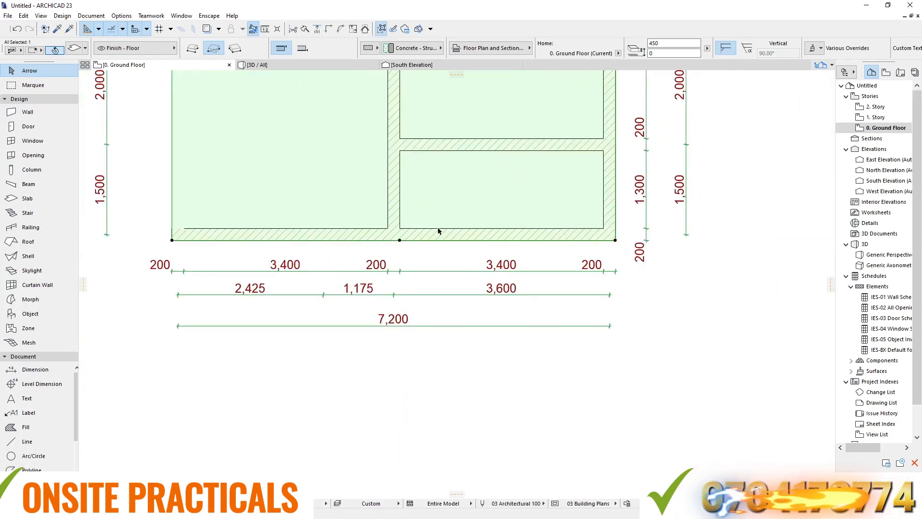
left_click(492, 240)
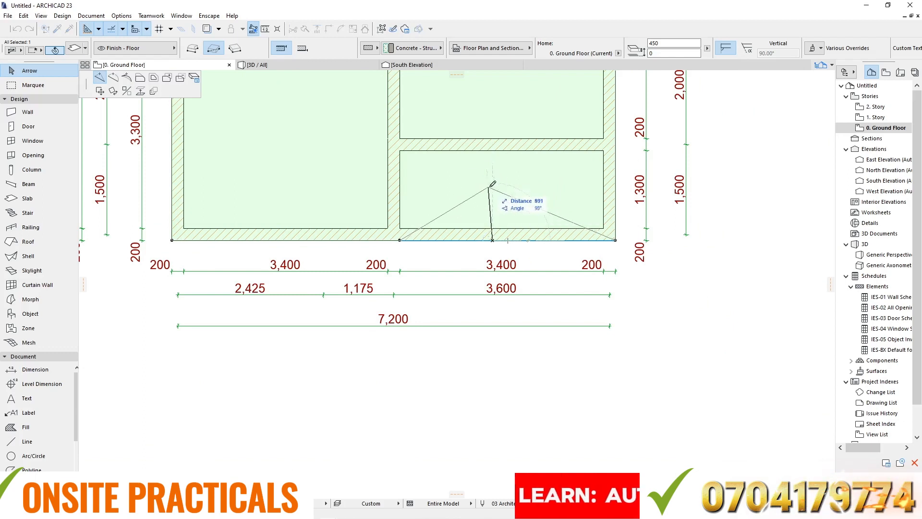
left_click(140, 78)
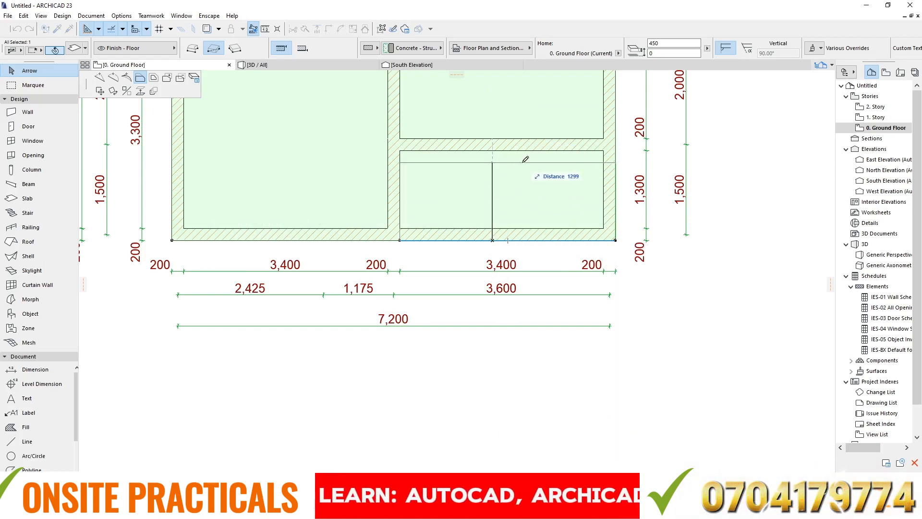
left_click(604, 150)
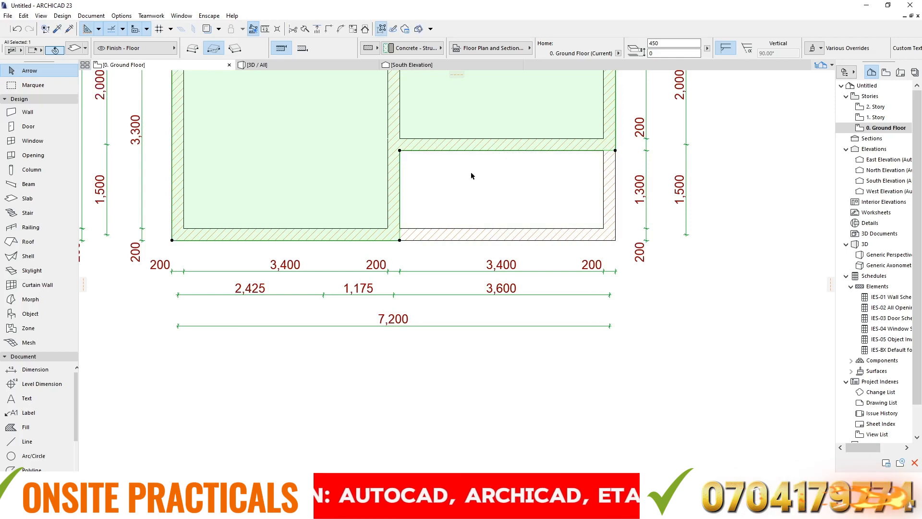
key("Escape")
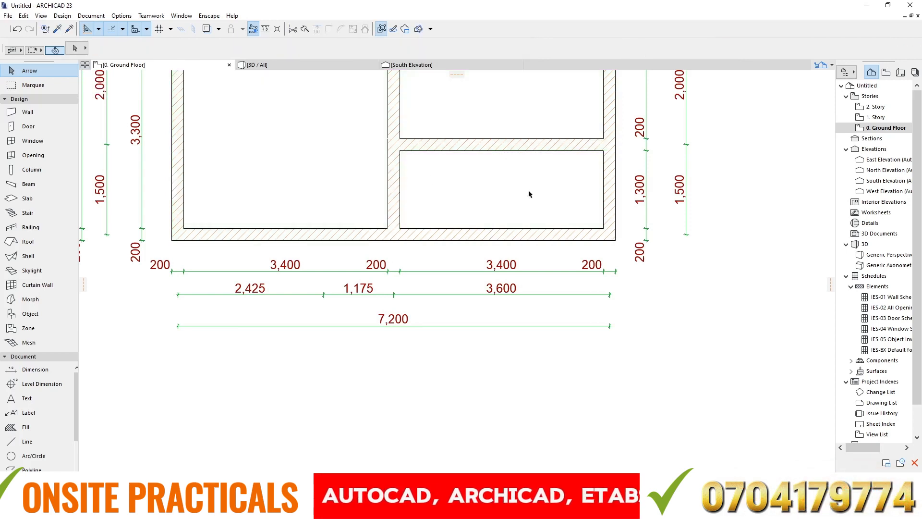
- Examine the slab cutout under the south-east room and the building's opposite end in the 3D view
left_click(269, 65)
middle_click_drag(469, 198, 467, 385, "shift")
scroll(467, 386, "up", 10)
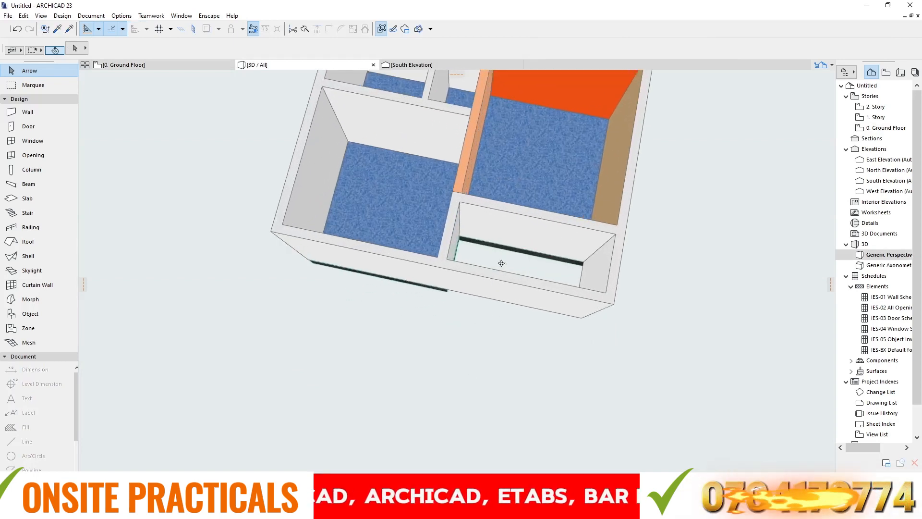
scroll(444, 248, "up", 4)
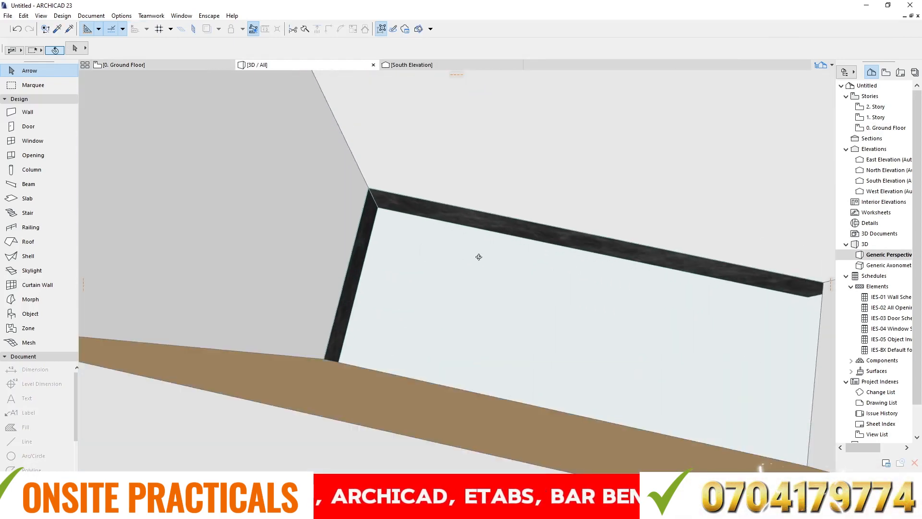
scroll(483, 292, "down", 10)
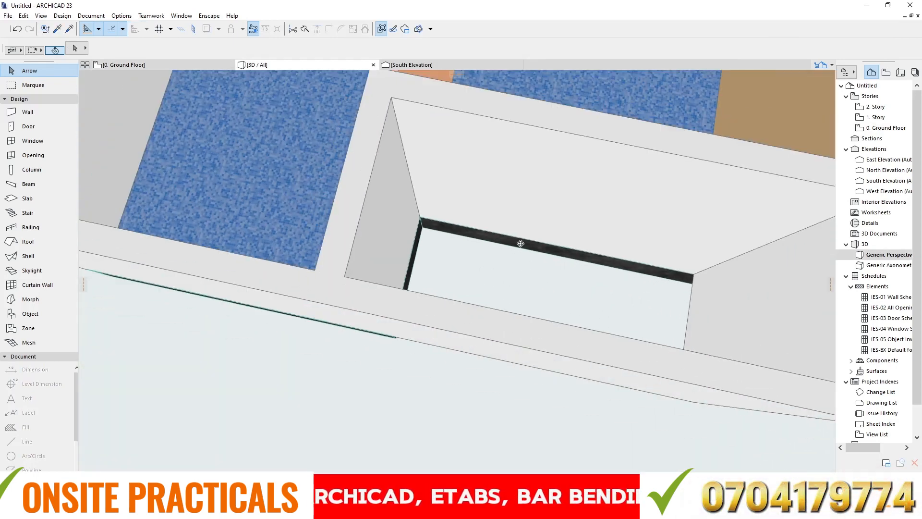
scroll(457, 275, "down", 4)
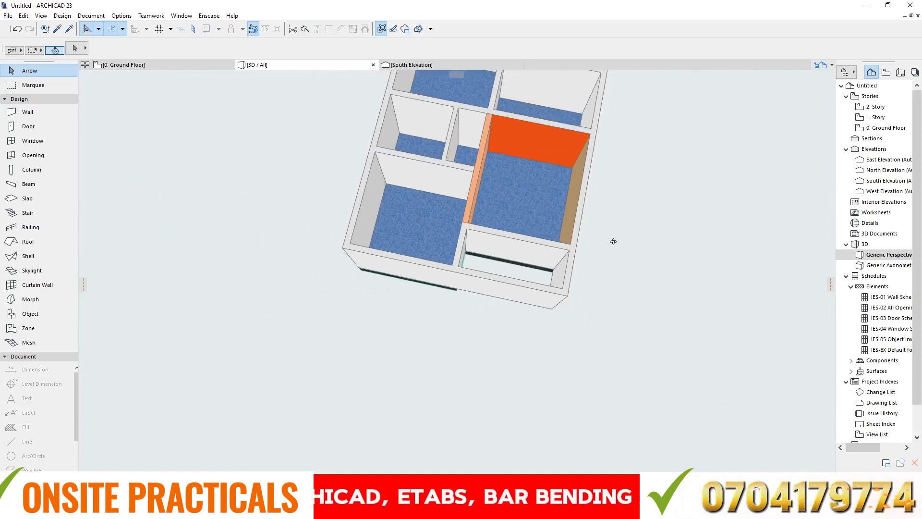
left_click_drag(613, 241, 283, 253)
scroll(432, 181, "down", 5)
scroll(418, 404, "up", 8)
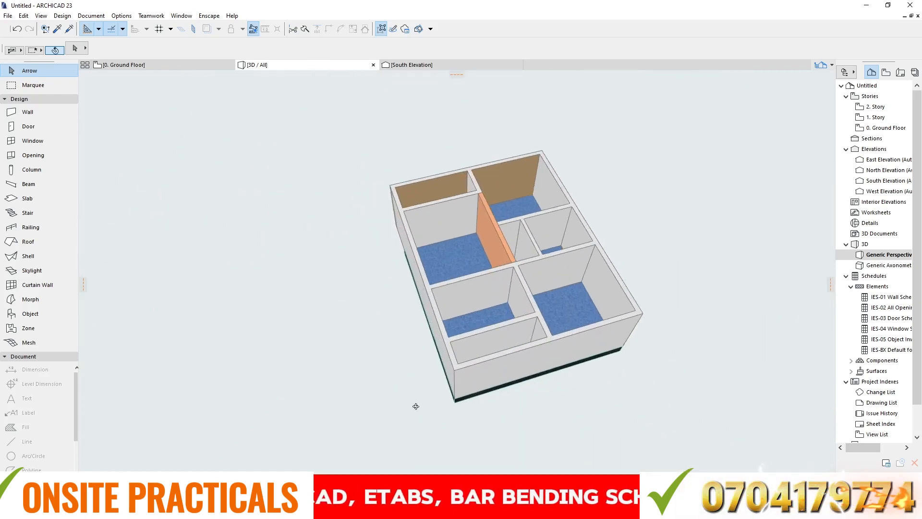
scroll(492, 378, "up", 4)
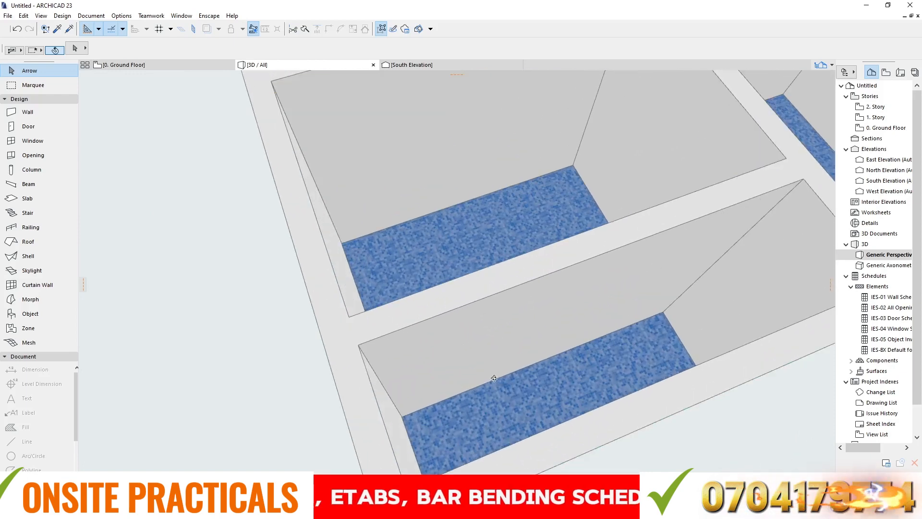
- On the ground floor plan, insert a node on the slab's north edge, in line with the central wall's east face
left_click(124, 65)
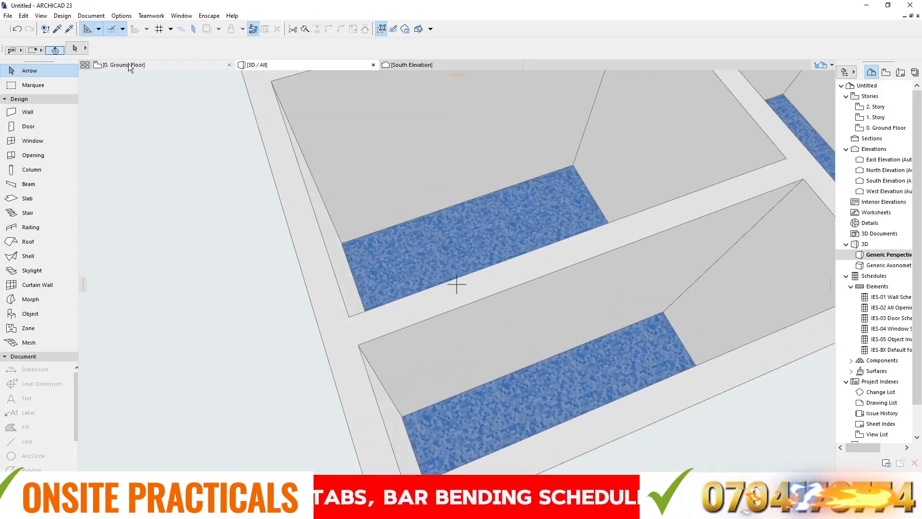
key("Escape")
scroll(414, 287, "down", 6)
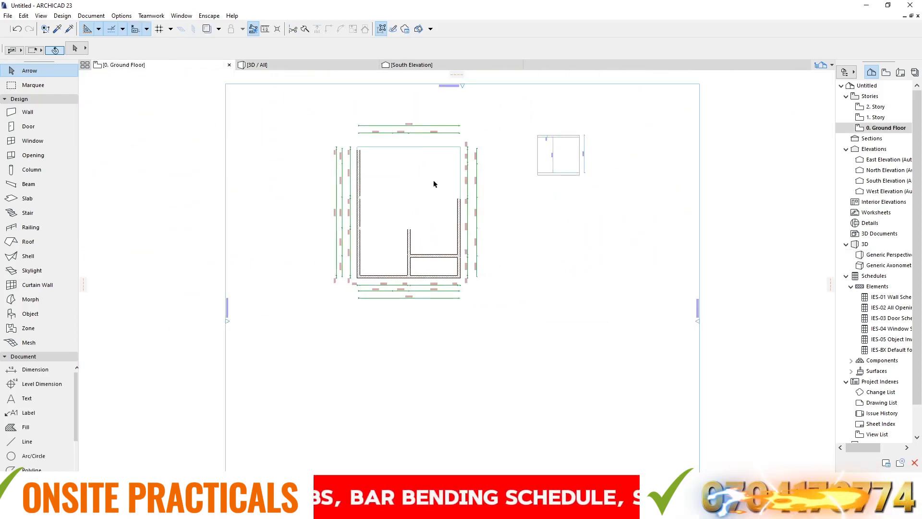
scroll(425, 135, "up", 5)
scroll(347, 210, "up", 1)
left_click(346, 207)
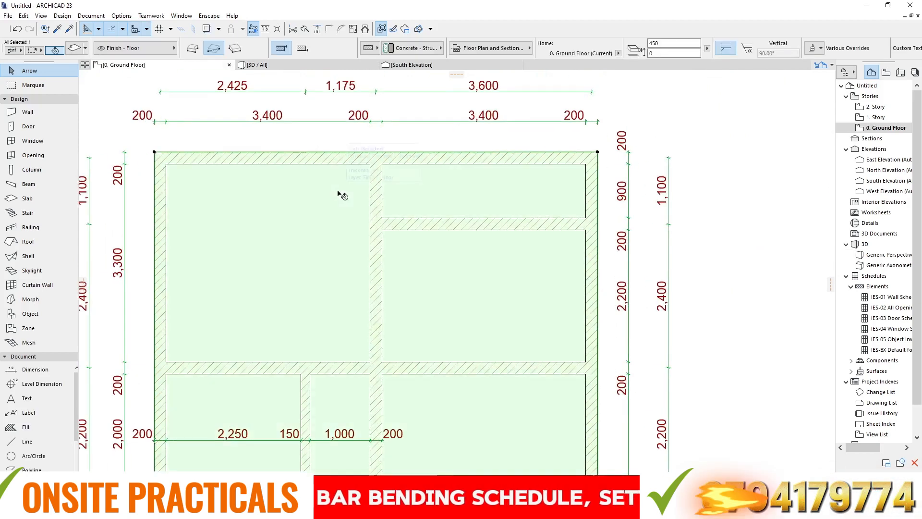
scroll(392, 164, "up", 2)
scroll(394, 163, "up", 1)
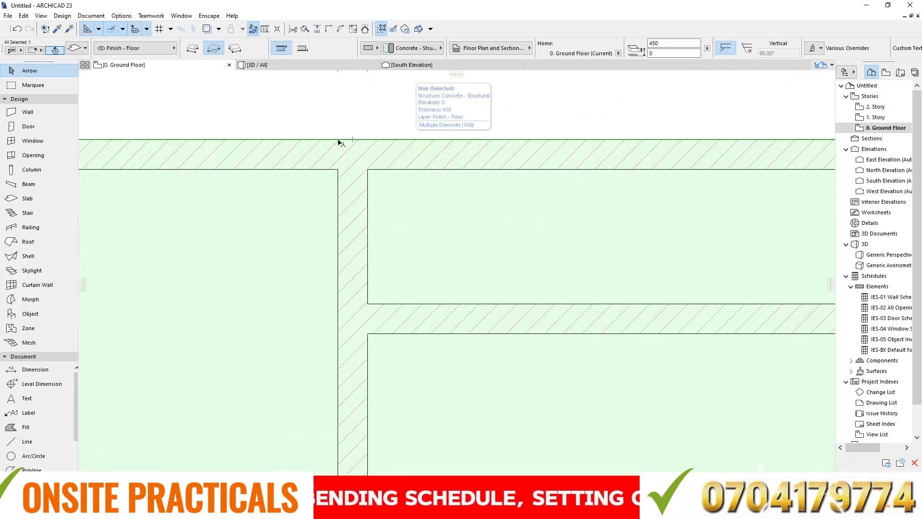
scroll(340, 142, "down", 2)
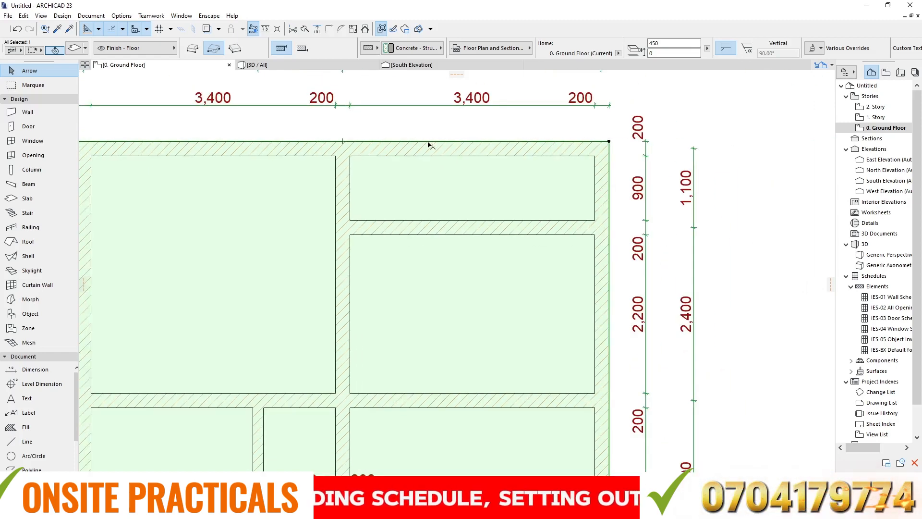
left_click(428, 142)
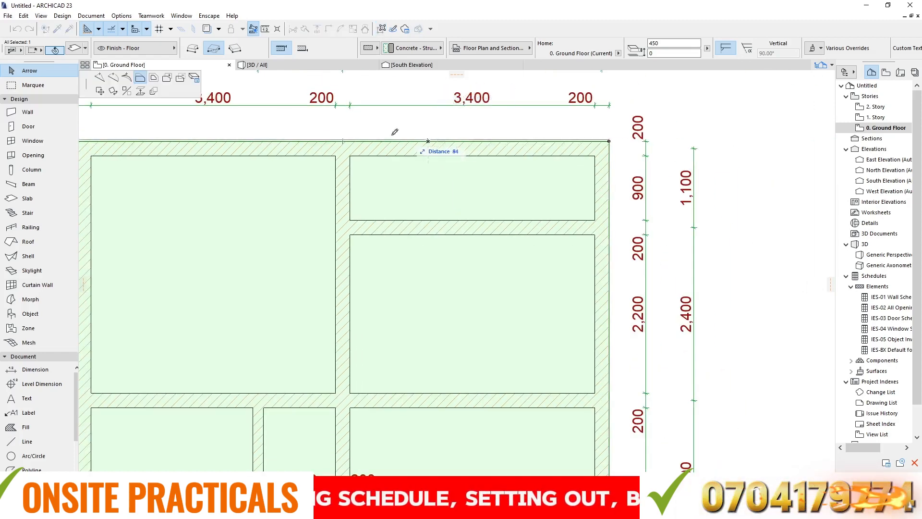
left_click(100, 79)
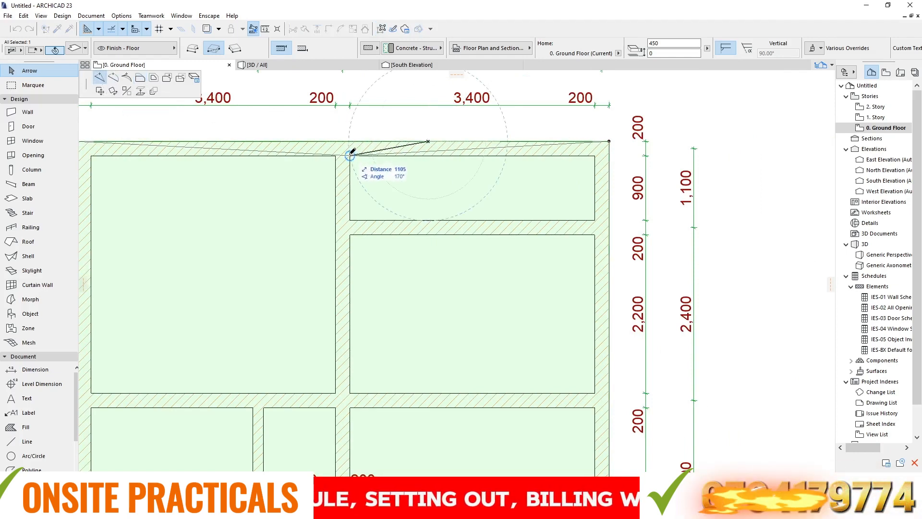
scroll(352, 138, "up", 5)
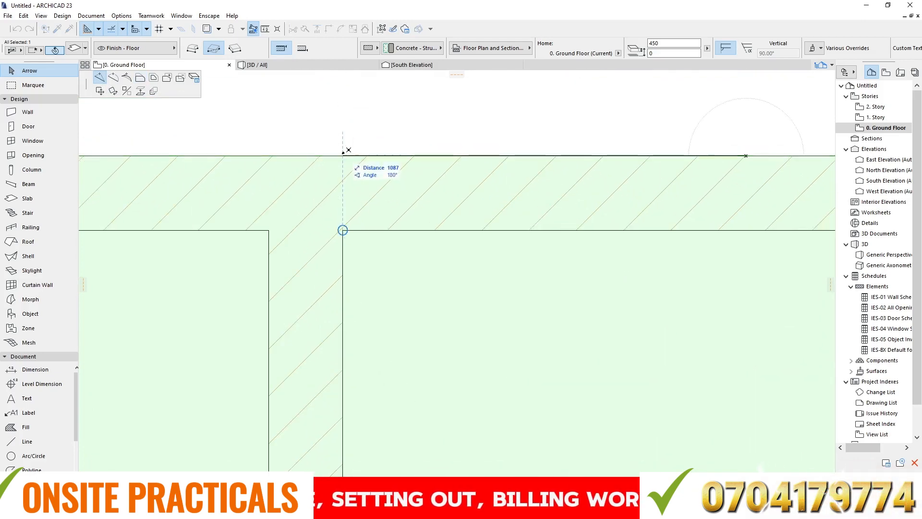
left_click(343, 154)
- Offset the slab edge along the north-east room 1100 inward to that room's south wall face
scroll(348, 139, "down", 5)
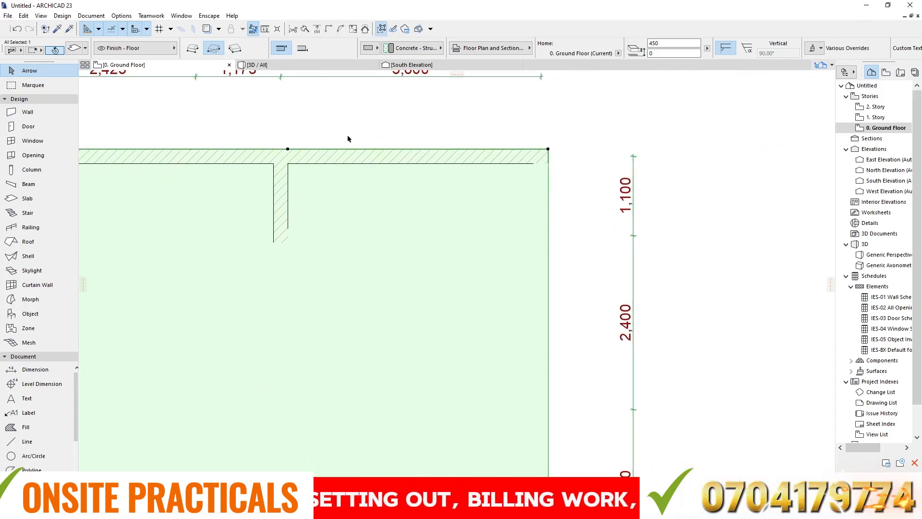
left_click(391, 149)
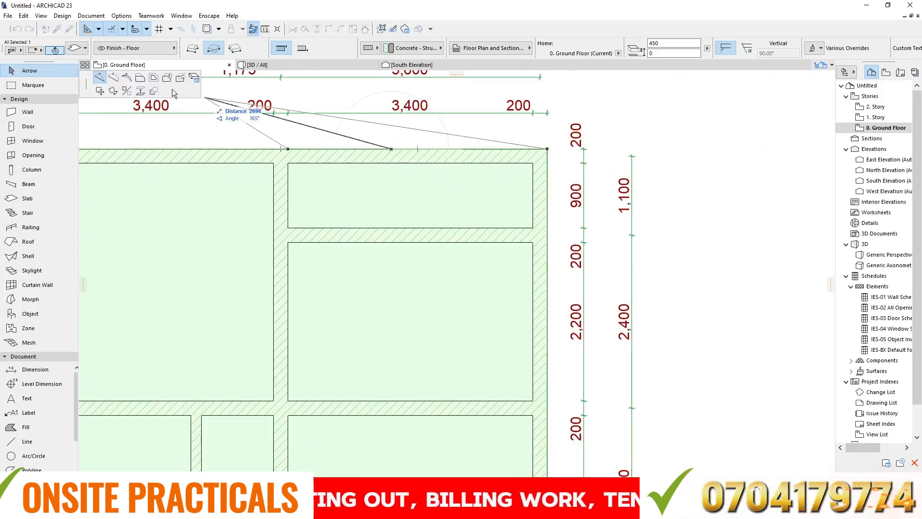
left_click(140, 79)
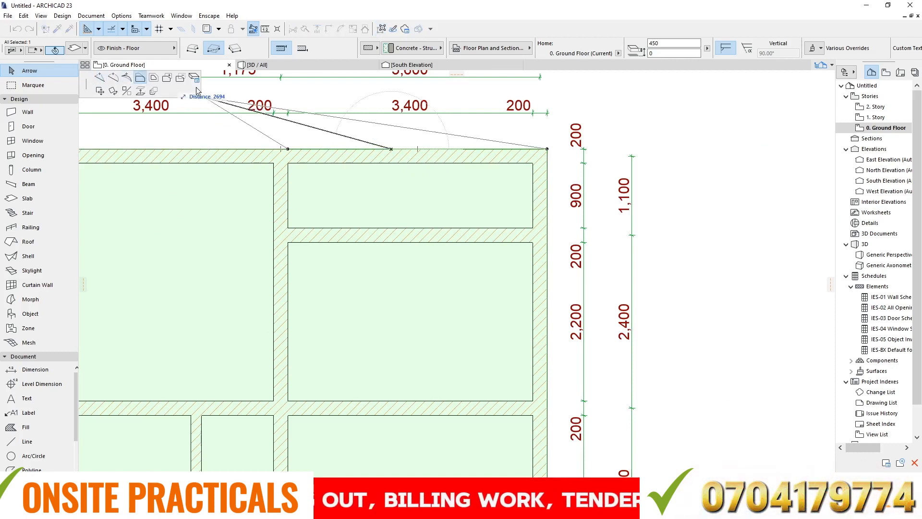
left_click(291, 225)
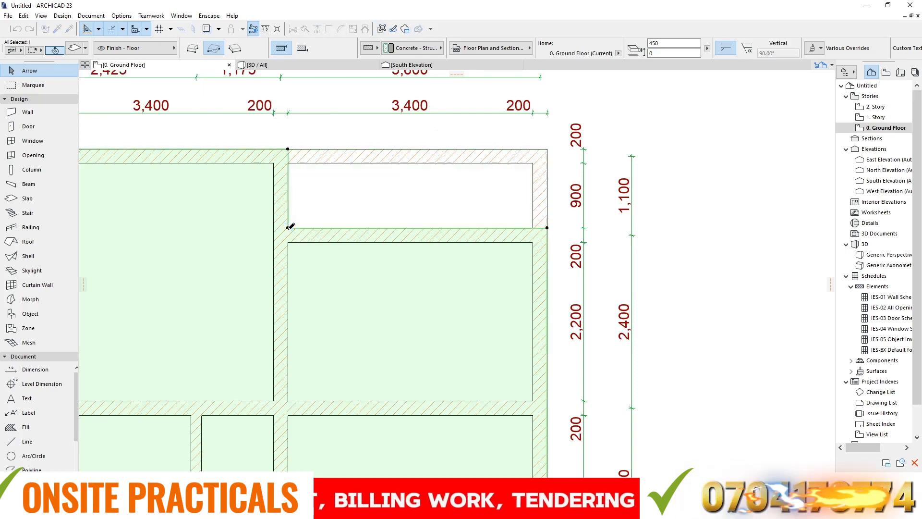
- Deselect the slab and inspect the cutout under the north-east room in the 3D view
left_click(294, 63)
key("Escape")
scroll(450, 169, "down", 4)
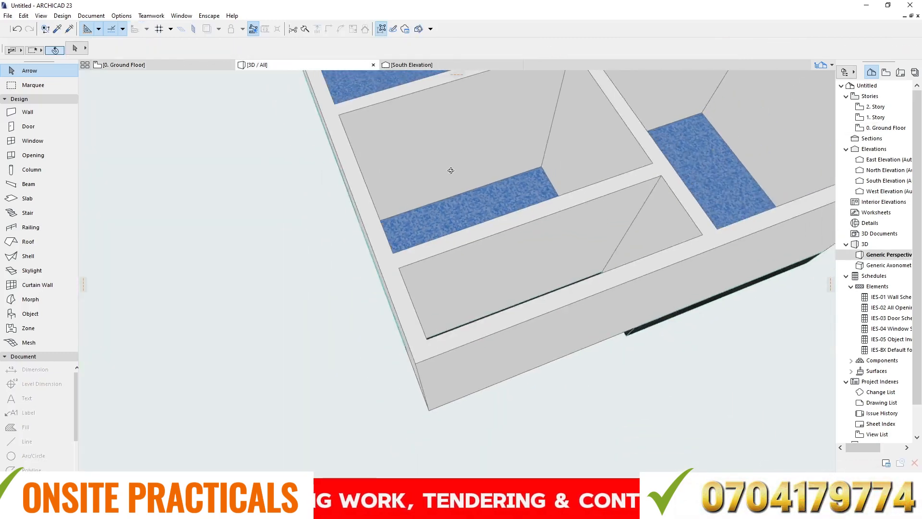
- Deselect the slab on the ground floor plan and examine the small rooms at the building's north-east and south-east corners
middle_click_drag(509, 193, 131, 100, "shift")
left_click(135, 64)
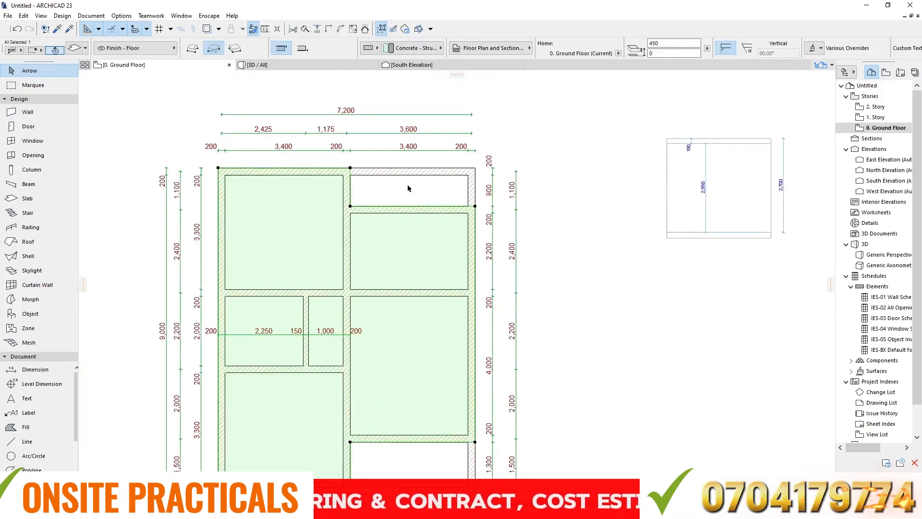
left_click(484, 139)
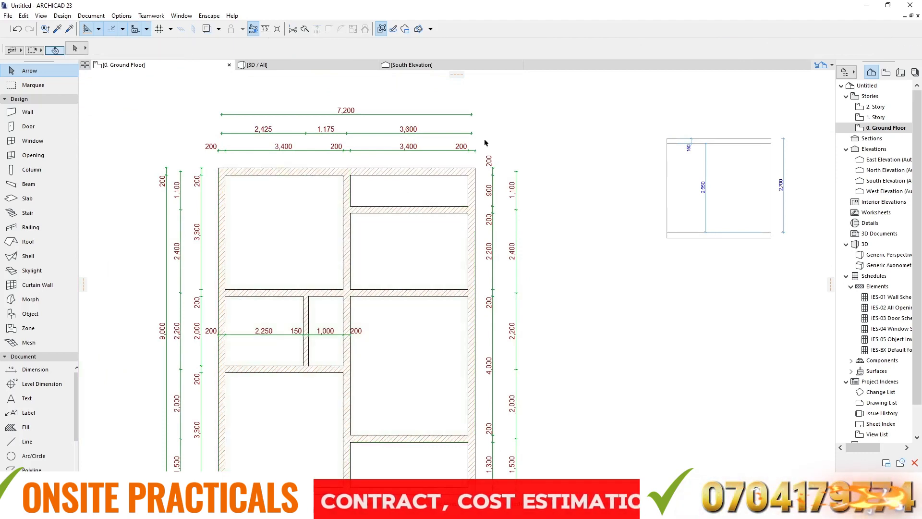
scroll(466, 147, "down", 4)
scroll(457, 327, "up", 6)
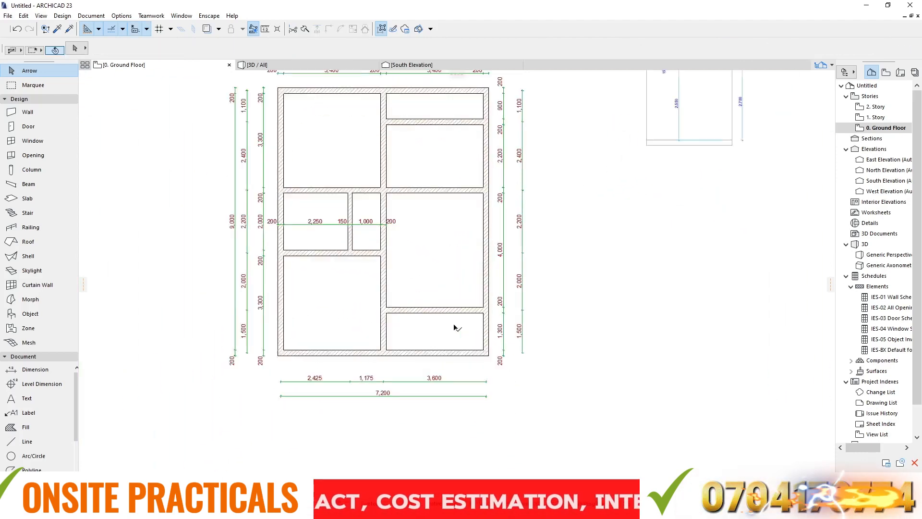
scroll(401, 113, "down", 5)
scroll(402, 227, "up", 4)
scroll(401, 230, "up", 2)
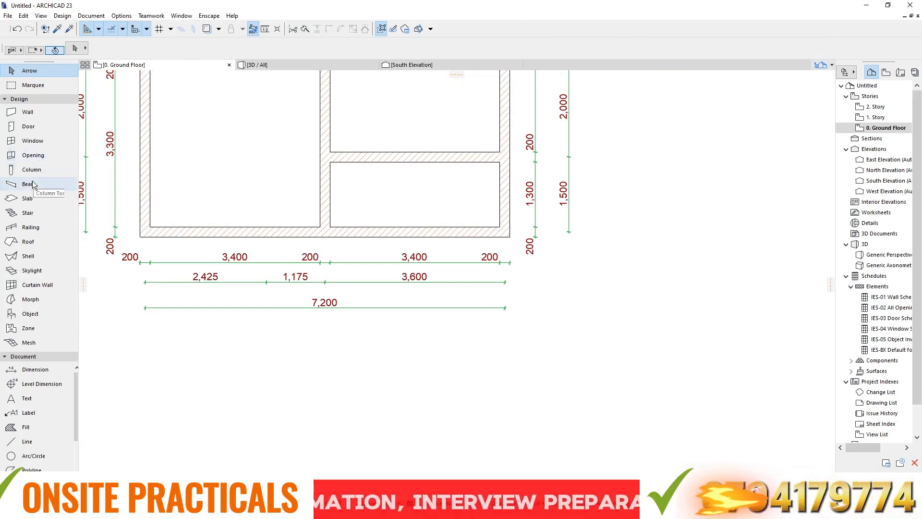
- Set the Slab tool's default thickness to 300 and its reference plane offset to the home story to -150
left_click(29, 198)
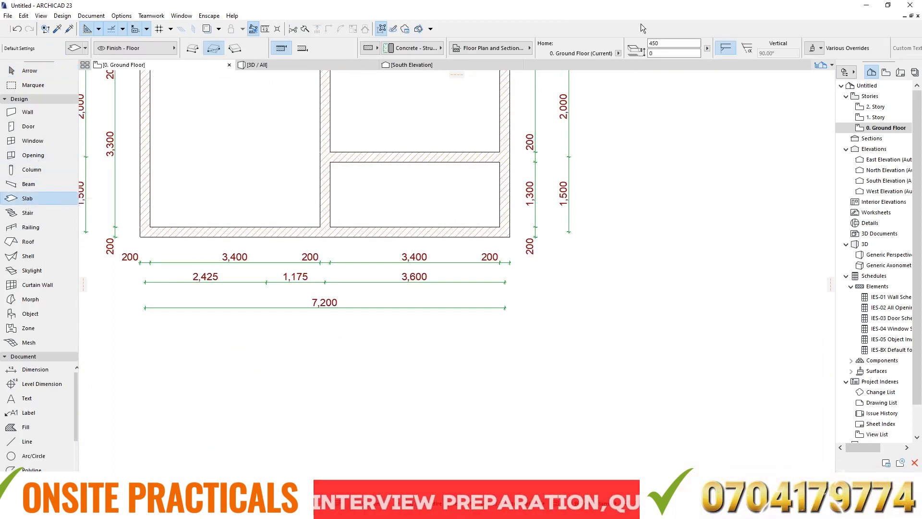
left_click(665, 43)
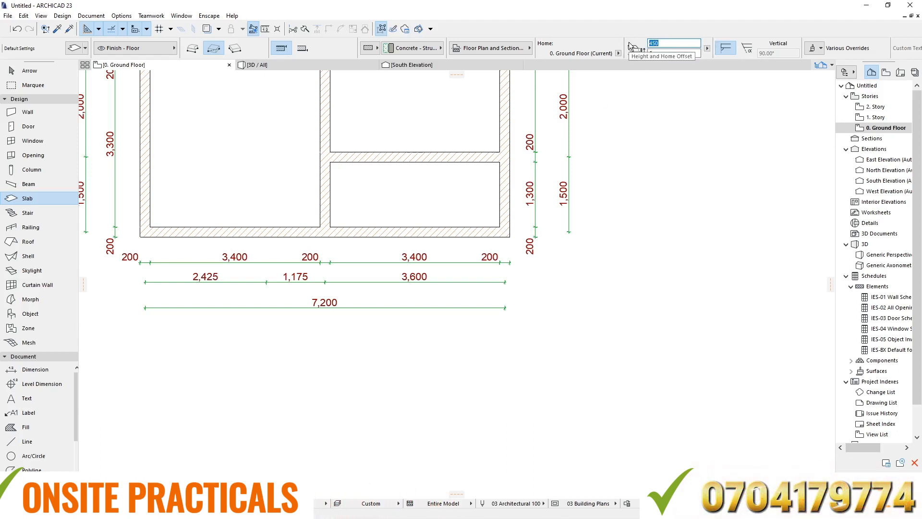
type("300")
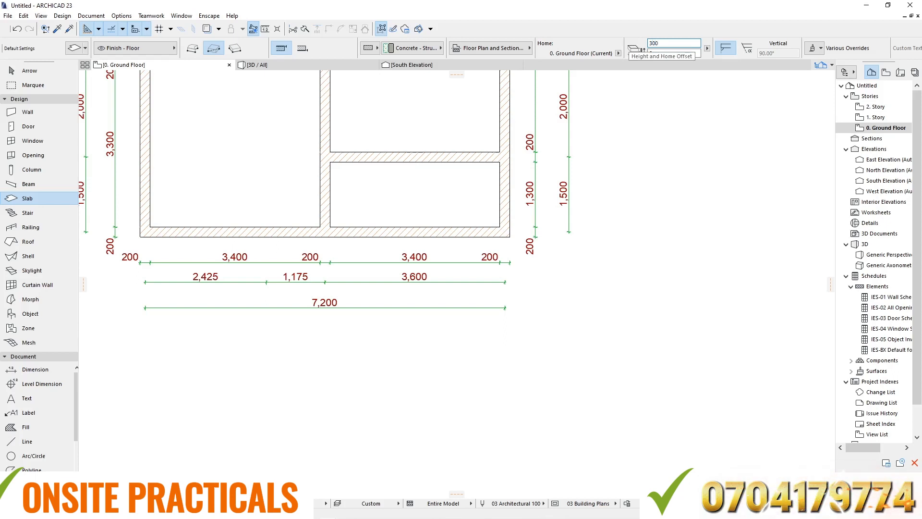
key("Tab")
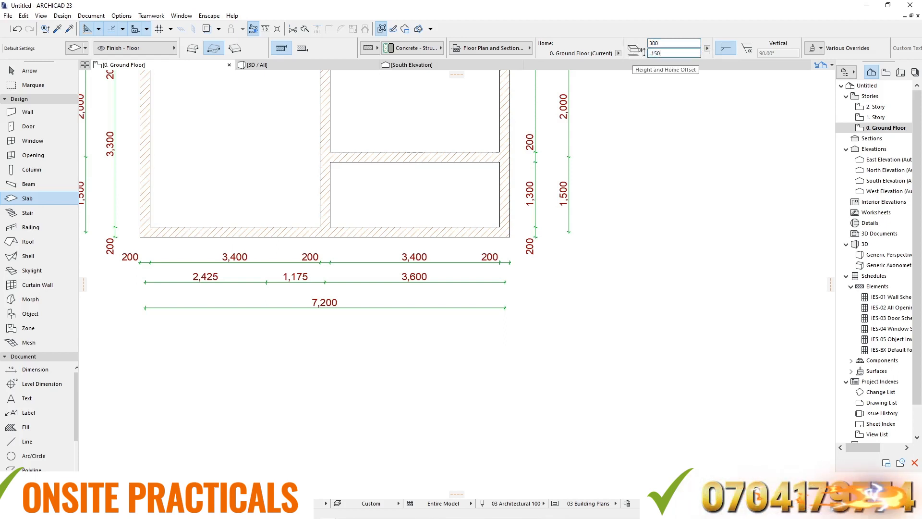
double_click(671, 44)
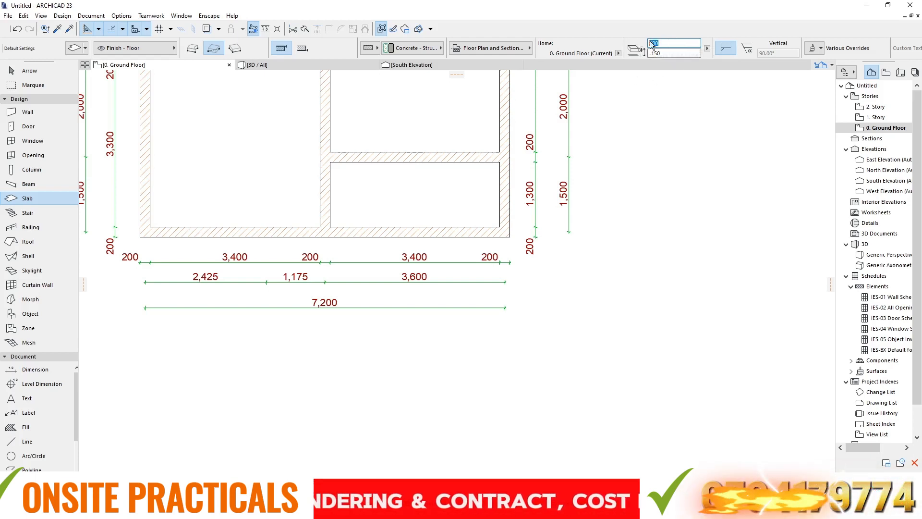
left_click(692, 52)
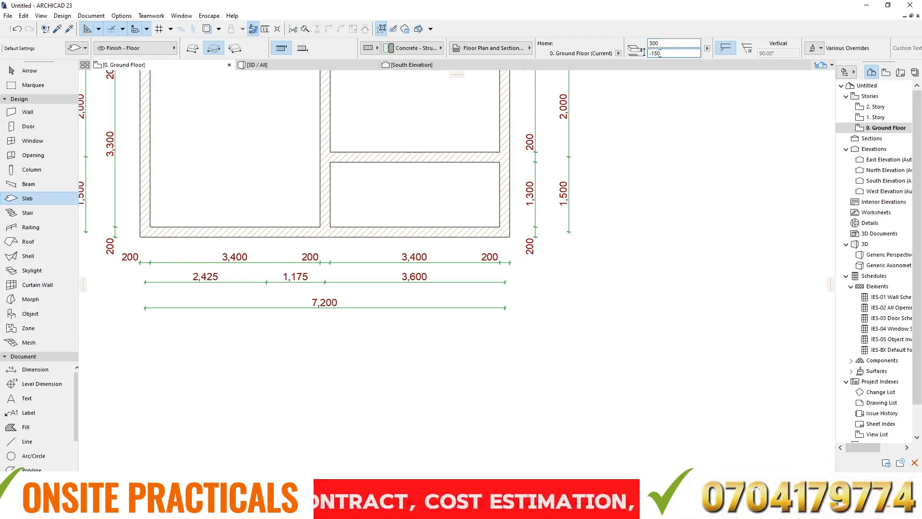
double_click(660, 54)
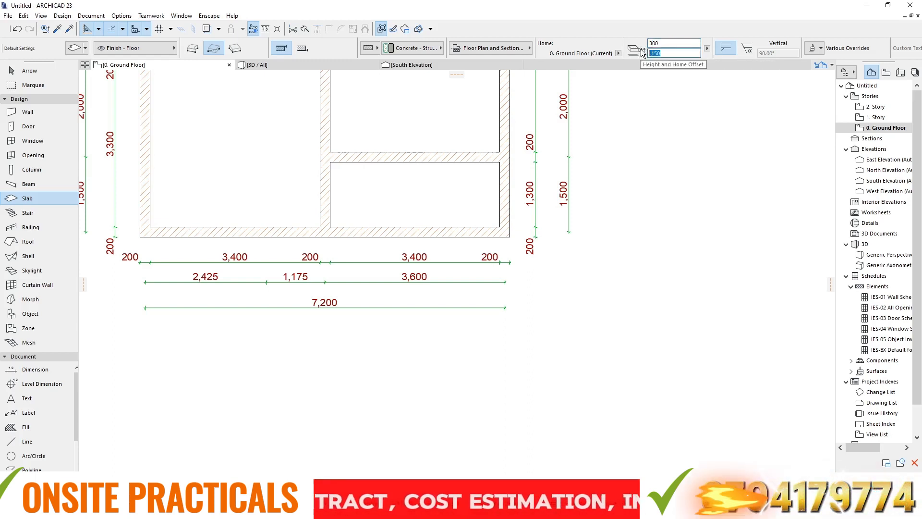
left_click(668, 54)
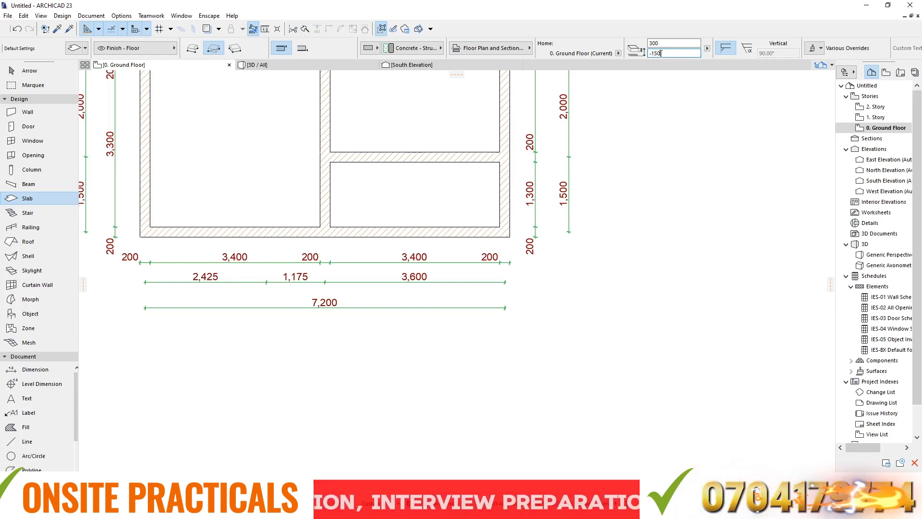
double_click(663, 53)
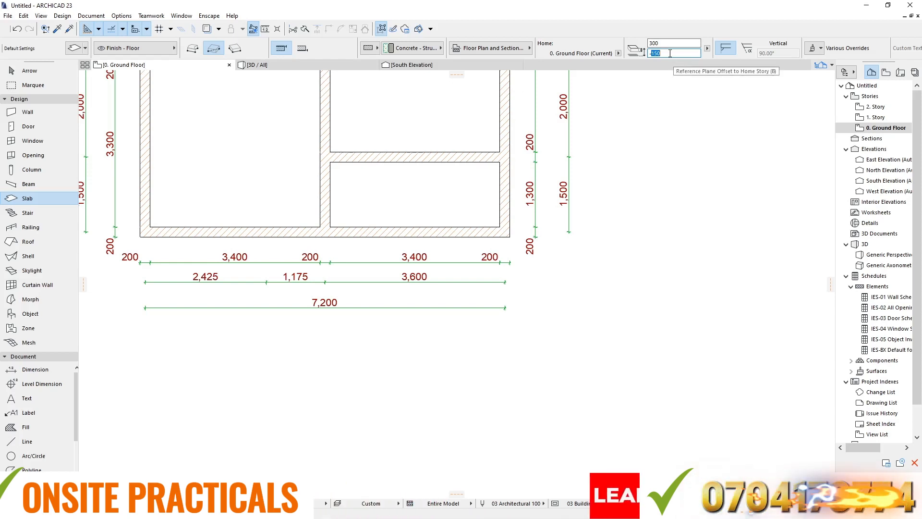
- Draw a rectangular slab from the south-east room's inner north-west corner to the building's outer south-east corner
scroll(478, 183, "down", 3)
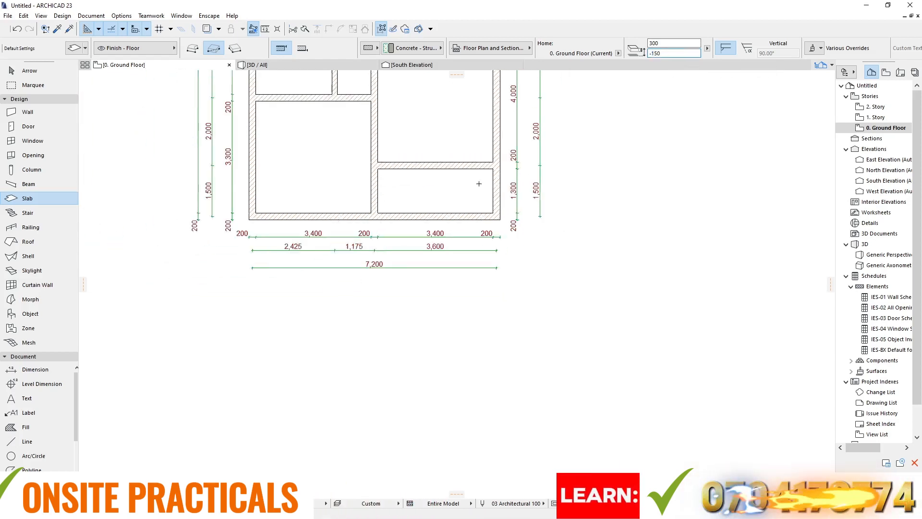
scroll(469, 174, "up", 5)
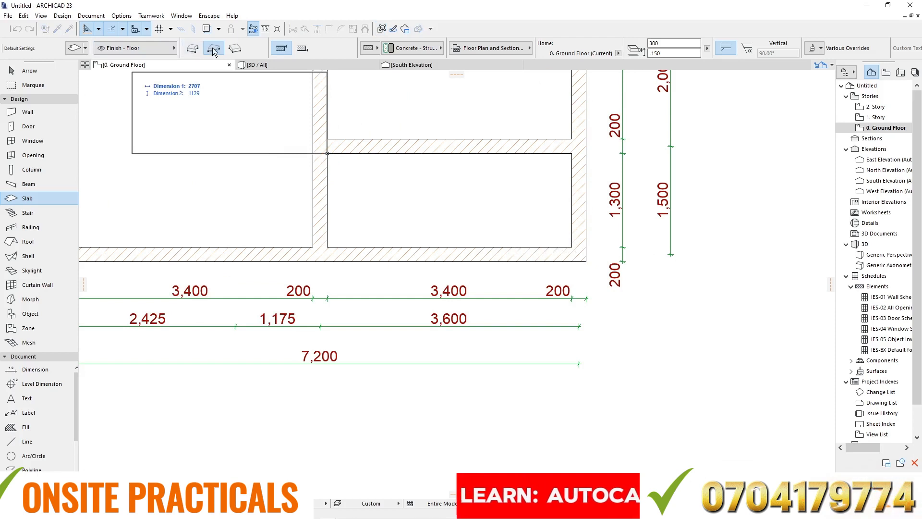
left_click(587, 261)
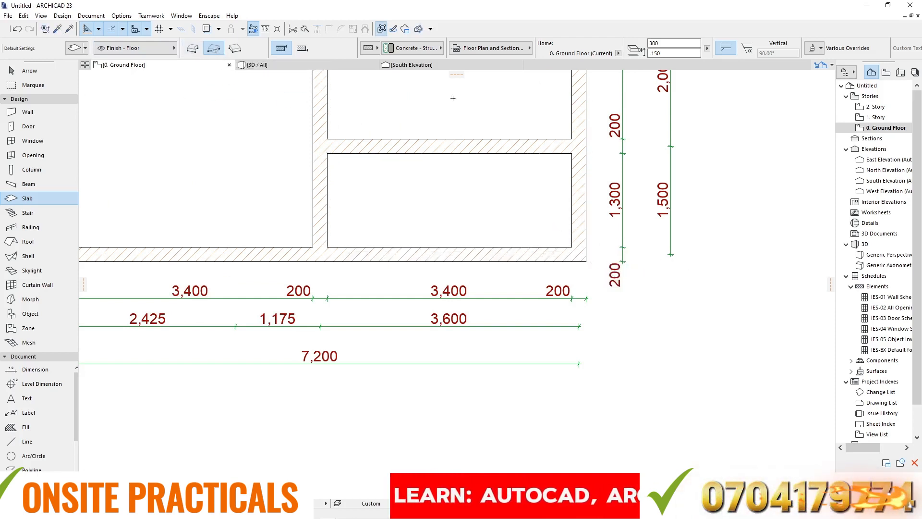
- Inspect the lowered slab under the south-east room in the 3D view, including its junction with the main slab
left_click(289, 64)
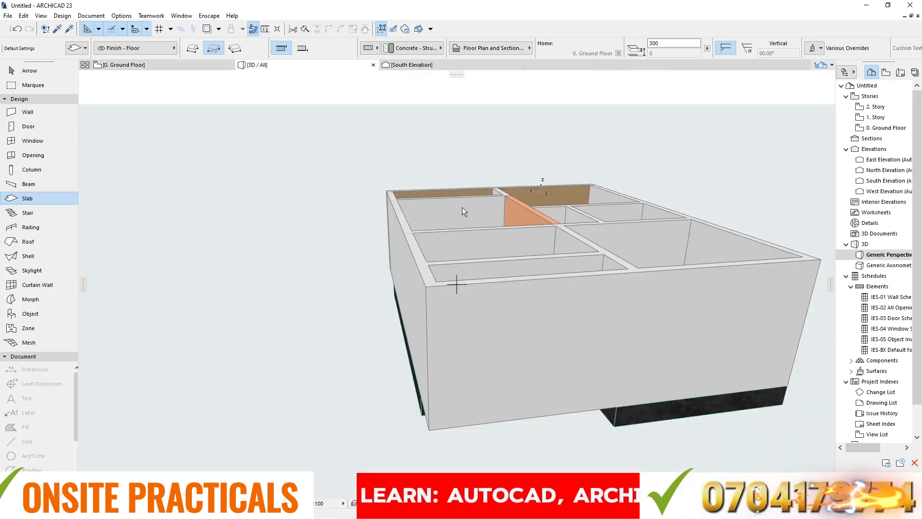
middle_click_drag(449, 204, 521, 271, "shift")
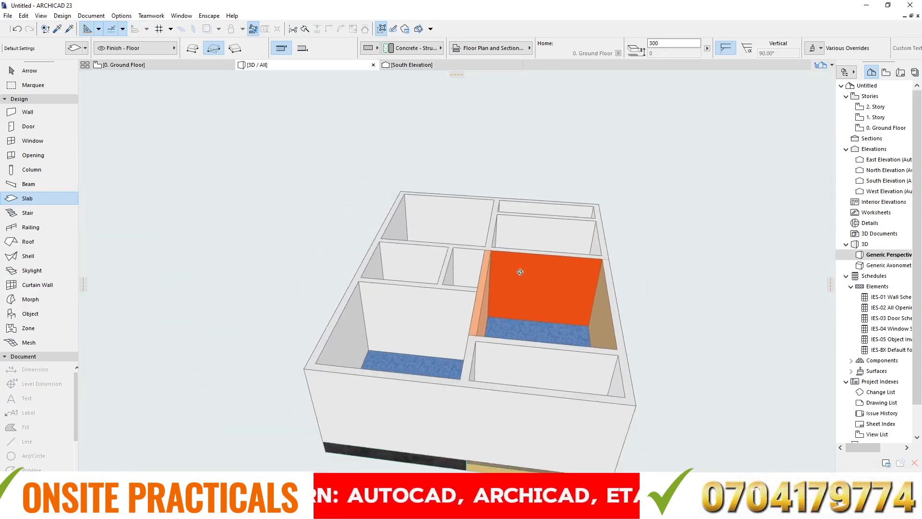
scroll(520, 271, "down", 3)
middle_click_drag(539, 322, 510, 415, "shift")
scroll(504, 410, "up", 5)
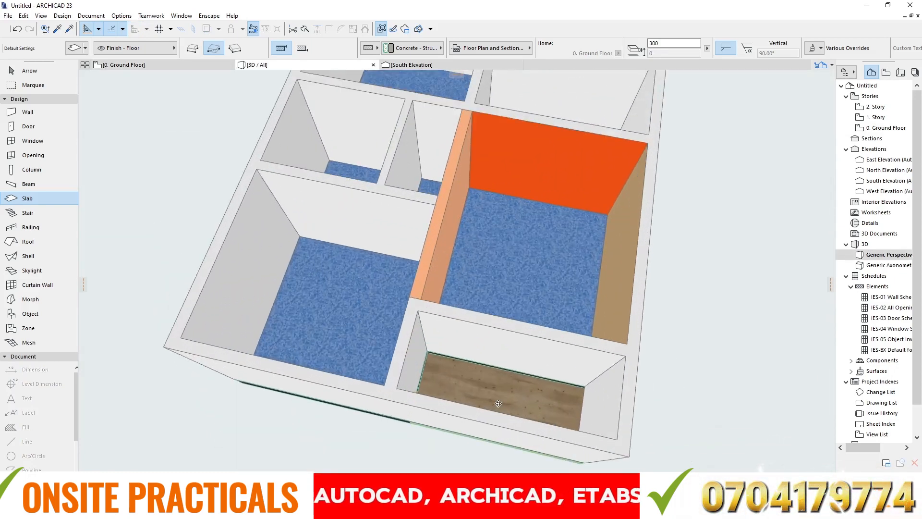
scroll(499, 403, "up", 10)
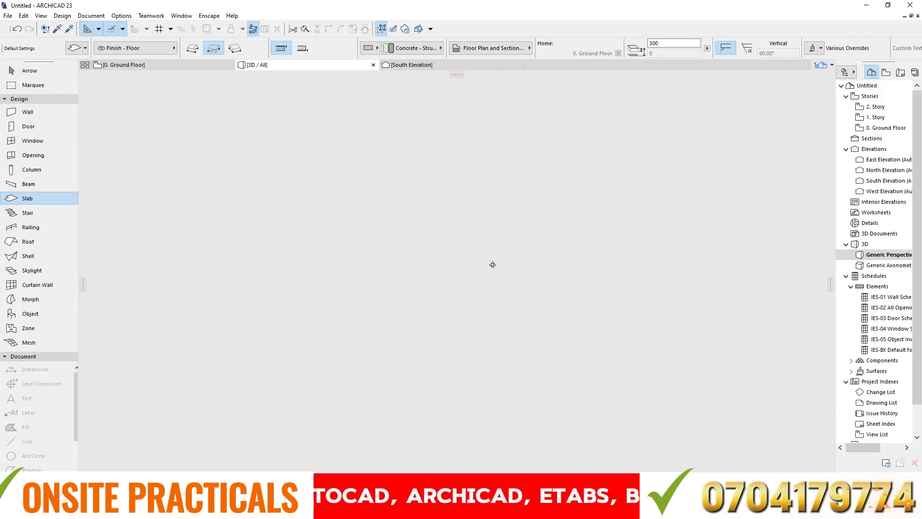
middle_click_drag(493, 248, 441, 233, "shift")
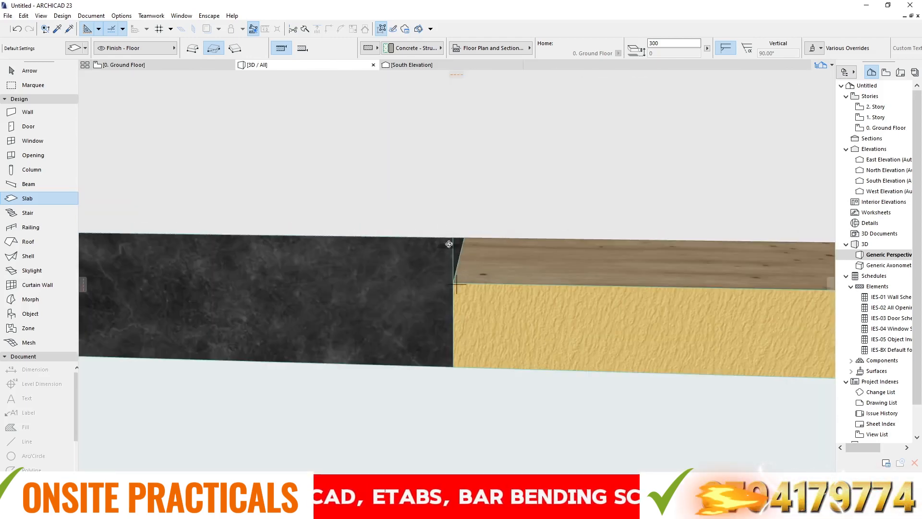
middle_click_drag(475, 197, 475, 260, "shift")
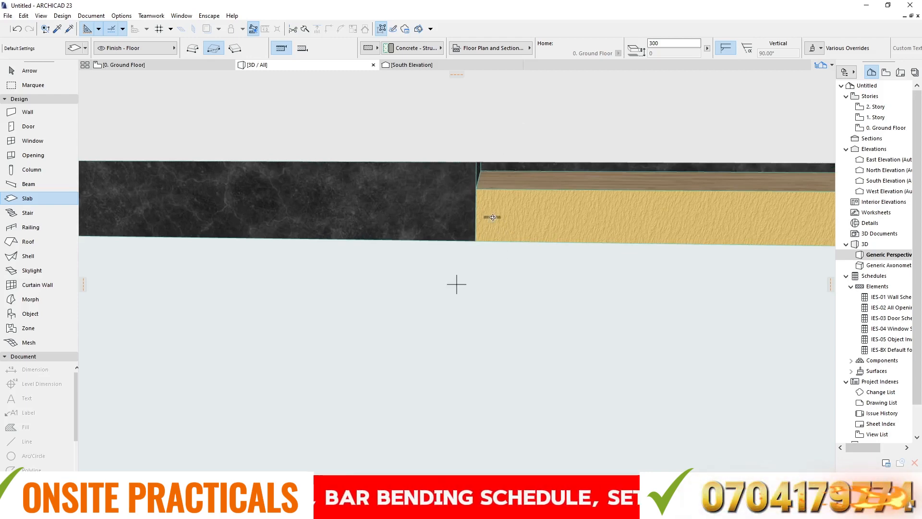
- Select the lowered slab and the main slab in turn to compare their thickness and reference plane offset, and clear the selection
key("Escape")
key("Escape")
left_click(538, 196)
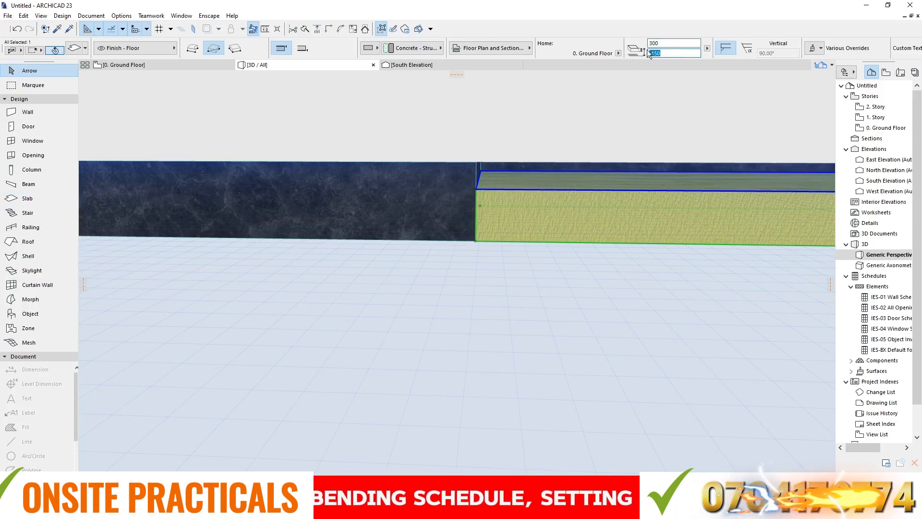
left_click(444, 187)
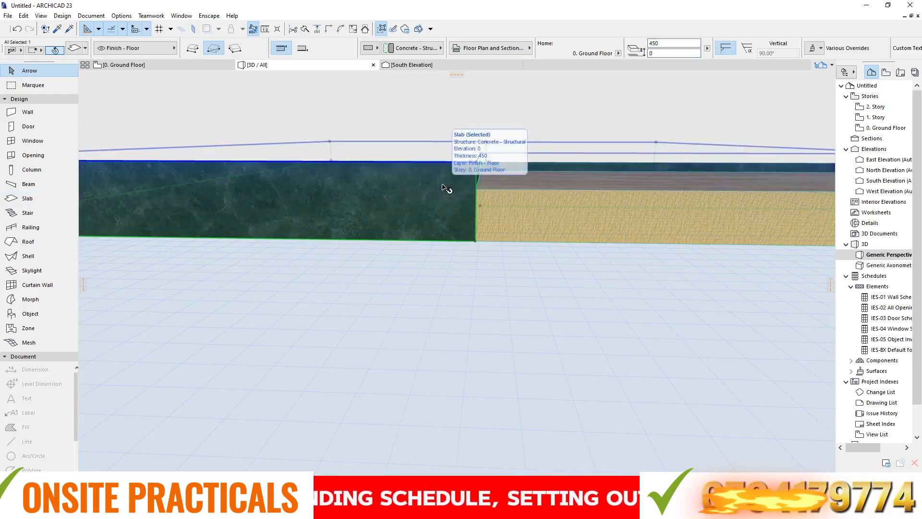
left_click(548, 199)
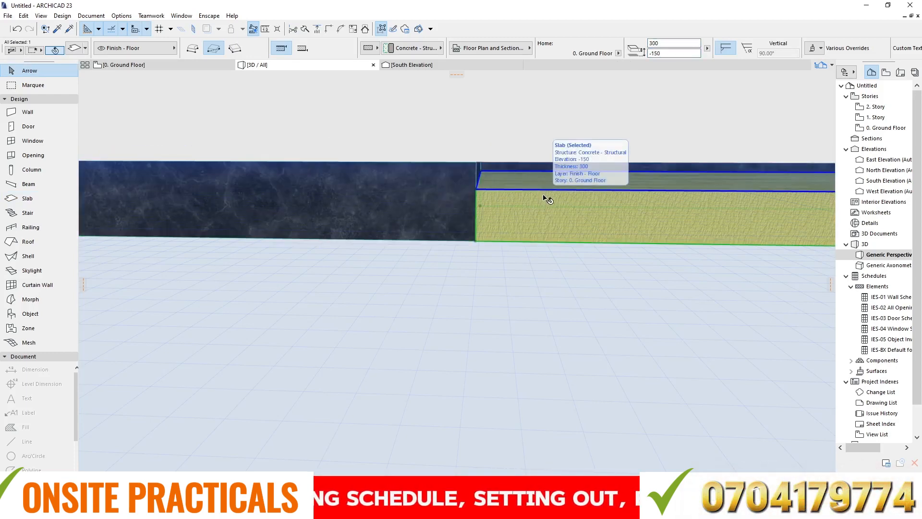
left_click(668, 53)
type("-150")
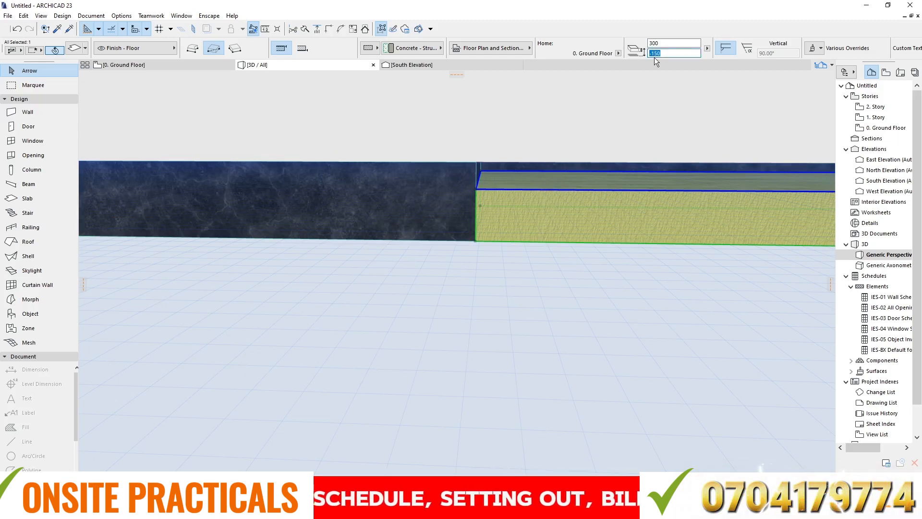
left_click(393, 284)
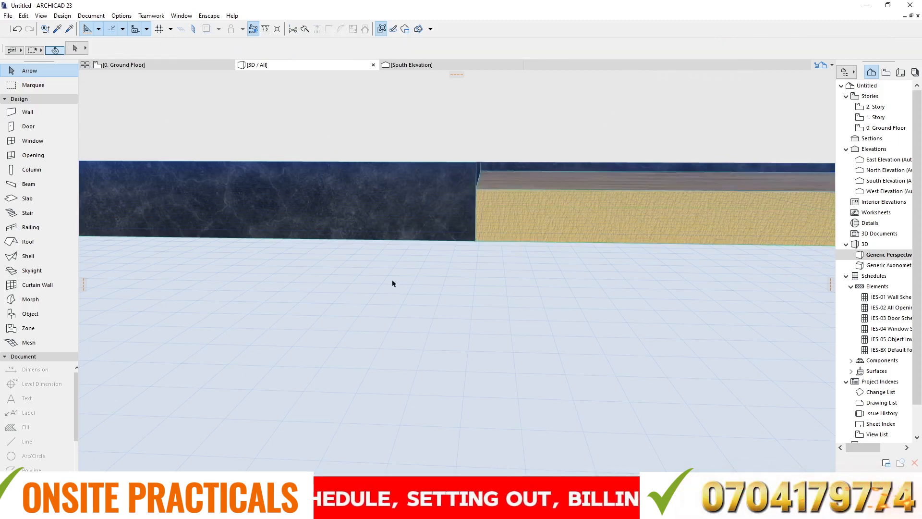
- Measure the vertical drop from the main slab's top edge to the lowered slab's top at their shared corner
left_click(265, 29)
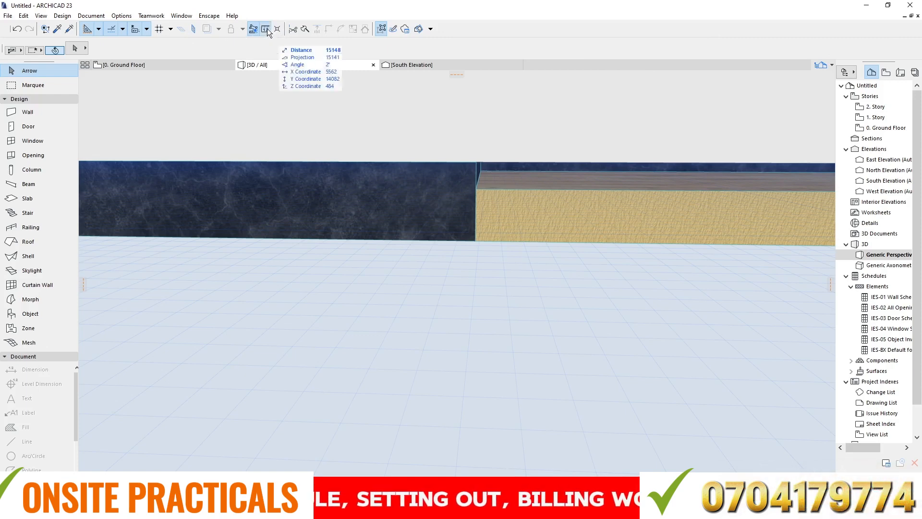
left_click(478, 160)
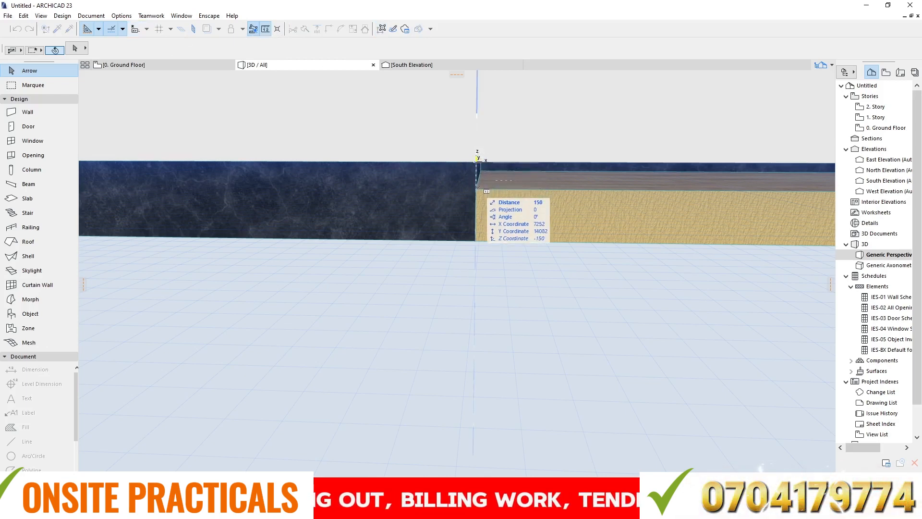
key("Escape")
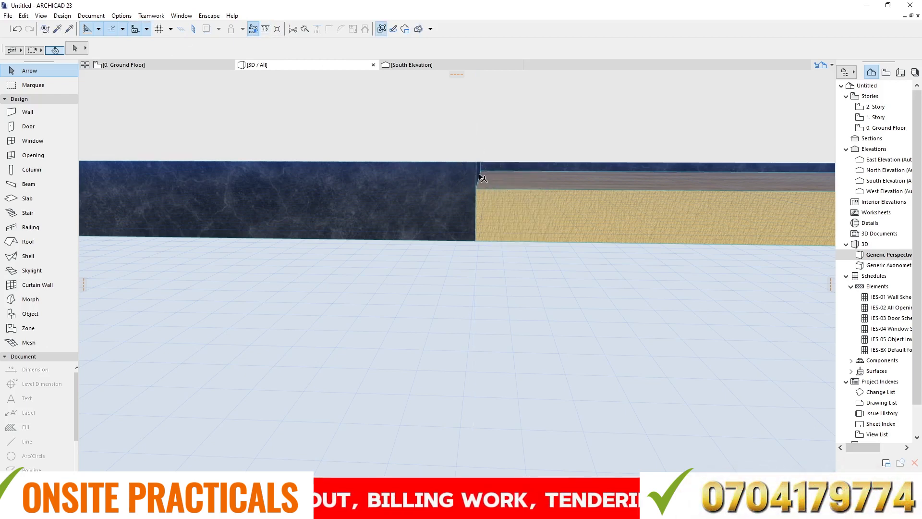
scroll(383, 208, "down", 4)
scroll(382, 208, "down", 2)
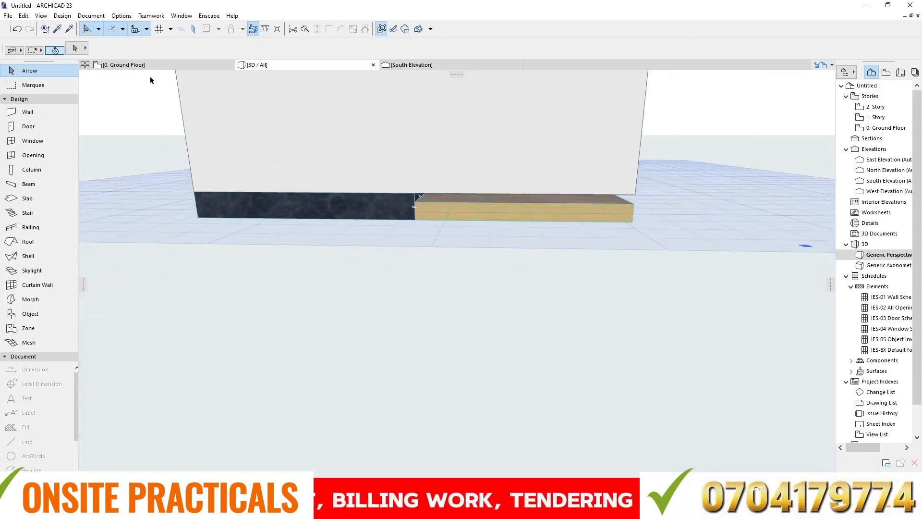
- On the ground floor plan, split the south exterior wall at the central wall's centreline, keeping the east segment selected
left_click(139, 65)
scroll(416, 257, "down", 2)
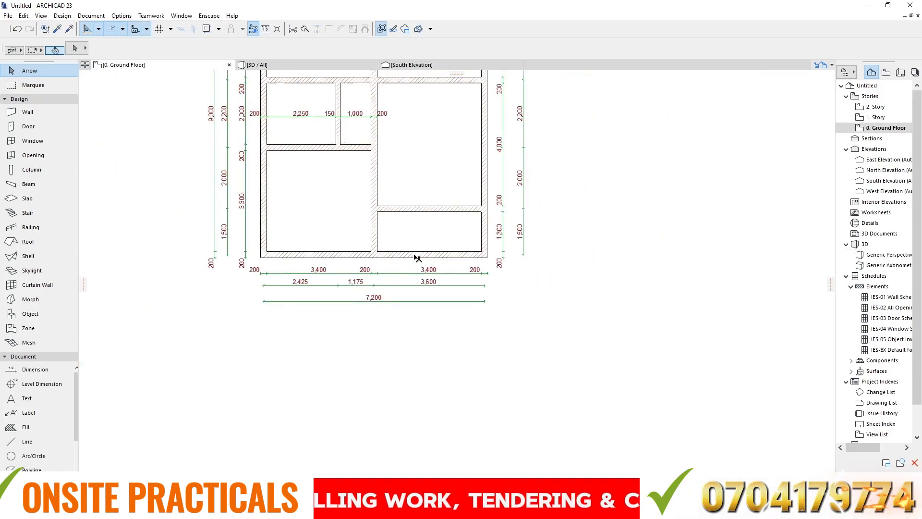
scroll(416, 258, "up", 3)
left_click(417, 255)
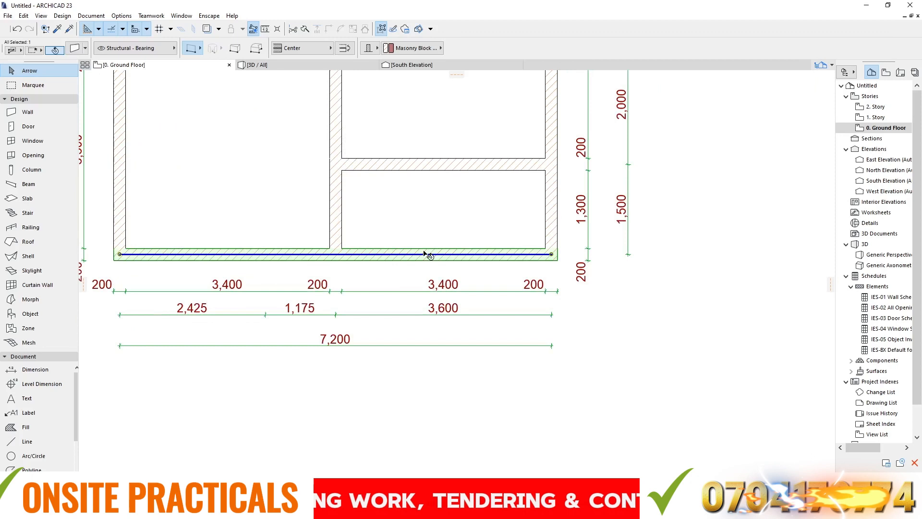
left_click(306, 29)
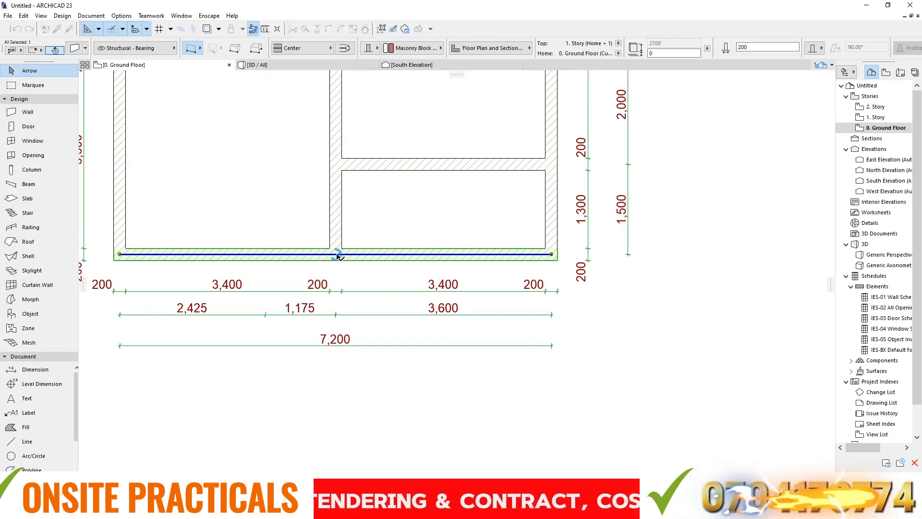
left_click(335, 254)
left_click(363, 220)
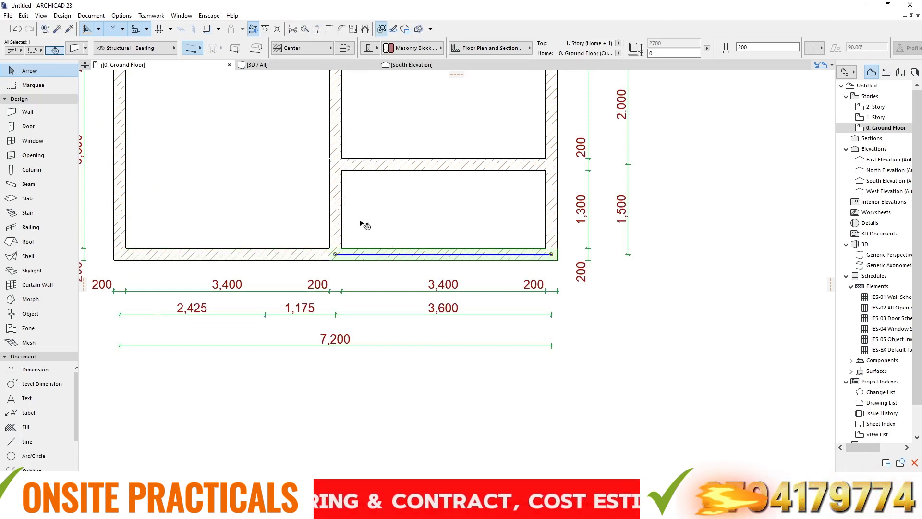
- Delete the south wall's east segment and stretch the east exterior wall's south end to the lowered slab's outer edge
key("Delete")
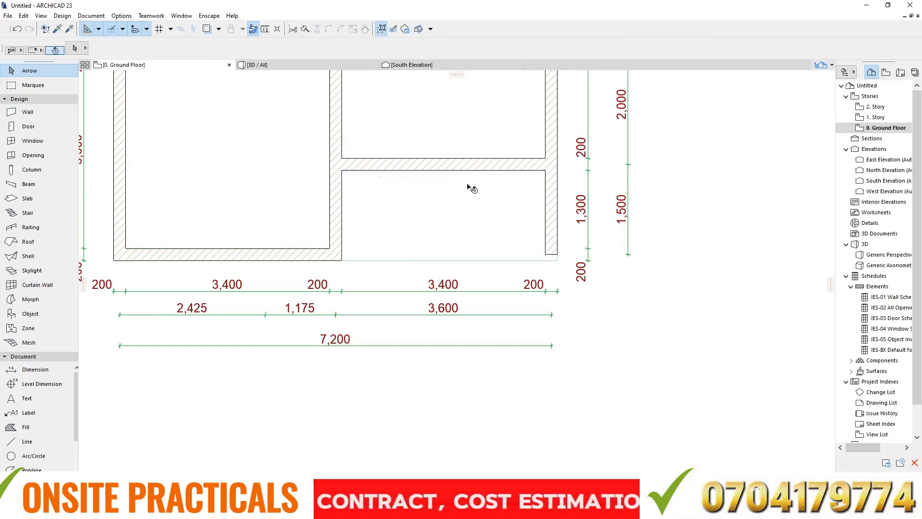
left_click(550, 246)
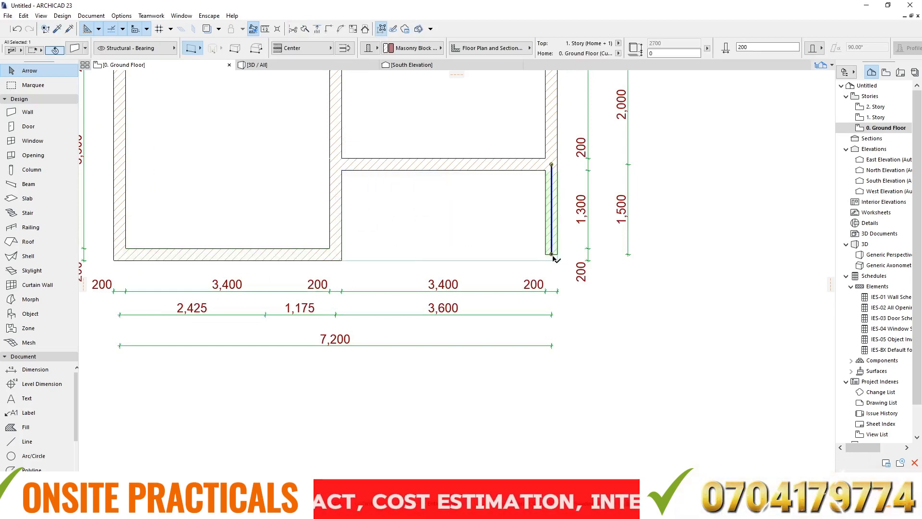
left_click(551, 254)
left_click(552, 260)
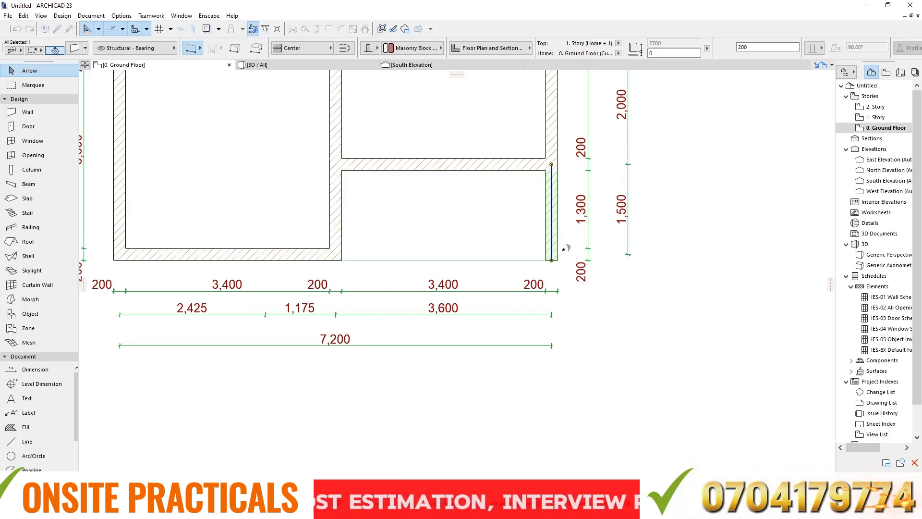
- Inspect the opened south-east room in the 3D view, including the exposed lowered slab and its step from the main slab
left_click(284, 65)
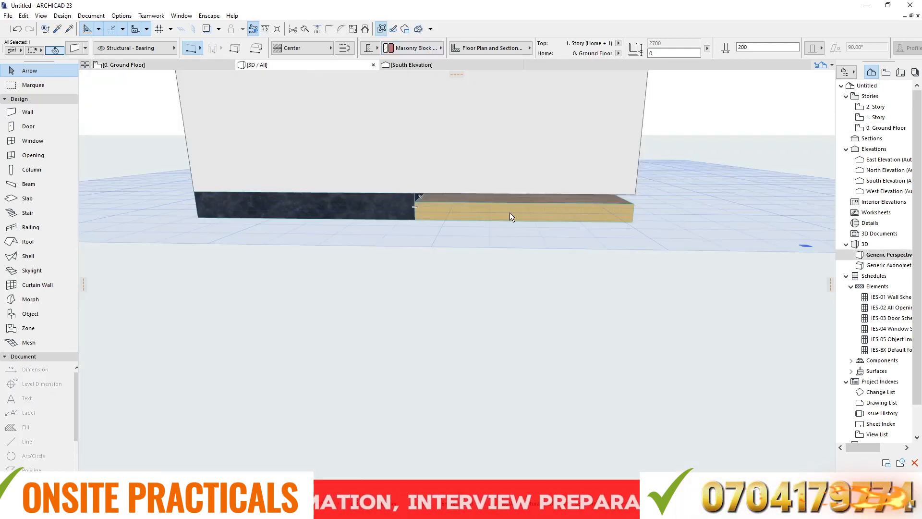
key("Delete")
middle_click_drag(488, 183, 478, 250)
scroll(477, 249, "down", 4)
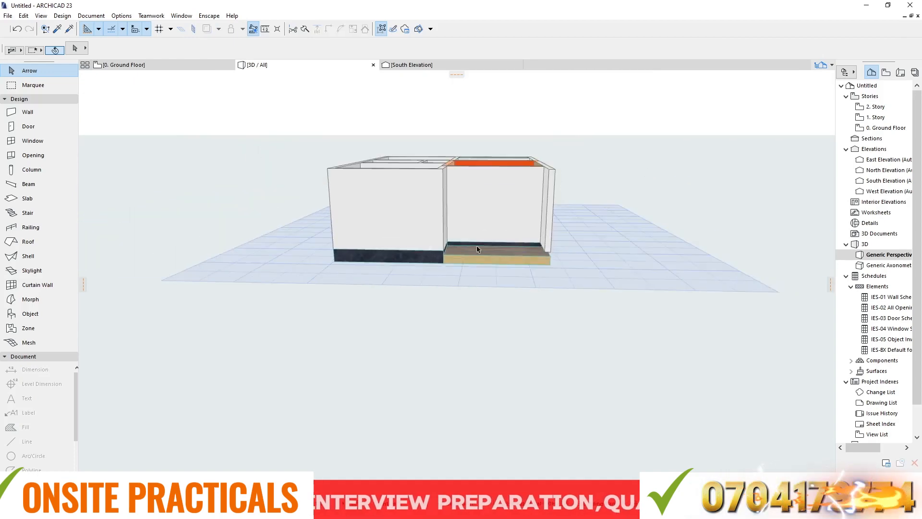
scroll(474, 248, "up", 4)
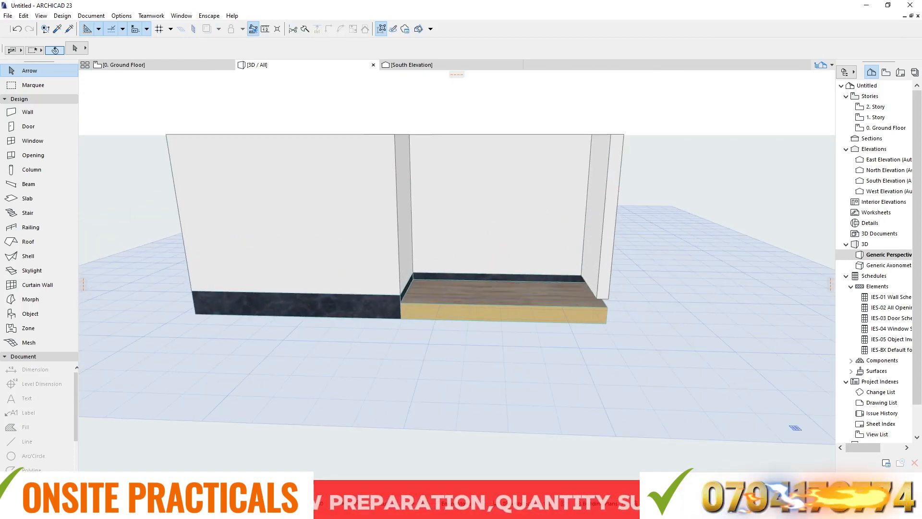
middle_click_drag(621, 286, 542, 314, "shift")
scroll(461, 300, "up", 6)
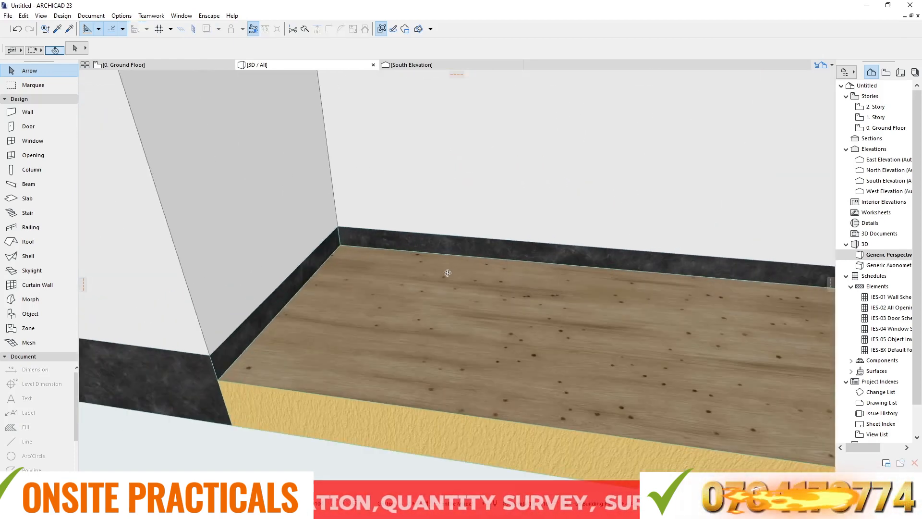
mouse_move(451, 253)
middle_mouse_down("shift")
mouse_move(455, 232)
mouse_move(456, 253)
middle_mouse_up("shift")
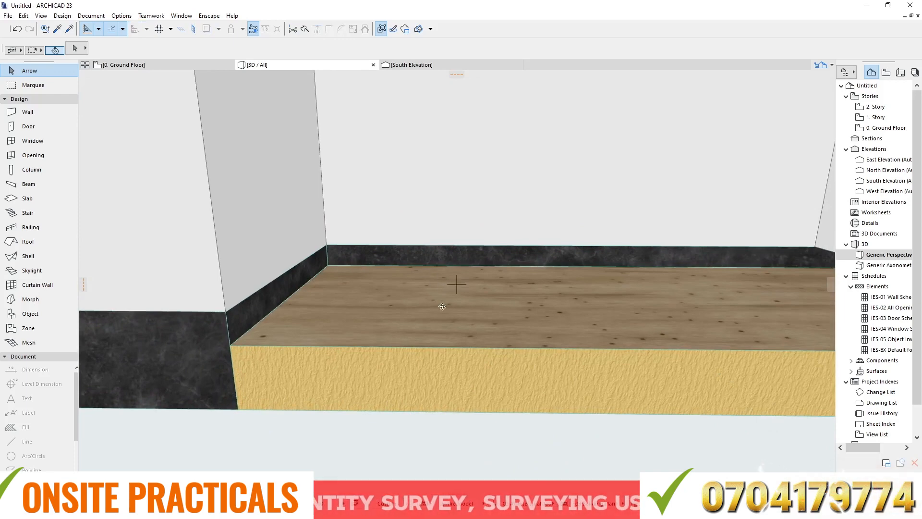
scroll(428, 217, "down", 10)
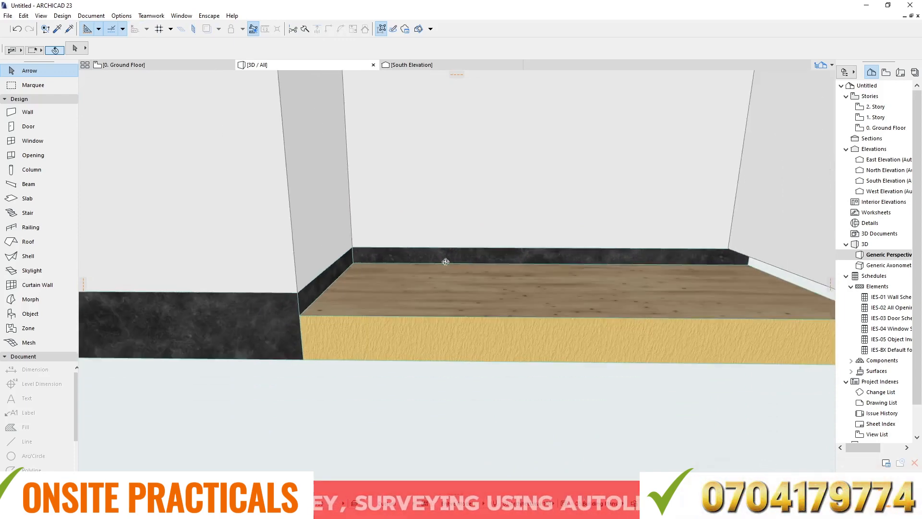
- On the ground floor plan, split the north exterior wall at the central wall's centreline and delete its east segment
left_click(124, 65)
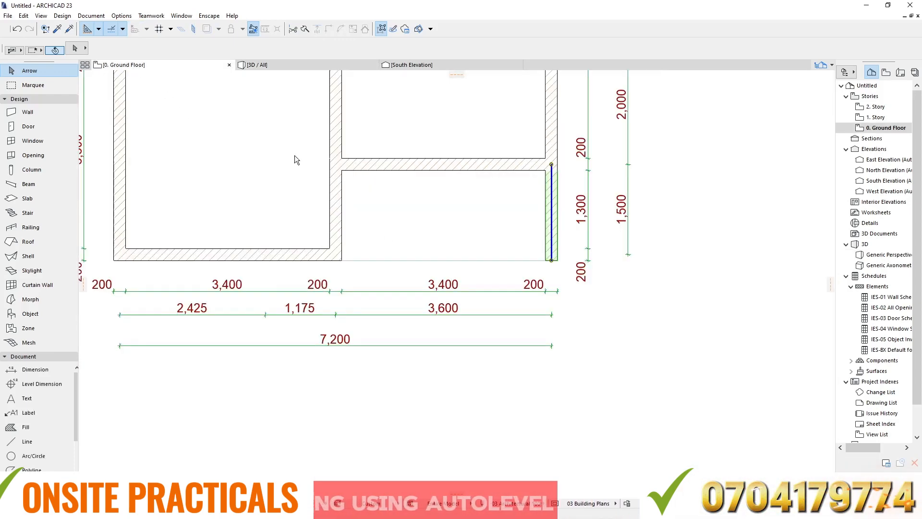
scroll(368, 255, "down", 5)
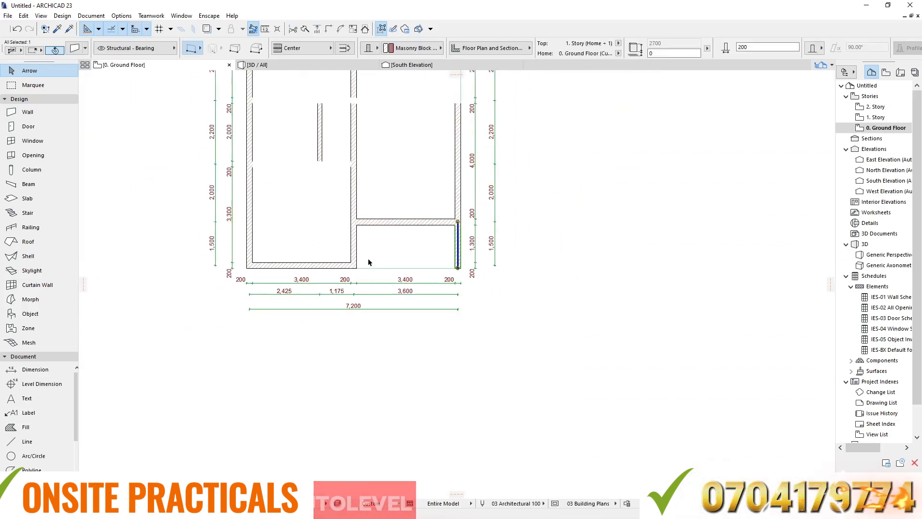
scroll(389, 174, "up", 8)
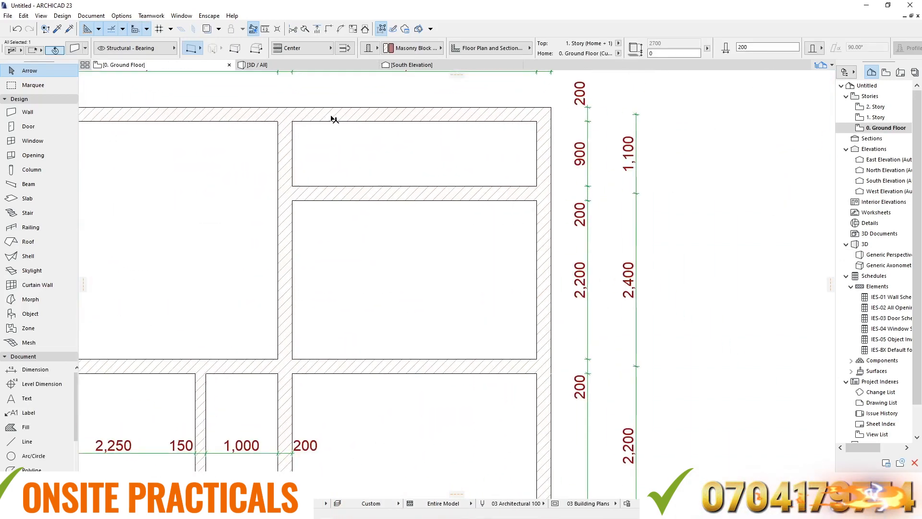
left_click(351, 118)
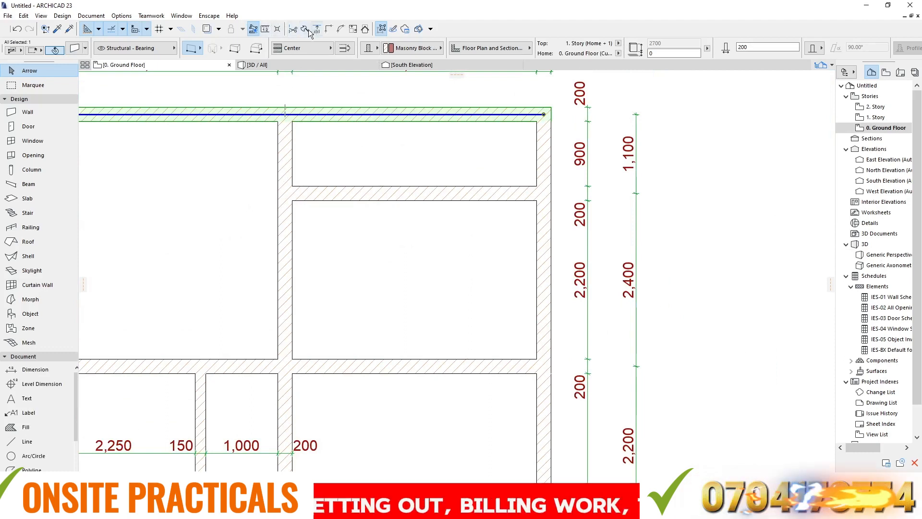
left_click_drag(285, 114, 282, 142)
left_click(322, 135)
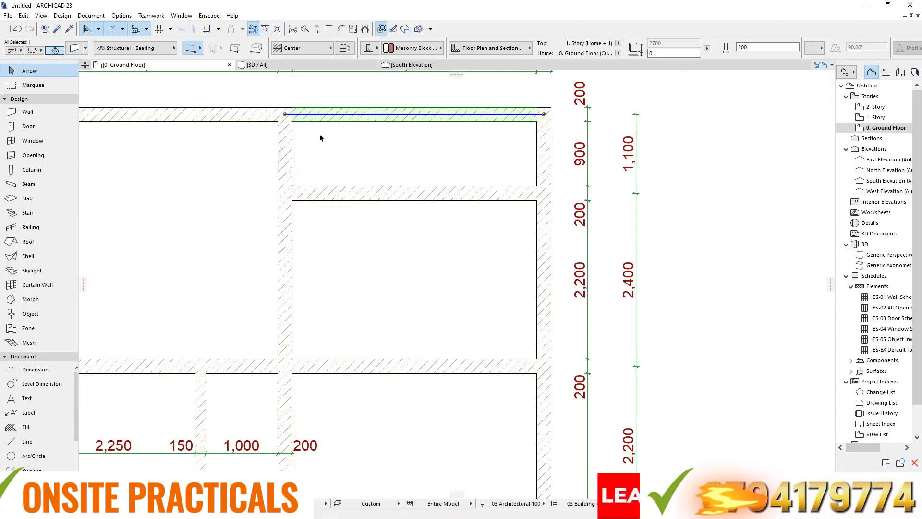
key("Delete")
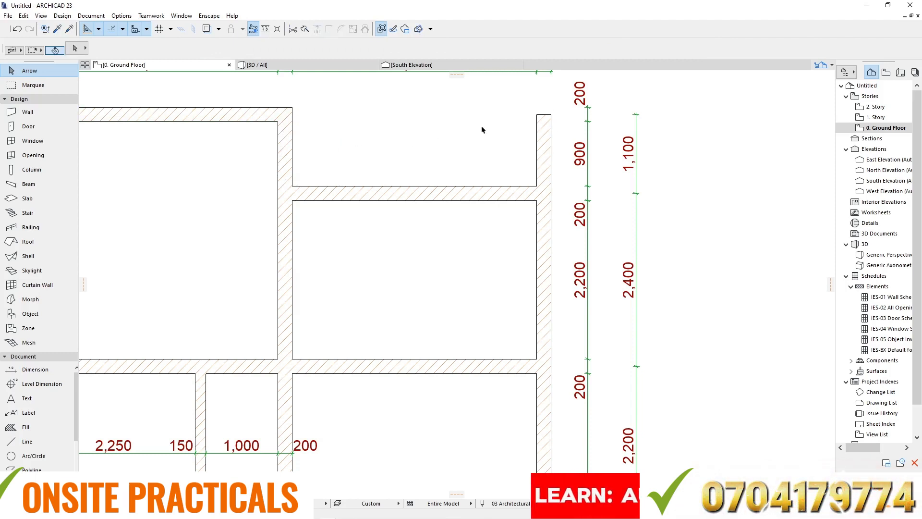
- Draw a 3600 × 1100 rectangular slab across the north-east recess, 300 thick with a reference plane offset of -150
left_click(27, 199)
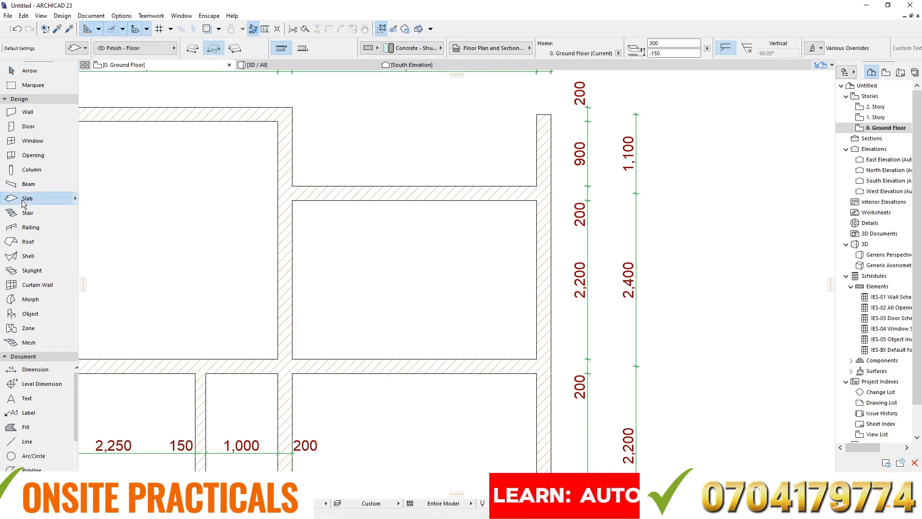
left_click(666, 53)
left_click(659, 43)
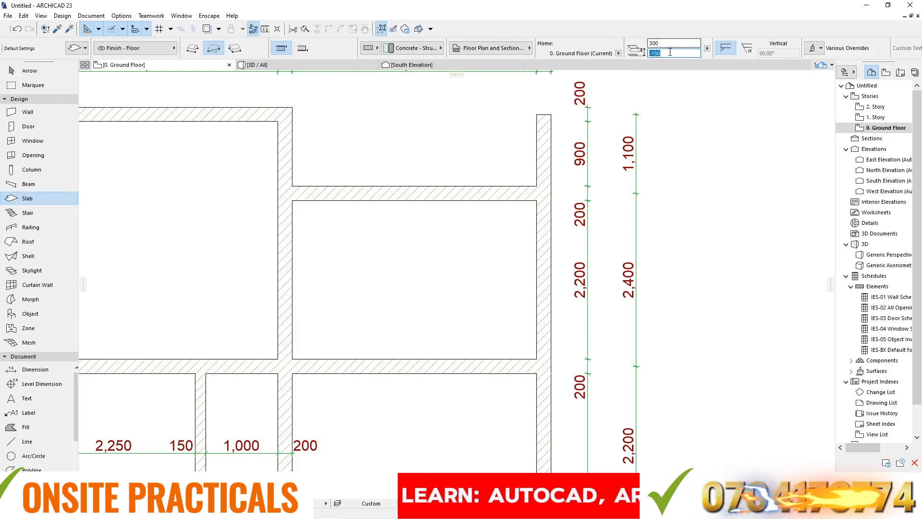
scroll(358, 155, "down", 4)
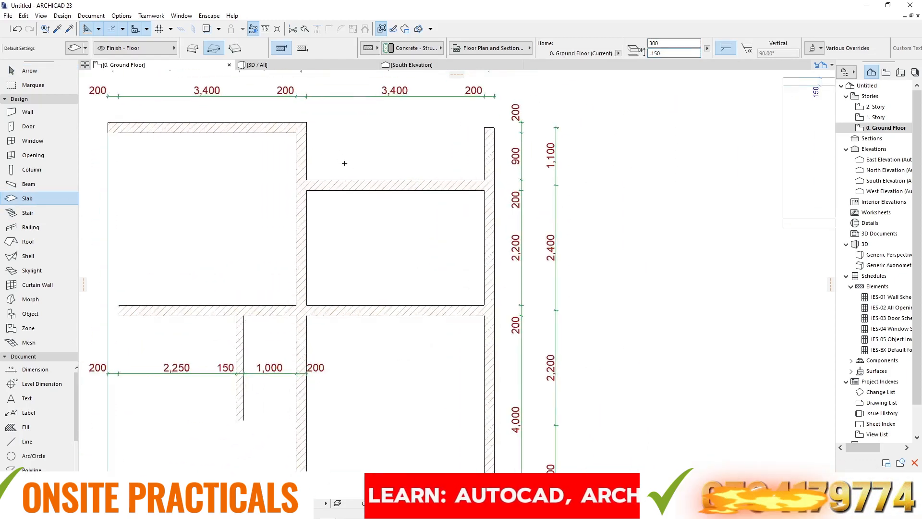
left_click(300, 116)
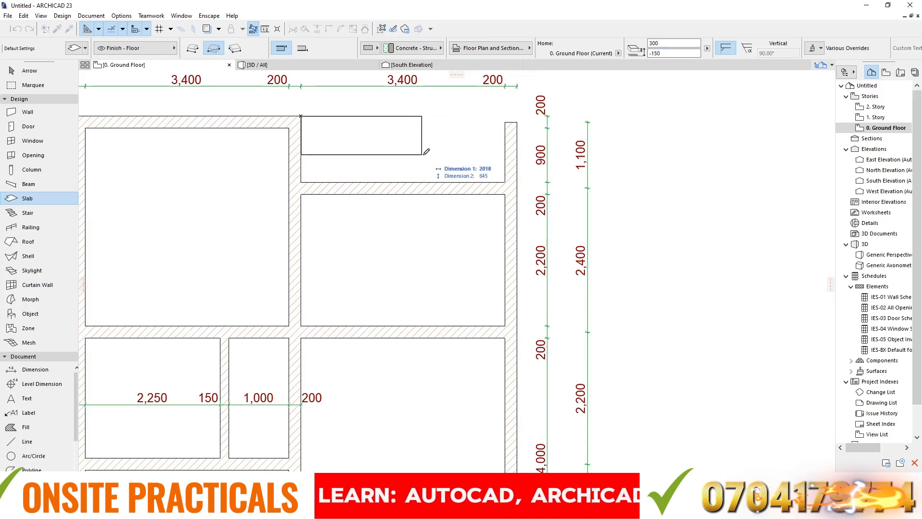
left_click(517, 183)
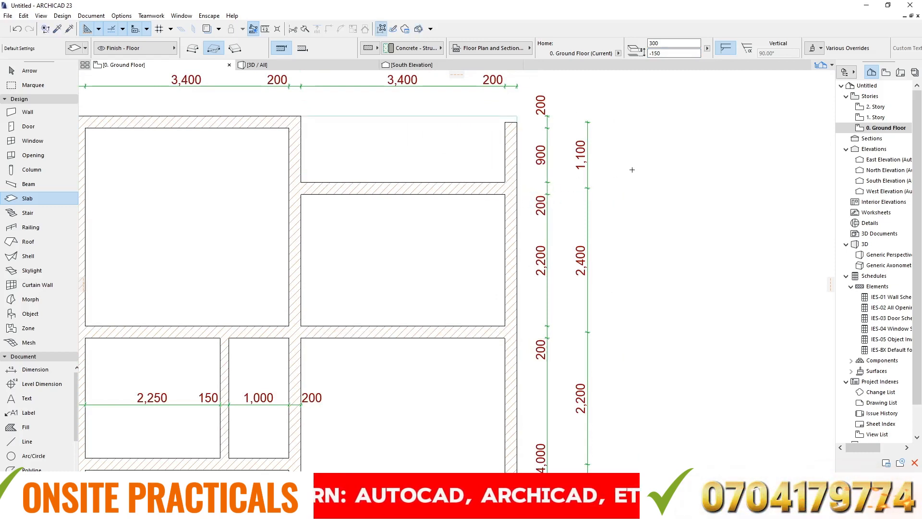
- Stretch the north end of the north-east recess's exterior wall to the new slab's outer edge
key("Escape")
left_click(506, 140)
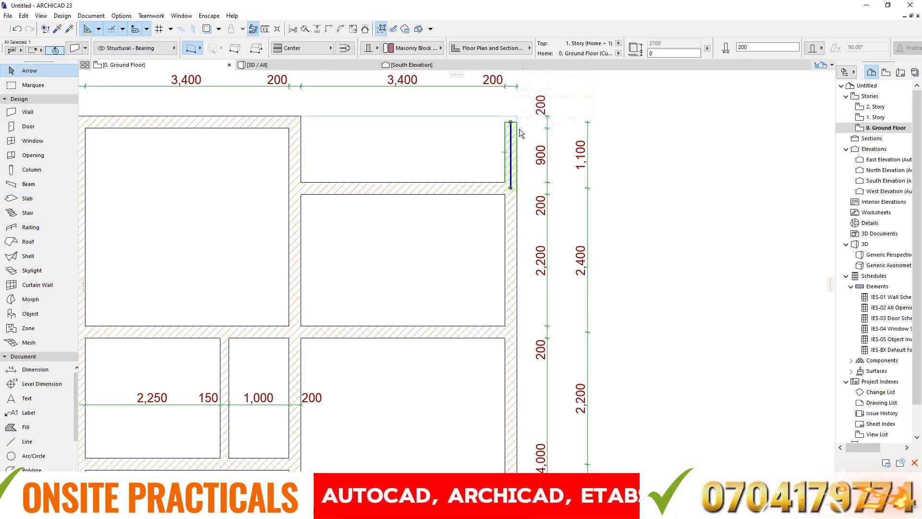
scroll(521, 133, "up", 4)
left_click(500, 119)
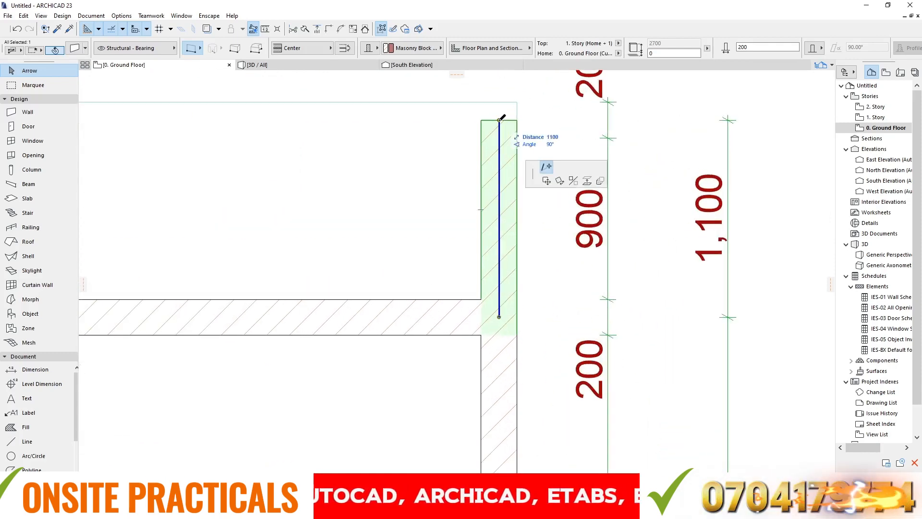
left_click(499, 102)
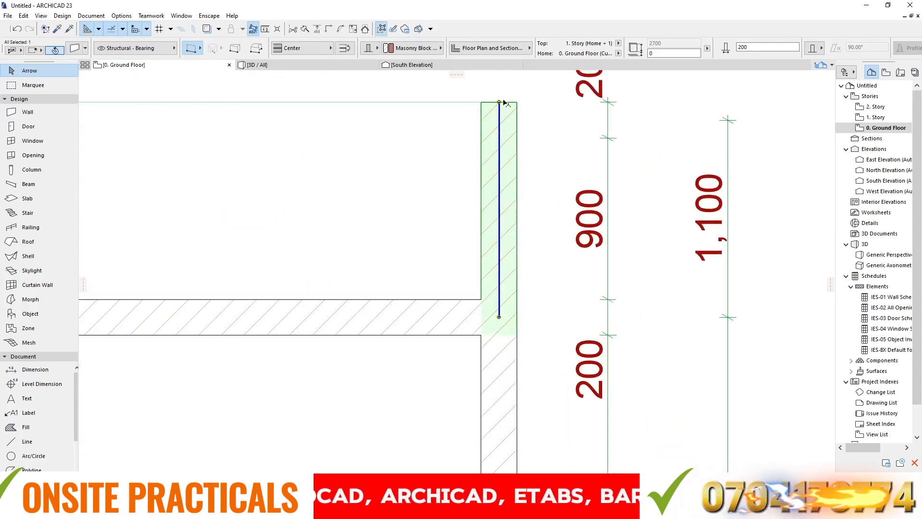
scroll(505, 102, "down", 3)
- Inspect the lowered slabs and the open recesses from the building's corner in the 3D view
left_click(309, 62)
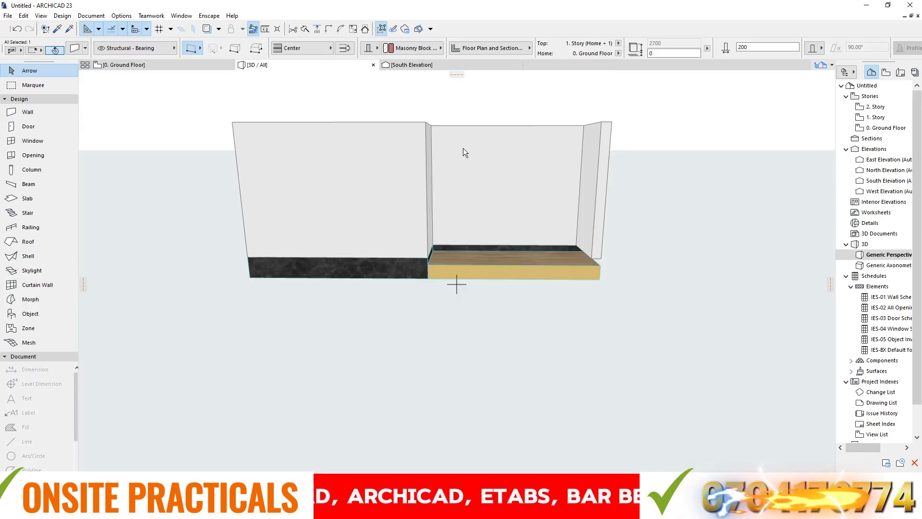
middle_click_drag(463, 153, 397, 235, "shift")
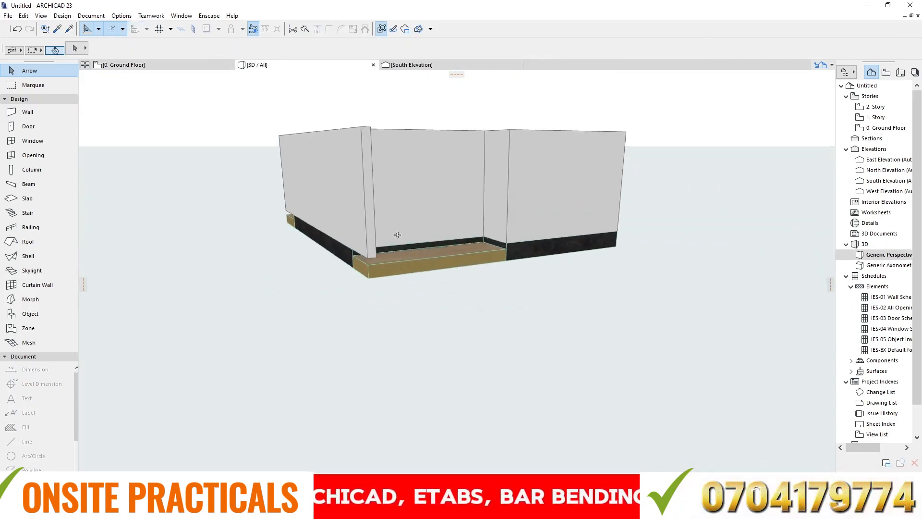
scroll(459, 245, "up", 5)
middle_click_drag(469, 230, 362, 182, "shift")
- Return to the ground floor plan and review the Slab tool's default thickness, offset and surface settings
left_click(135, 64)
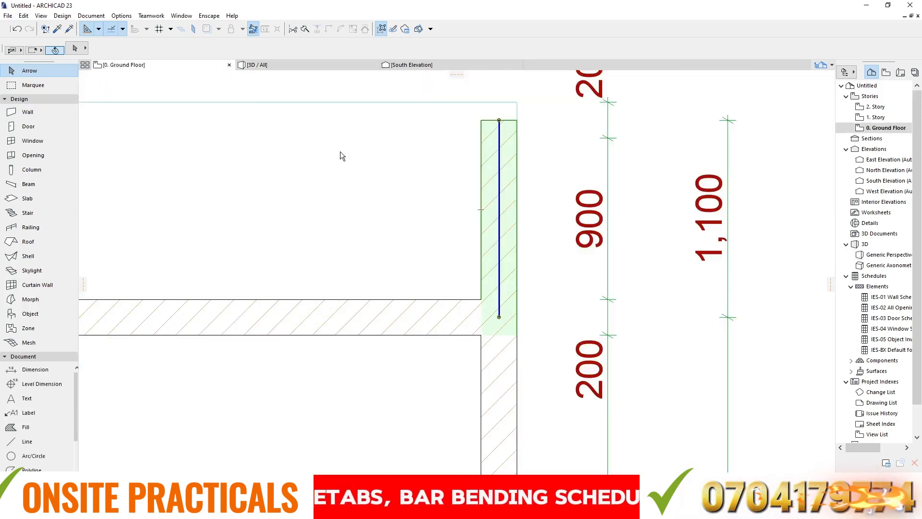
scroll(447, 161, "down", 3)
scroll(445, 154, "down", 6)
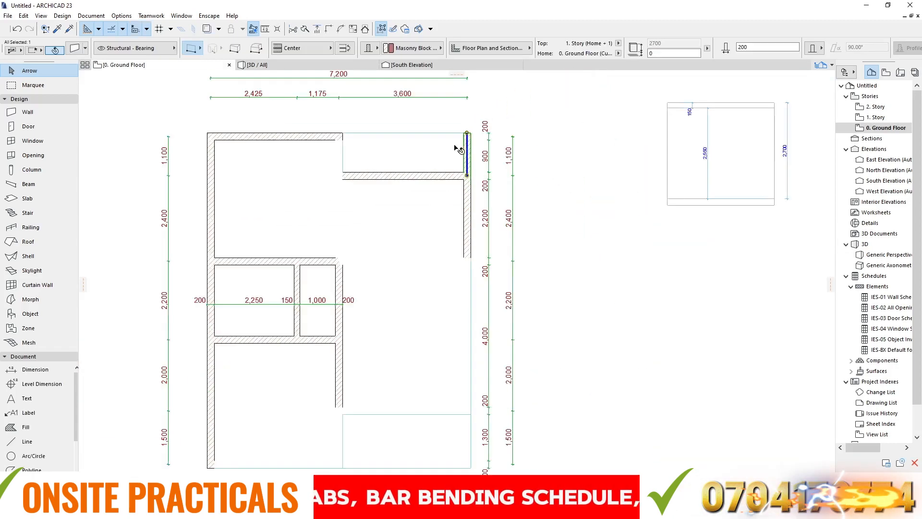
scroll(457, 241, "up", 6)
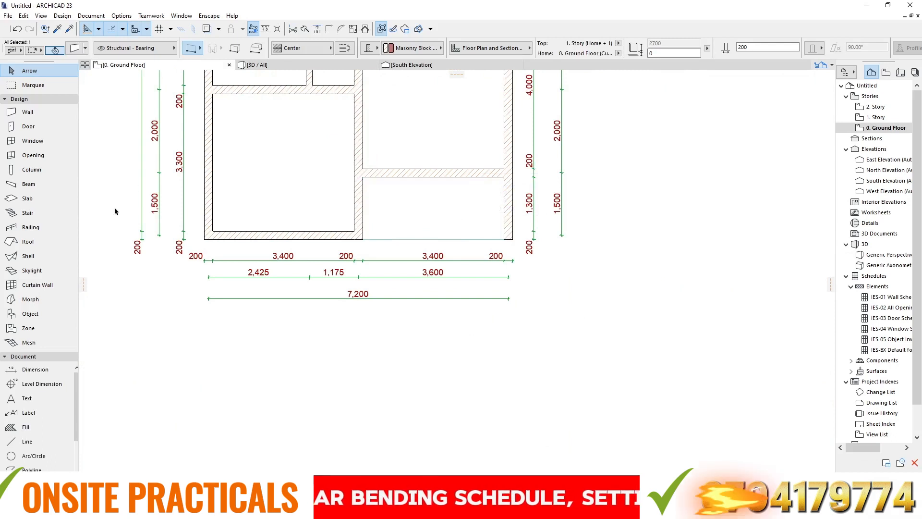
left_click(15, 202)
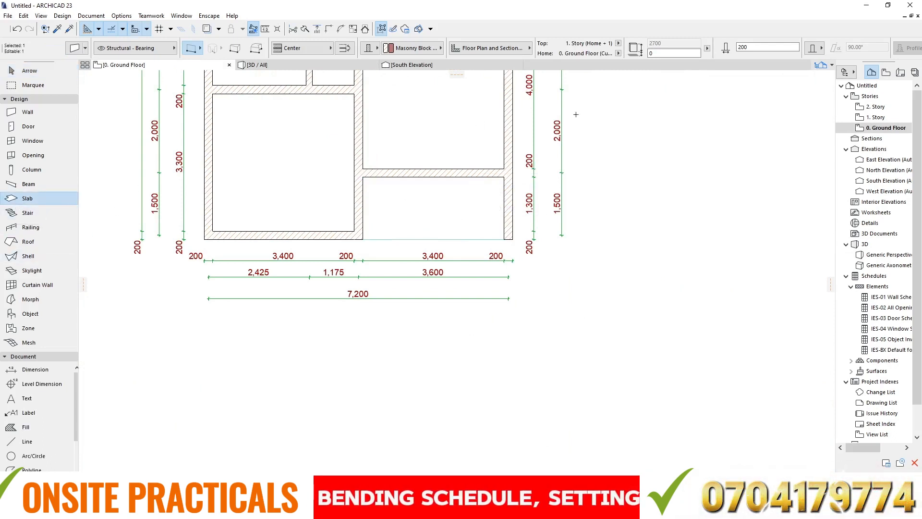
double_click(29, 202)
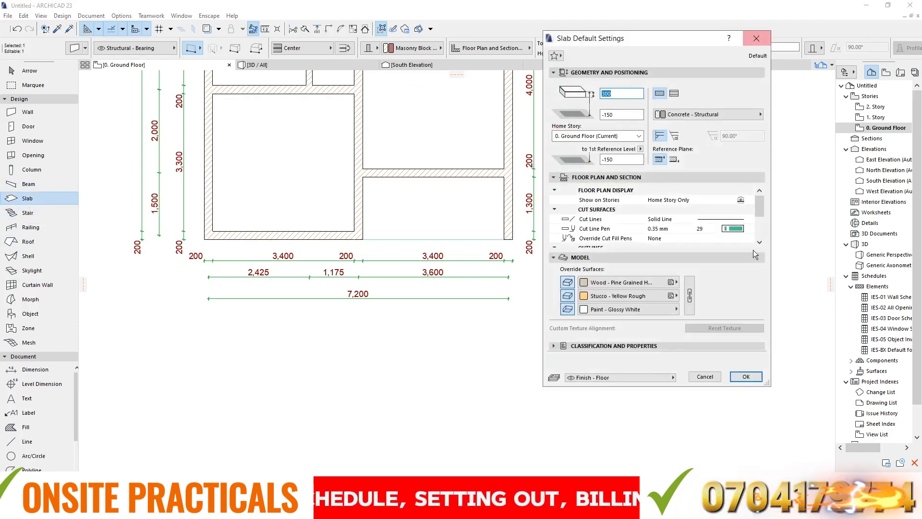
left_click(756, 377)
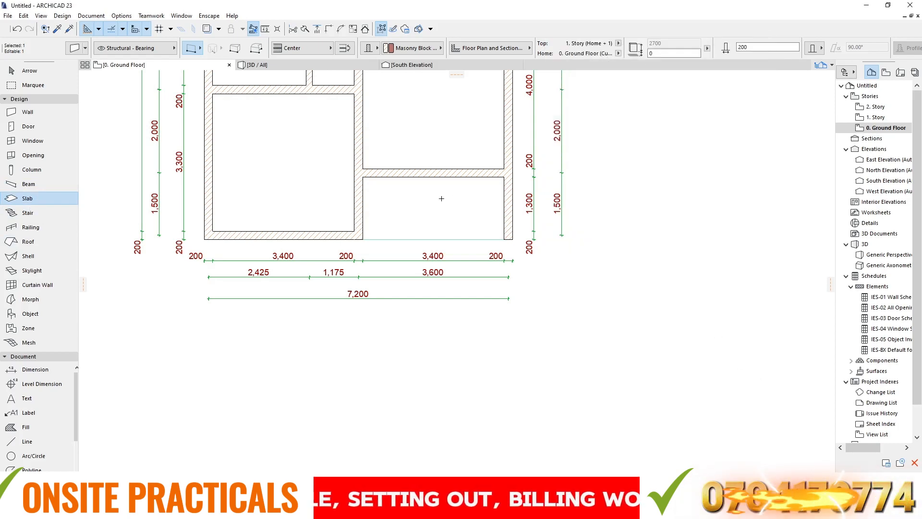
key("Escape")
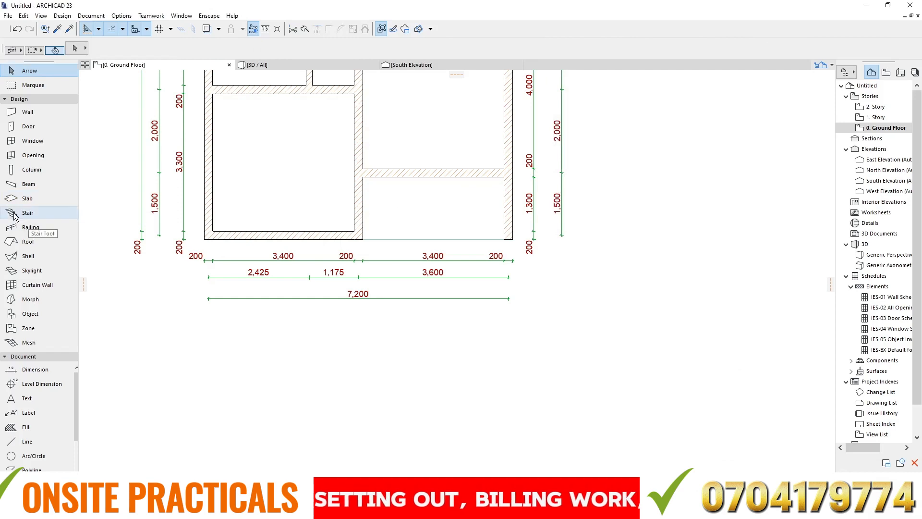
- Set the Slab tool's default thickness to 150 and its reference plane offset to -300
left_click(28, 200)
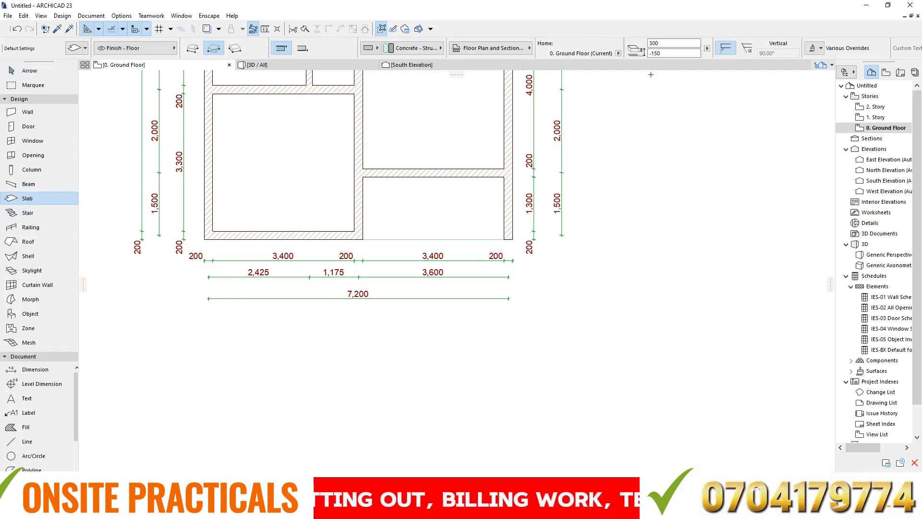
scroll(393, 231, "up", 5)
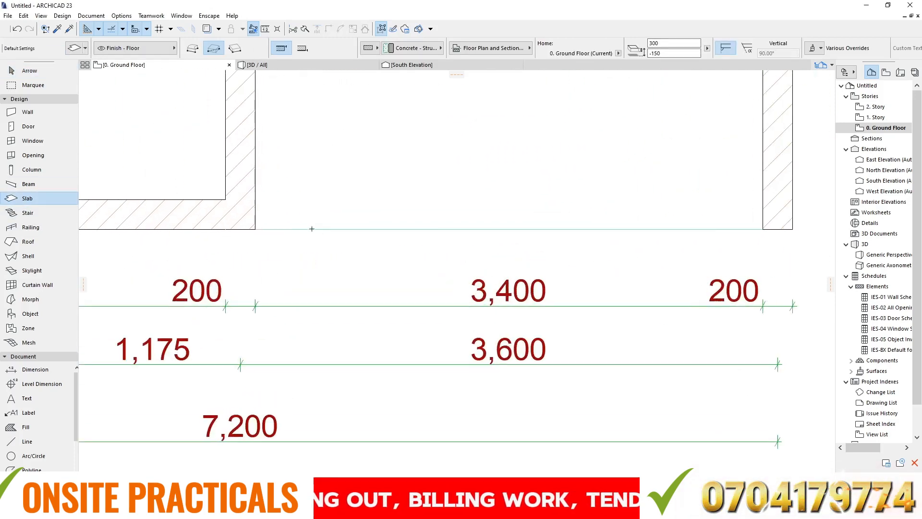
scroll(262, 229, "down", 3)
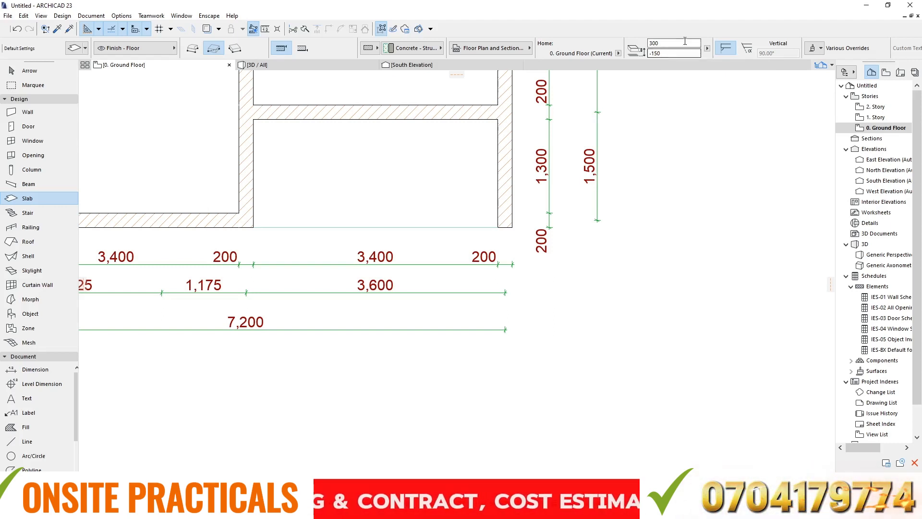
left_click(646, 41)
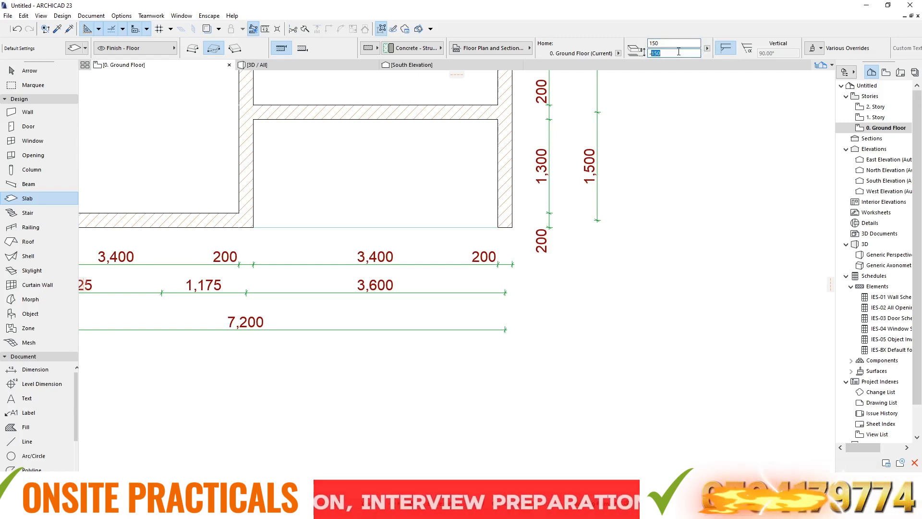
type("-300")
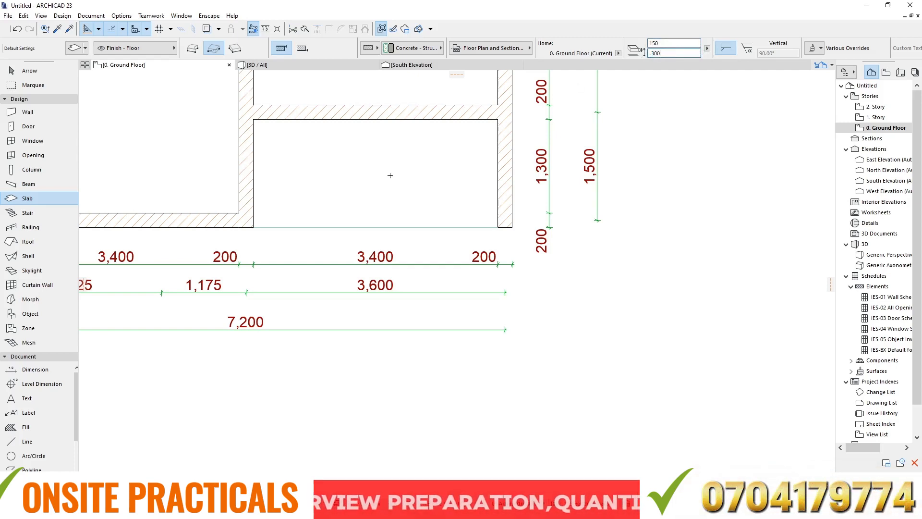
scroll(390, 175, "down", 2)
scroll(466, 196, "up", 1)
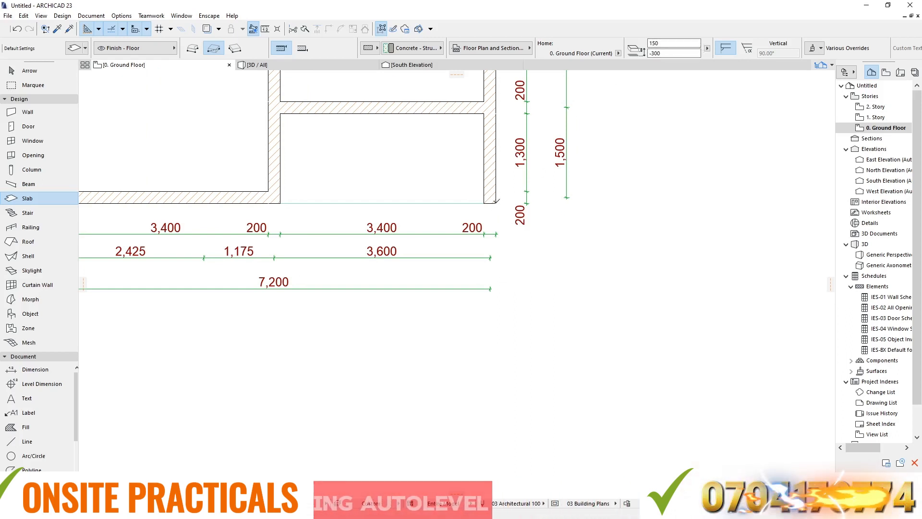
- Draw a 3600 × 600 rectangular step slab along the outer south edge of the south-east recess
left_click(497, 200)
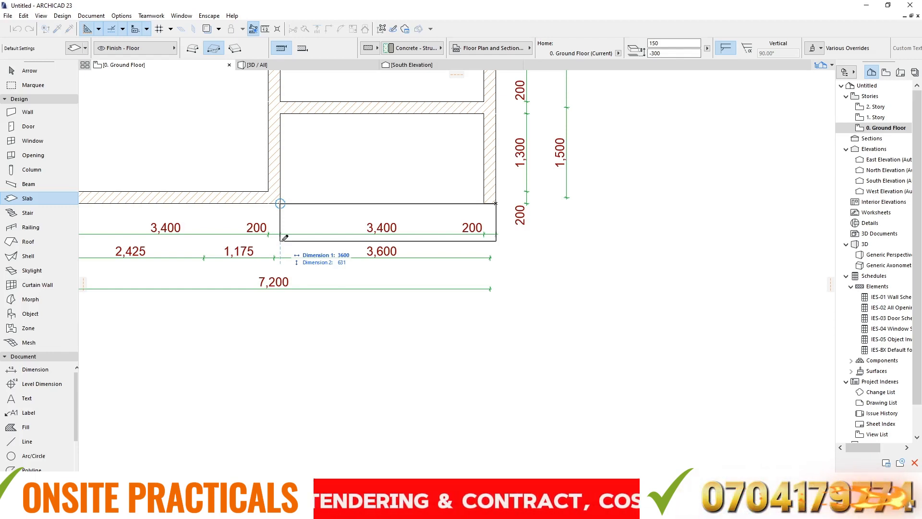
key("Tab")
key("Tab")
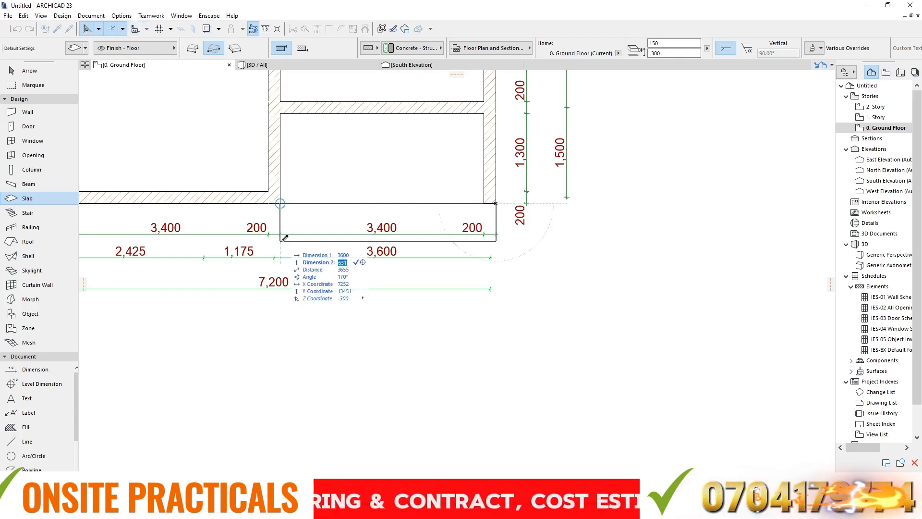
type("600")
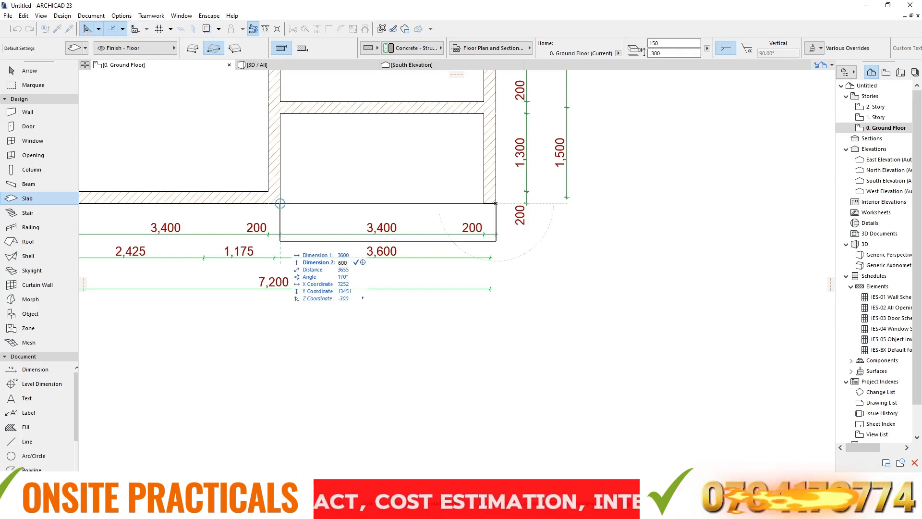
key("Return")
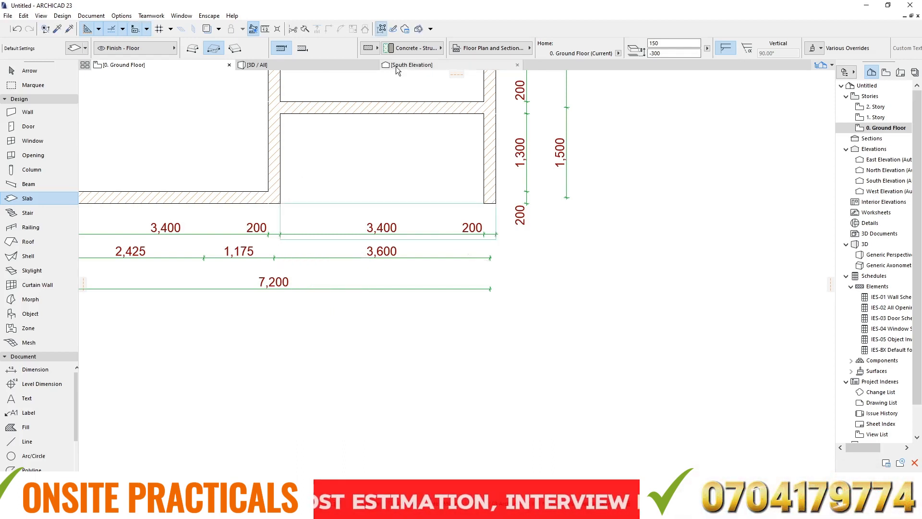
- Check the south-east recess in the 3D view and return to the ground floor plan
left_click(308, 66)
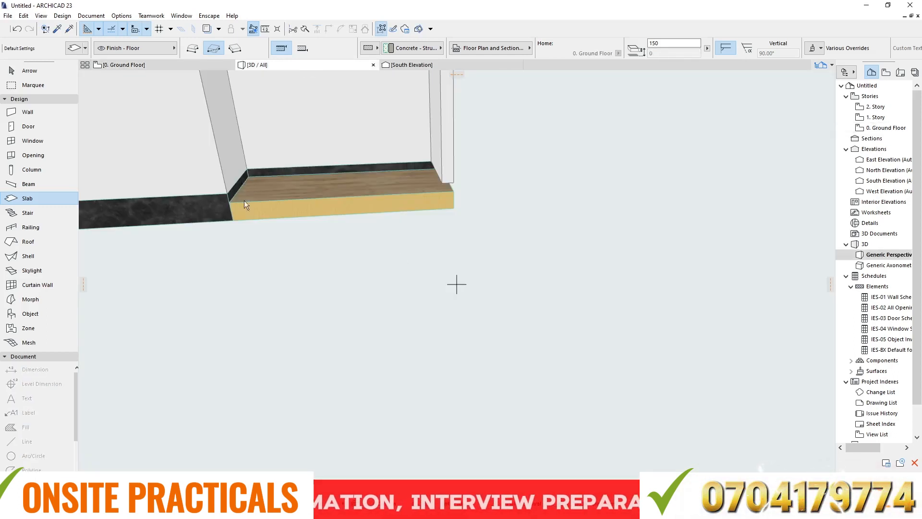
middle_click_drag(244, 201, 318, 181, "shift")
left_click(135, 66)
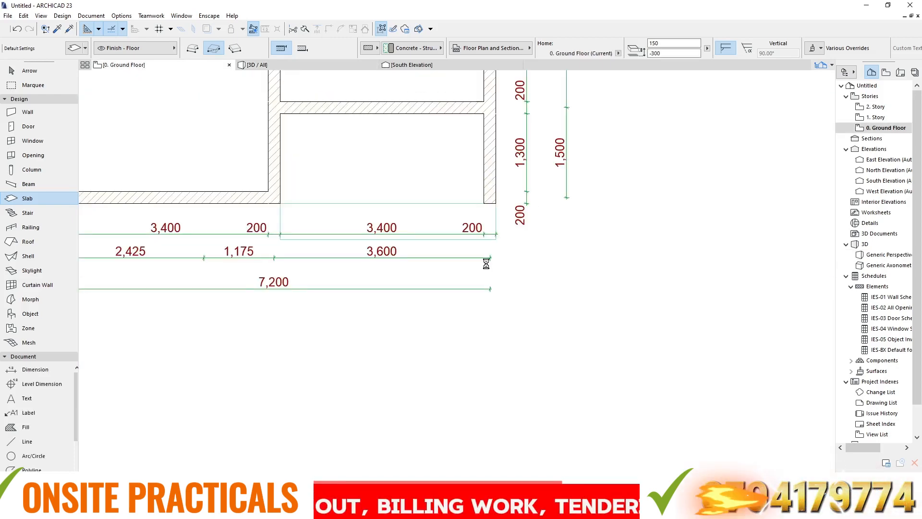
- Draw a rectangular step slab about 3600 × 750 along the outer north edge of the north-east recess, 150 thick with a -300 offset
scroll(477, 211, "down", 5)
scroll(411, 276, "up", 3)
scroll(409, 261, "up", 2)
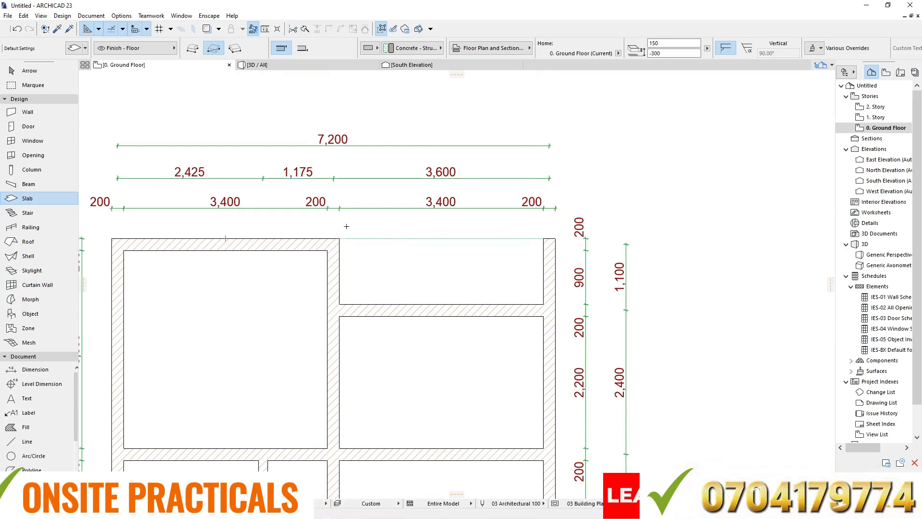
left_click(668, 55)
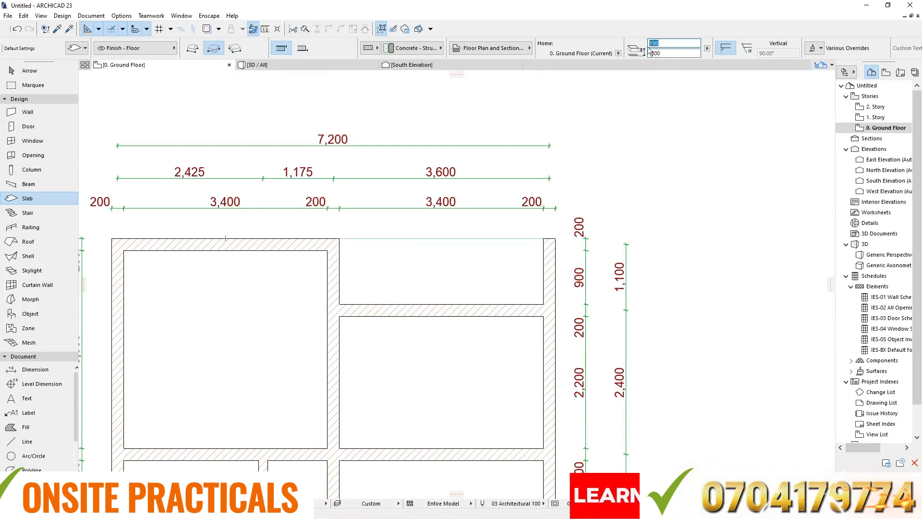
left_click(339, 238)
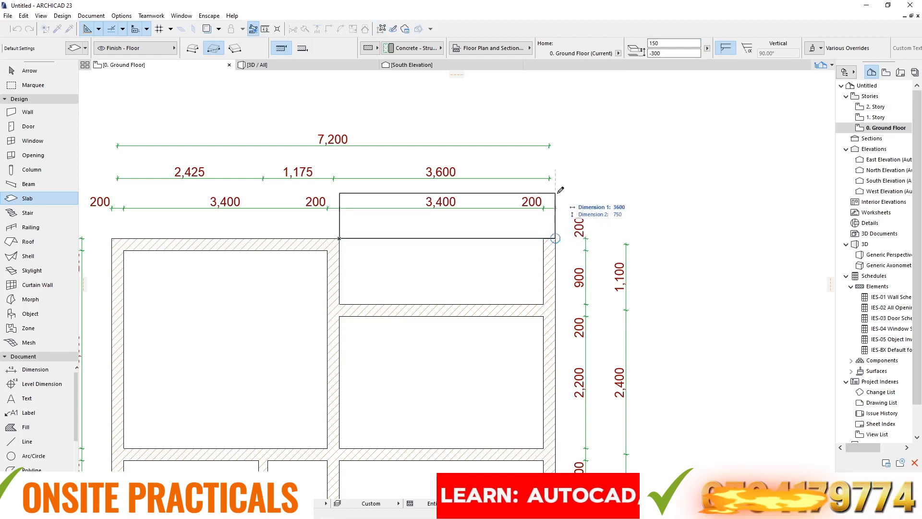
left_click(556, 192)
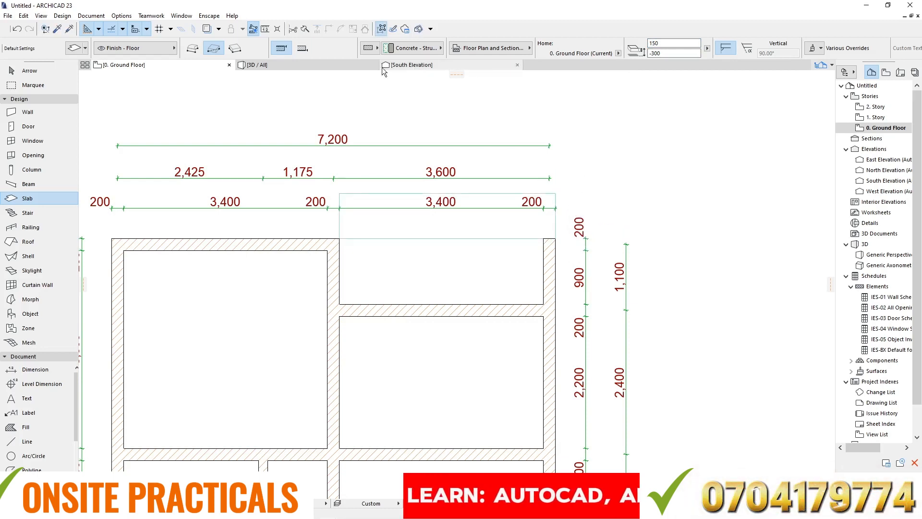
- Inspect the step slabs at both recesses in the 3D view, from low corner angles and from above
left_click(267, 65)
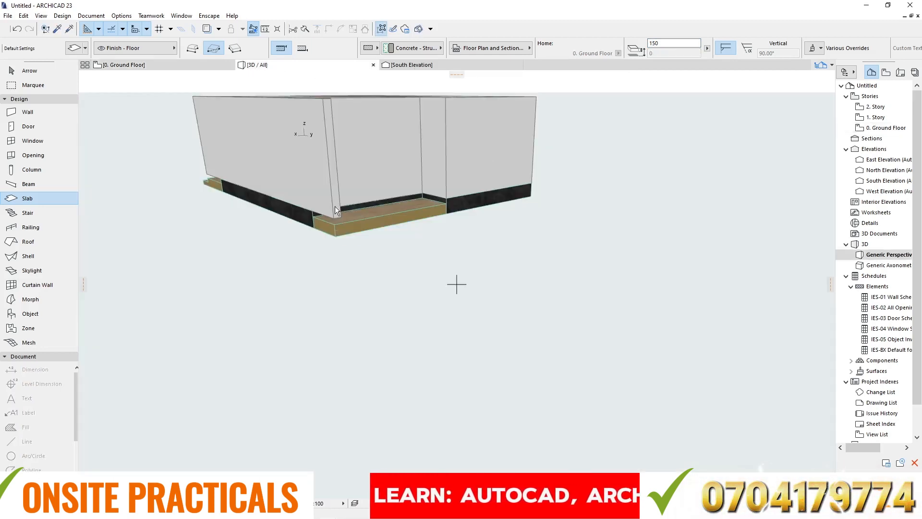
scroll(335, 207, "up", 1)
scroll(396, 219, "up", 1)
middle_click_drag(396, 219, 442, 188, "shift")
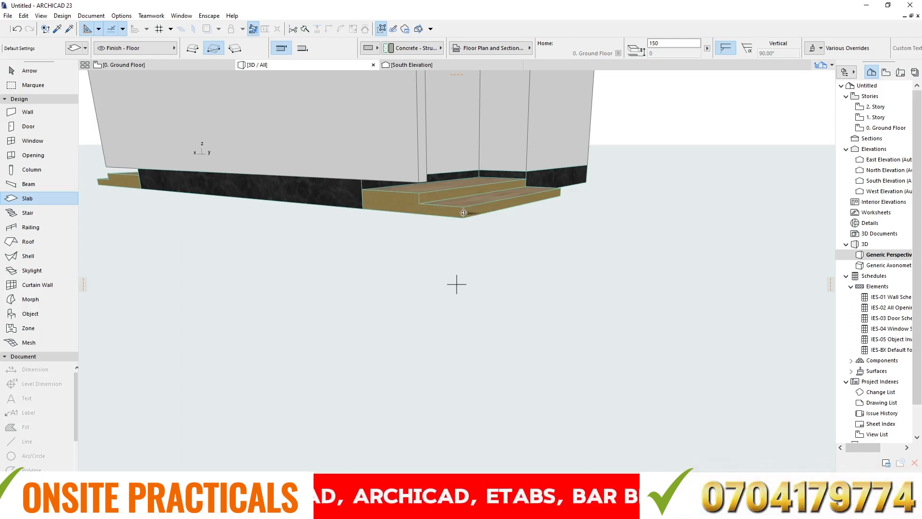
middle_click_drag(489, 180, 436, 207, "shift")
scroll(438, 208, "up", 4)
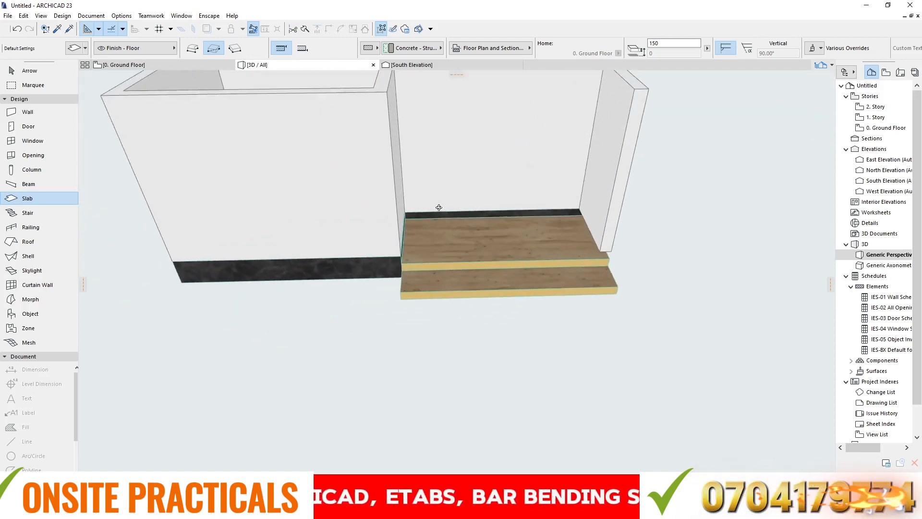
scroll(439, 201, "down", 2)
middle_click_drag(498, 198, 469, 309, "shift")
scroll(420, 317, "down", 5)
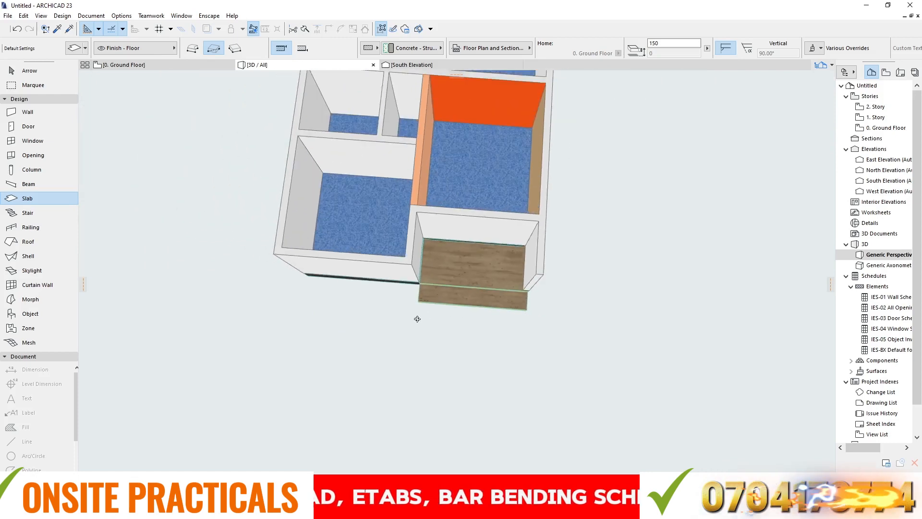
middle_click_drag(438, 239, 445, 281)
scroll(447, 277, "up", 3)
scroll(542, 199, "down", 2)
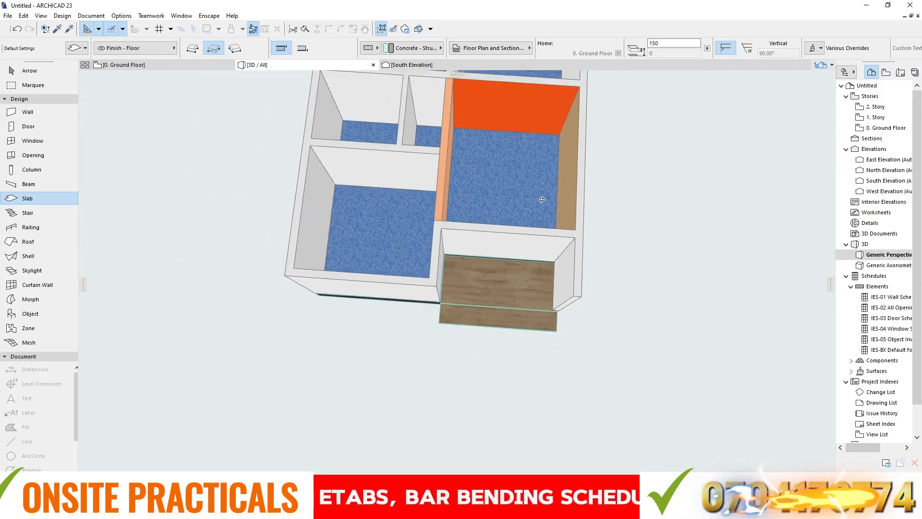
- Override the top surface of the 300-thick slab in the south-east recess with Stone - Marble Carrara White
key("Escape")
key("Escape")
left_click(479, 282)
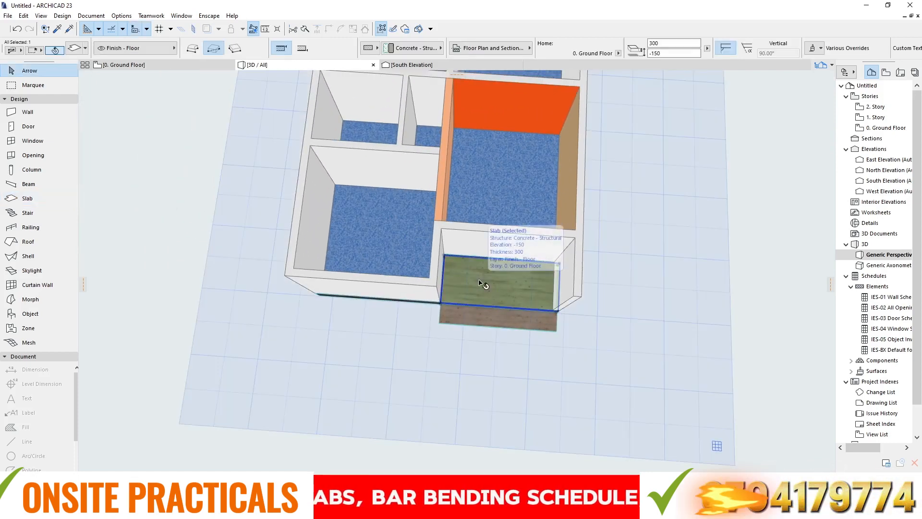
right_click(479, 281)
left_click(500, 288)
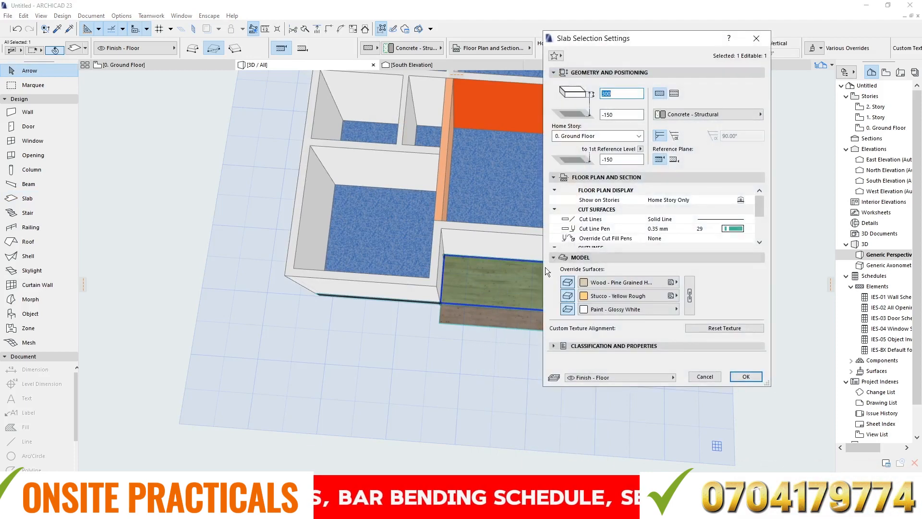
left_click(661, 283)
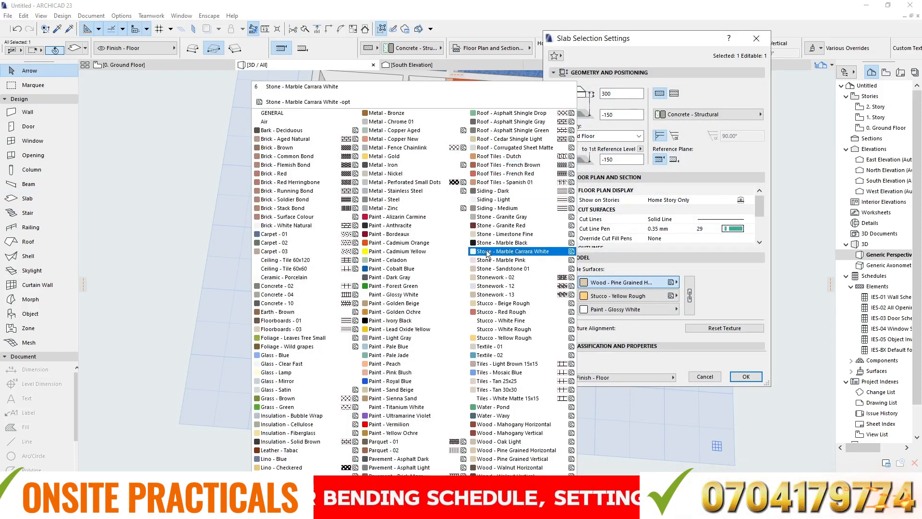
left_click(537, 251)
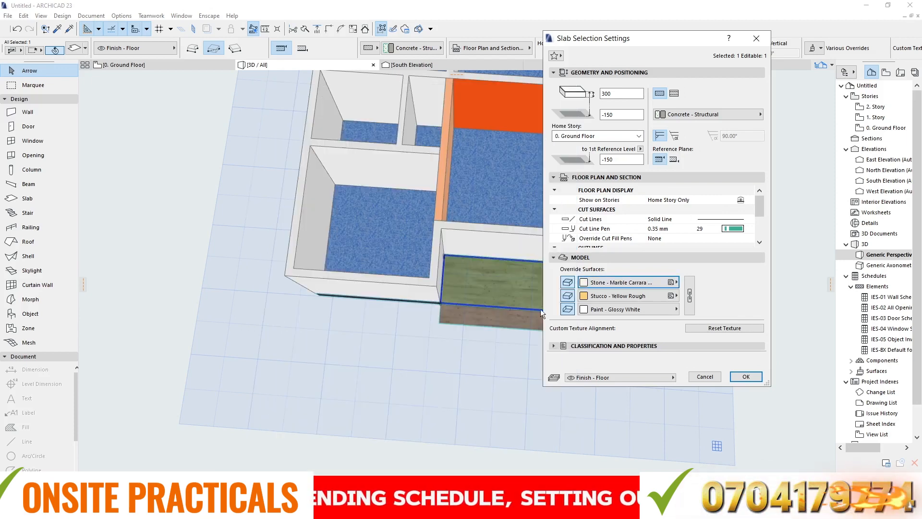
left_click(746, 377)
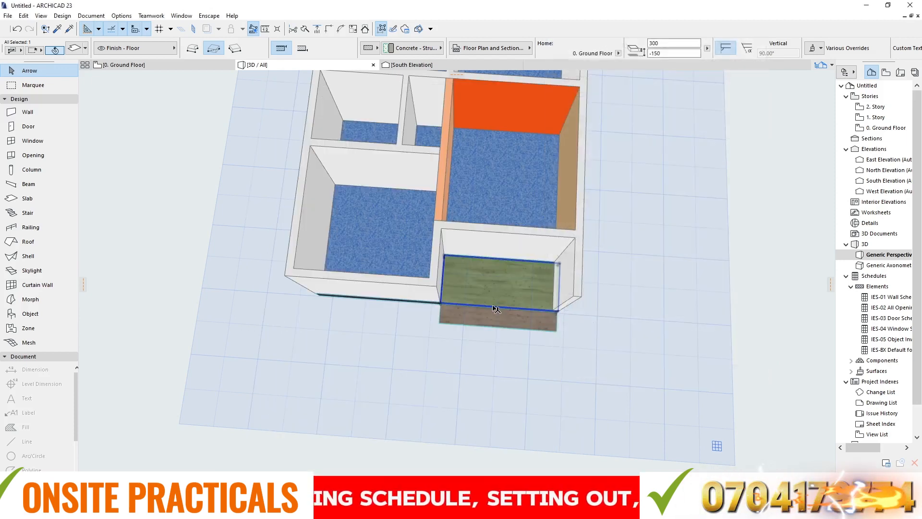
- Override the south-east step slab's top surface with Parquet - 02 and its edge surface with Stone - Marble Black
scroll(502, 321, "up", 5)
scroll(502, 321, "up", 3)
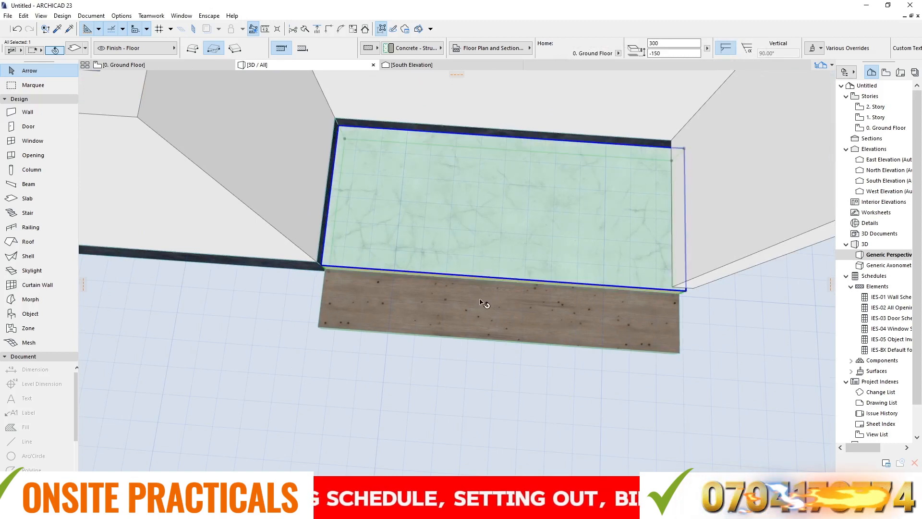
right_click(482, 303)
left_click(502, 307)
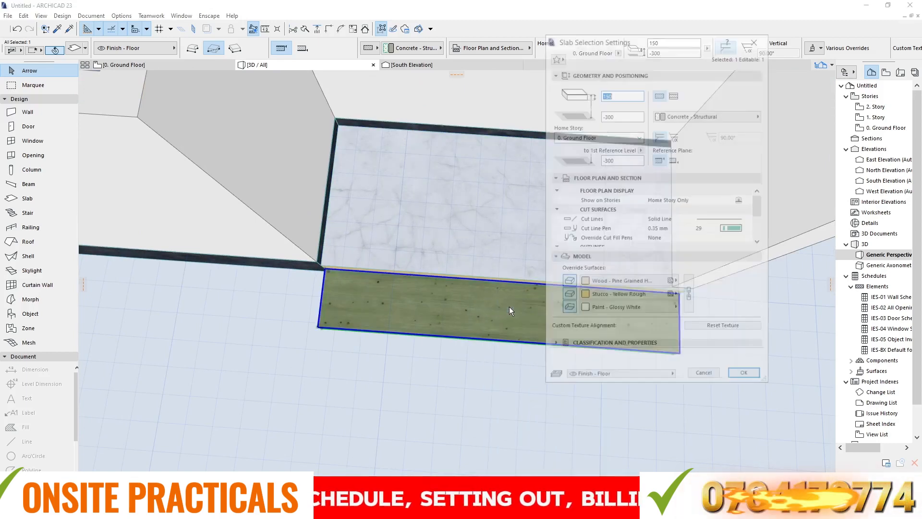
left_click(607, 282)
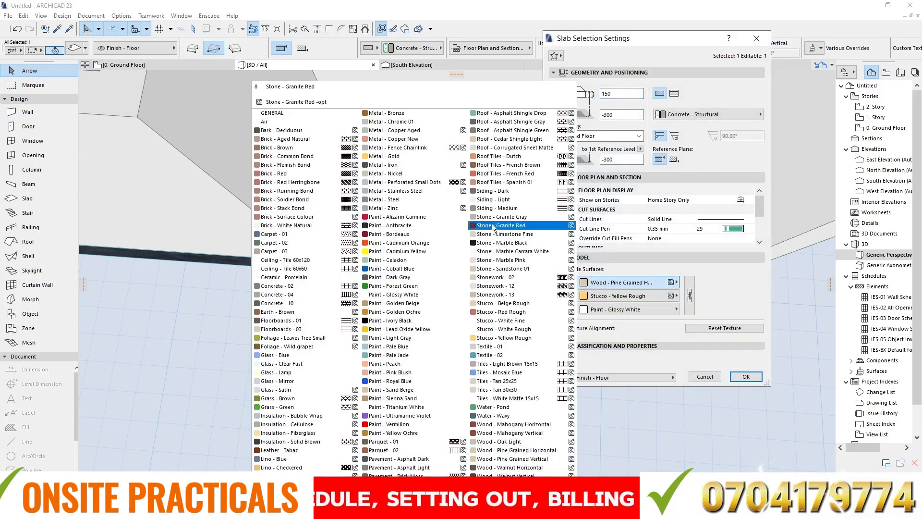
left_click(409, 451)
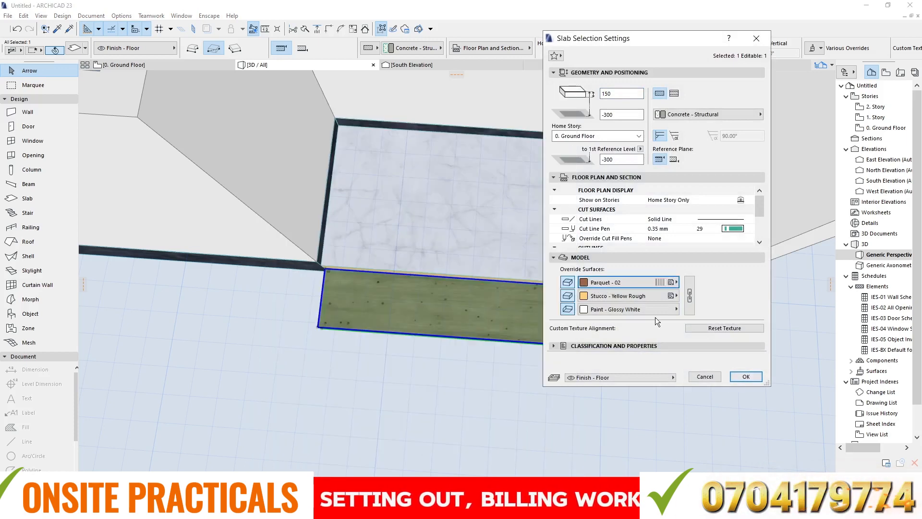
left_click(656, 295)
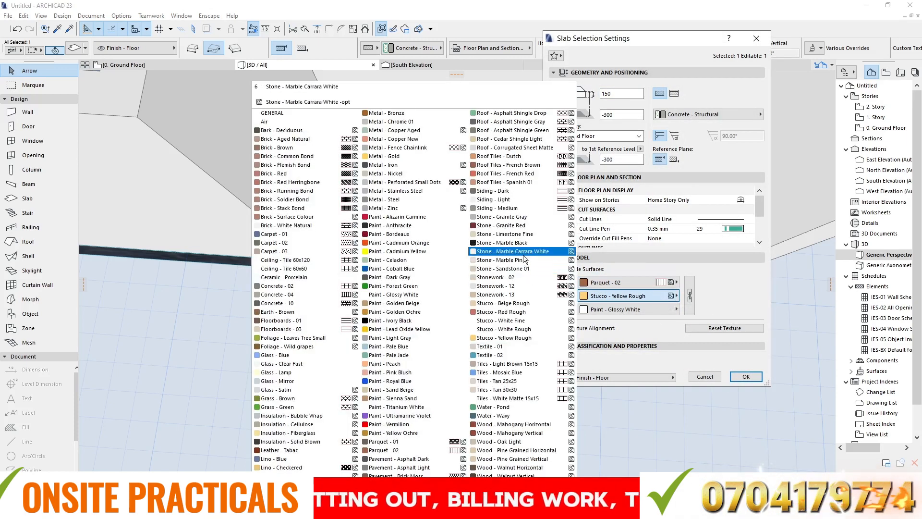
left_click(497, 242)
left_click(740, 378)
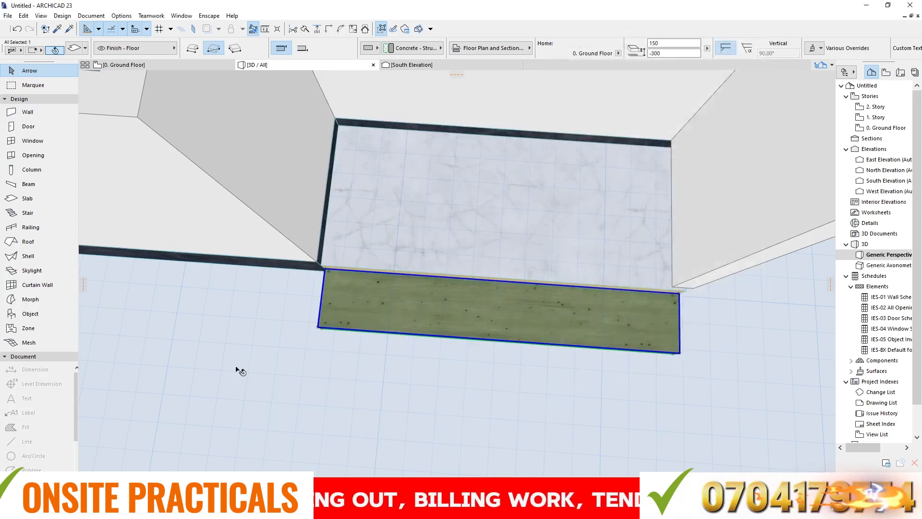
- Override the edge surface of the marble-topped slab in the south-east recess with Stone - Marble Black
middle_click_drag(517, 285, 683, 255, "shift")
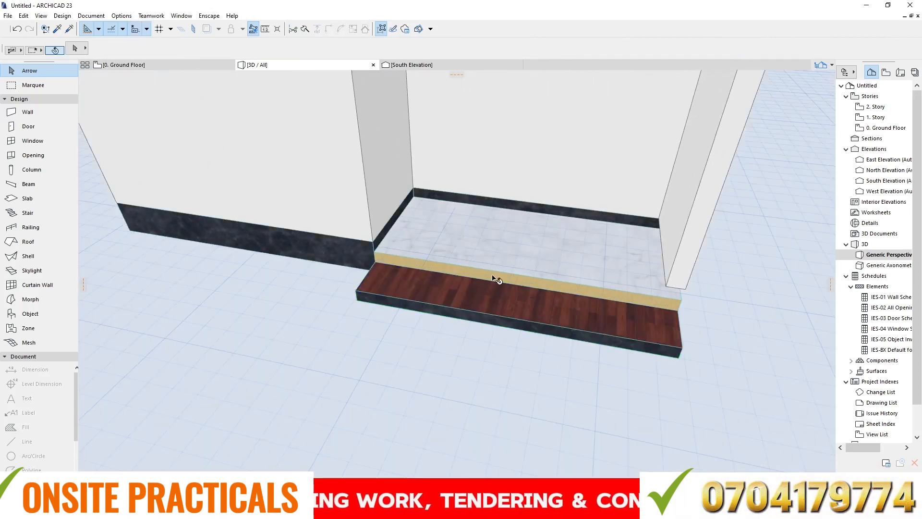
left_click(495, 238)
right_click(495, 237)
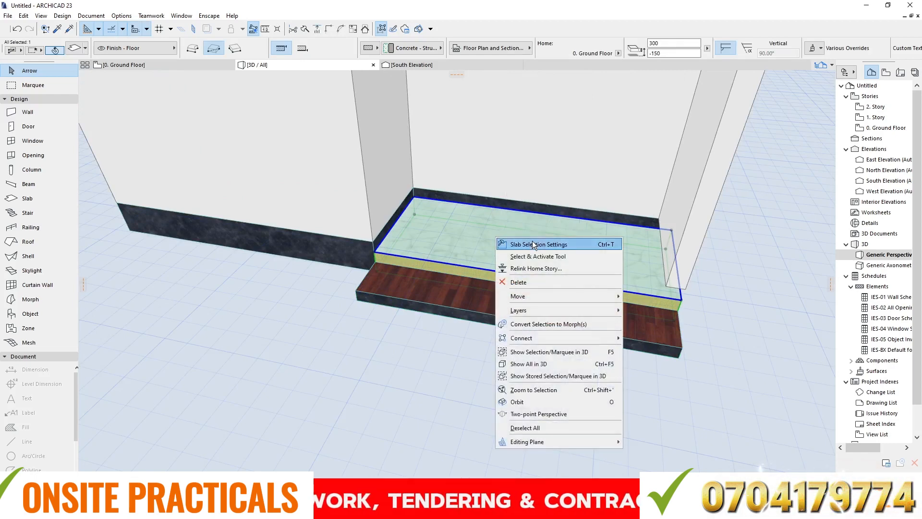
left_click(532, 243)
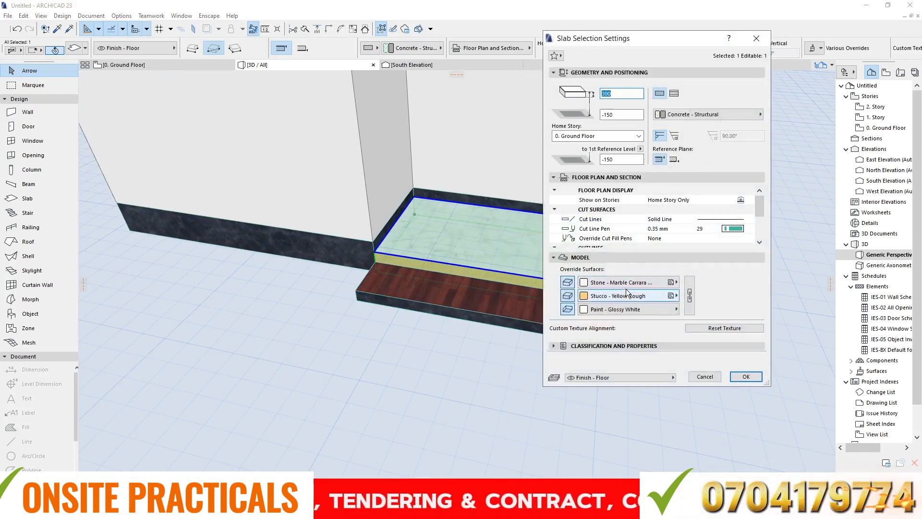
left_click(671, 295)
left_click(569, 242)
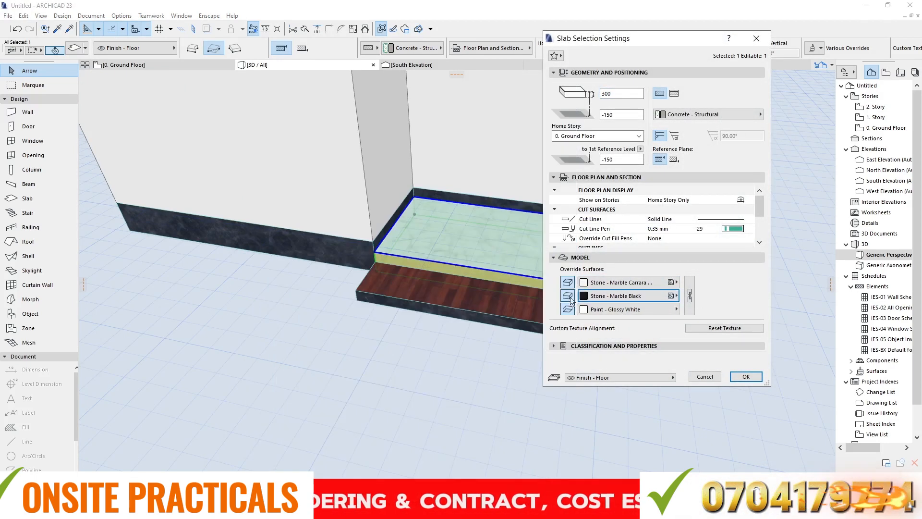
left_click(744, 376)
- Override the main 450-thick floor slab's top surface with Parquet - 02 and its bottom surface with Paint - Glossy White
scroll(413, 262, "down", 6)
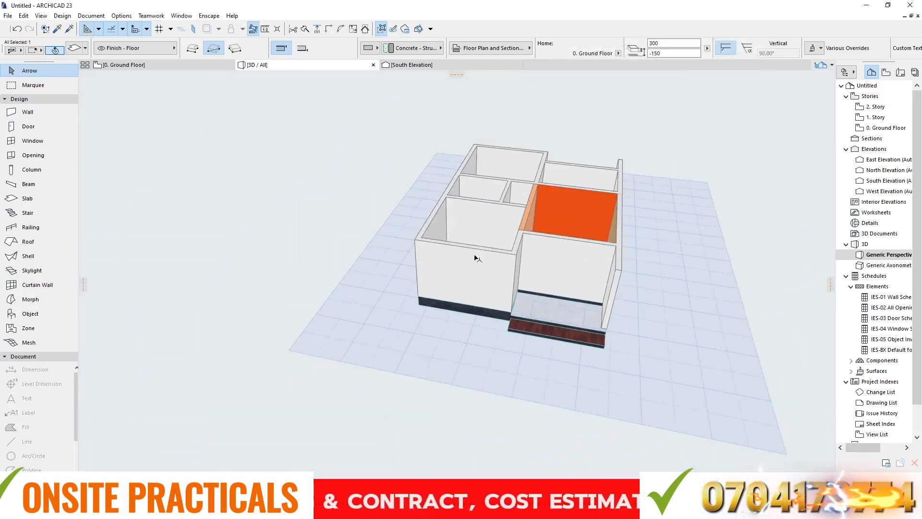
scroll(508, 263, "up", 4)
scroll(508, 264, "up", 6)
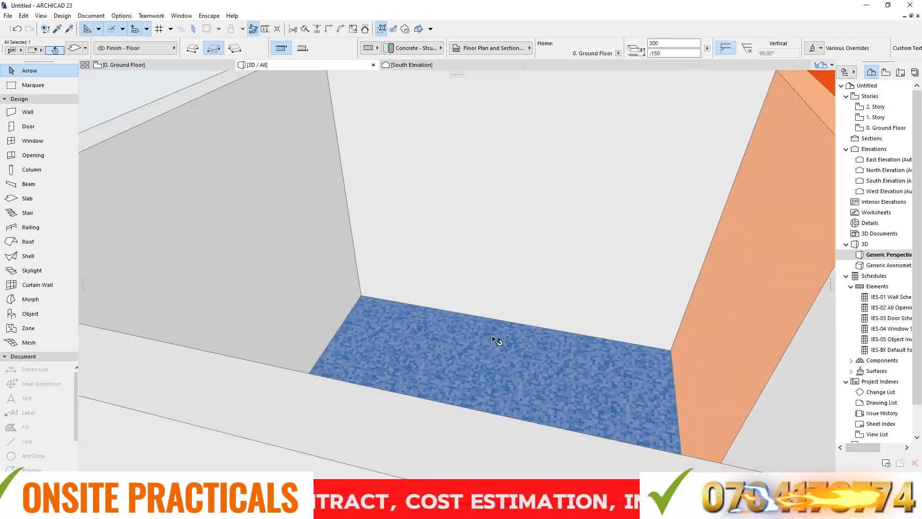
left_click(496, 340)
right_click(495, 339)
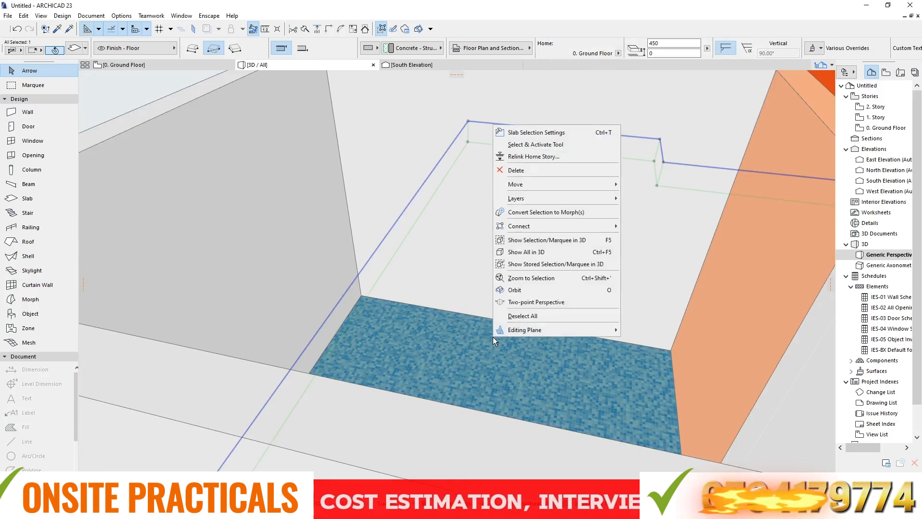
left_click(517, 133)
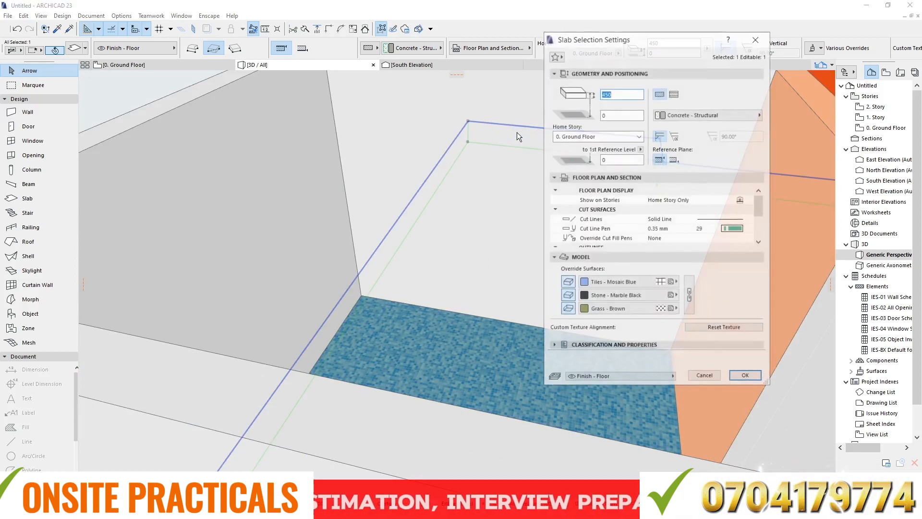
left_click(662, 284)
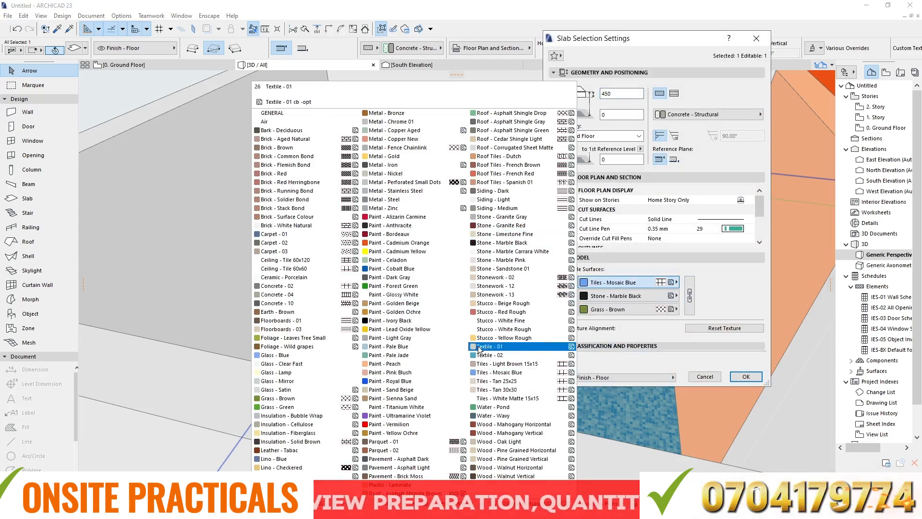
left_click(390, 450)
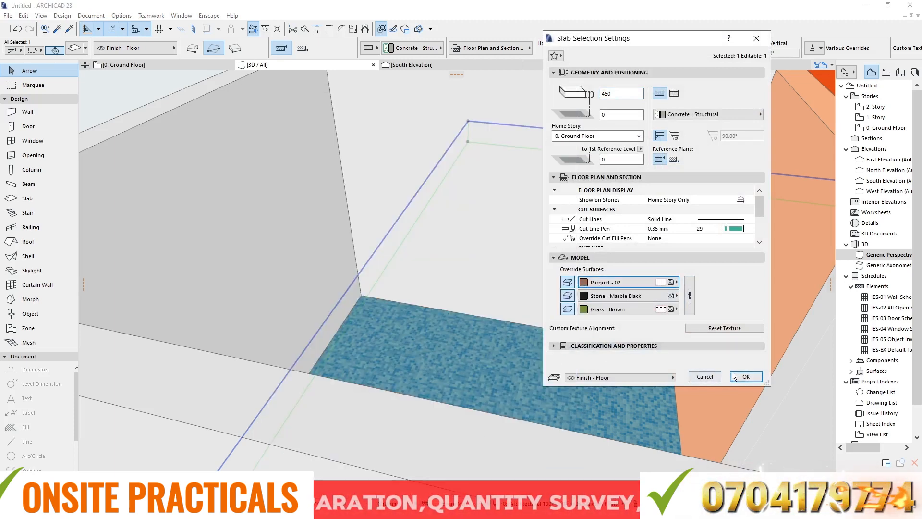
left_click(657, 309)
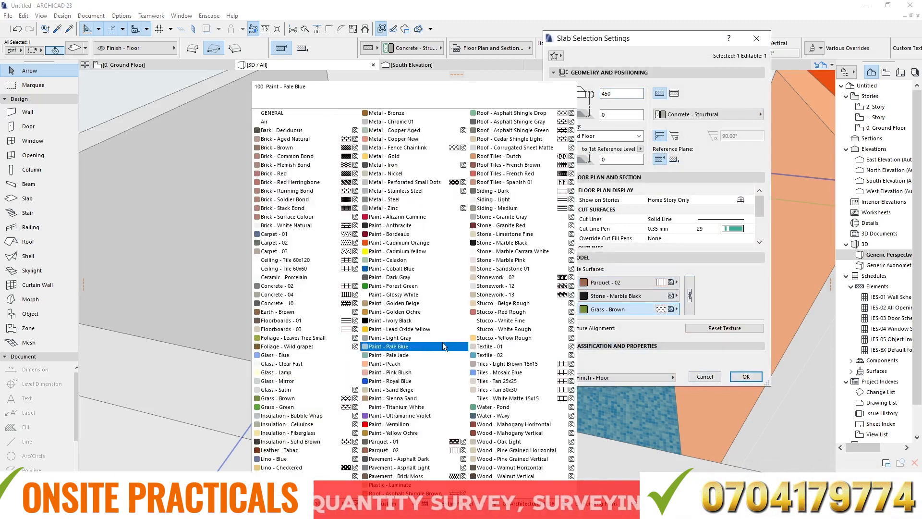
left_click(402, 295)
left_click(746, 375)
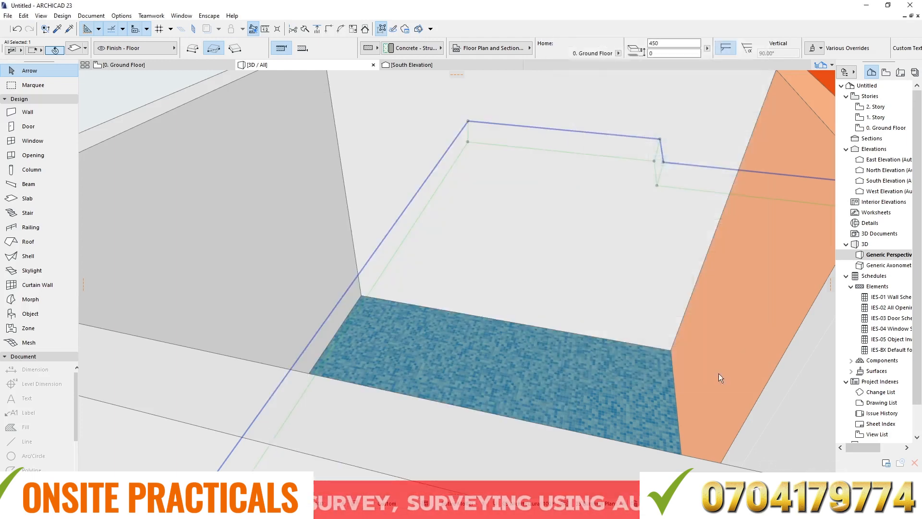
- Select the short outer wall segment beside the south-east recess and open its bottom offset to the home story for editing
scroll(460, 424, "down", 10)
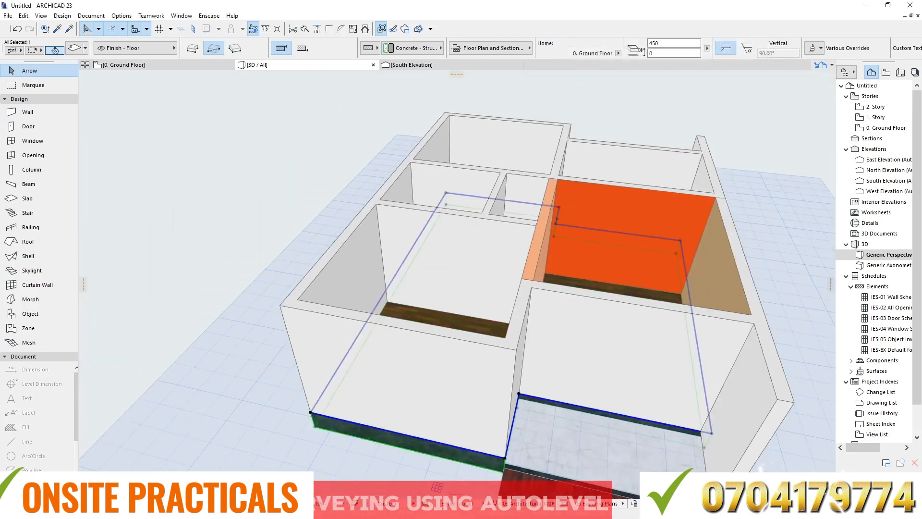
middle_click_drag(602, 310, 464, 320, "shift")
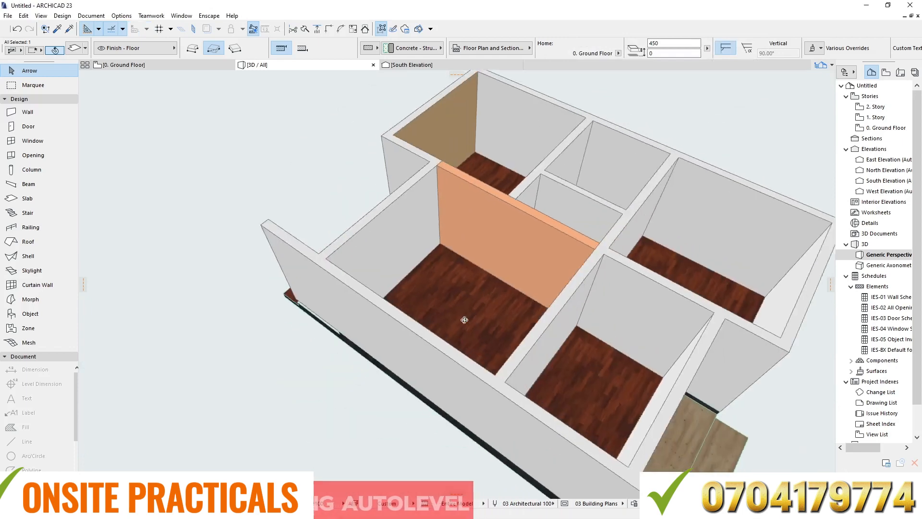
middle_click_drag(711, 301, 556, 278, "shift")
left_click(522, 145)
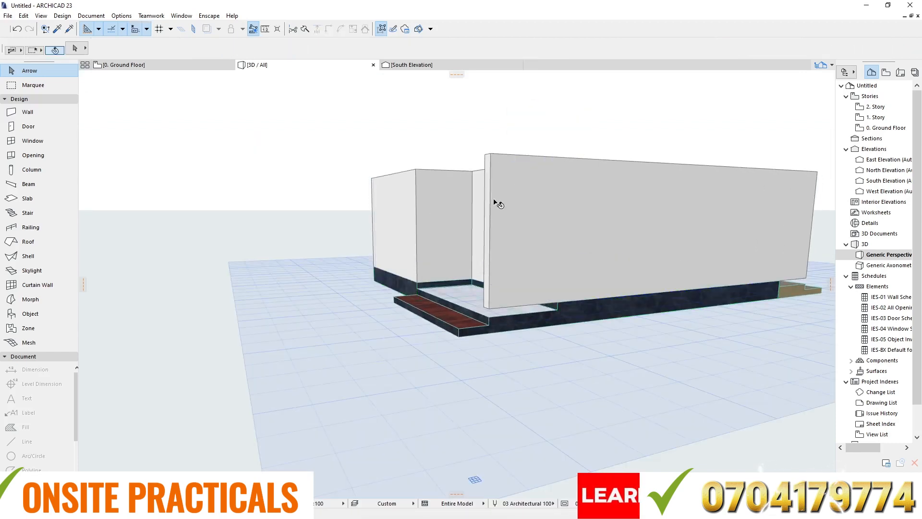
scroll(518, 305, "up", 3)
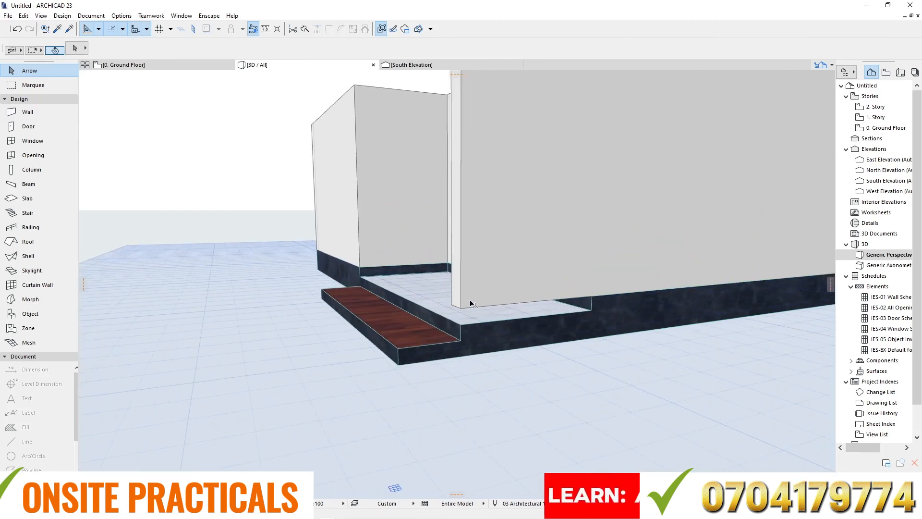
left_click(488, 264)
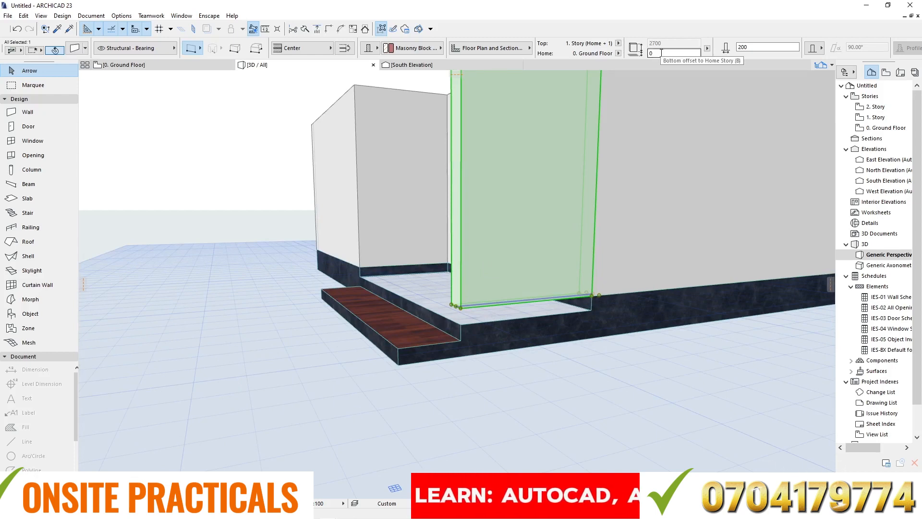
left_click(661, 53)
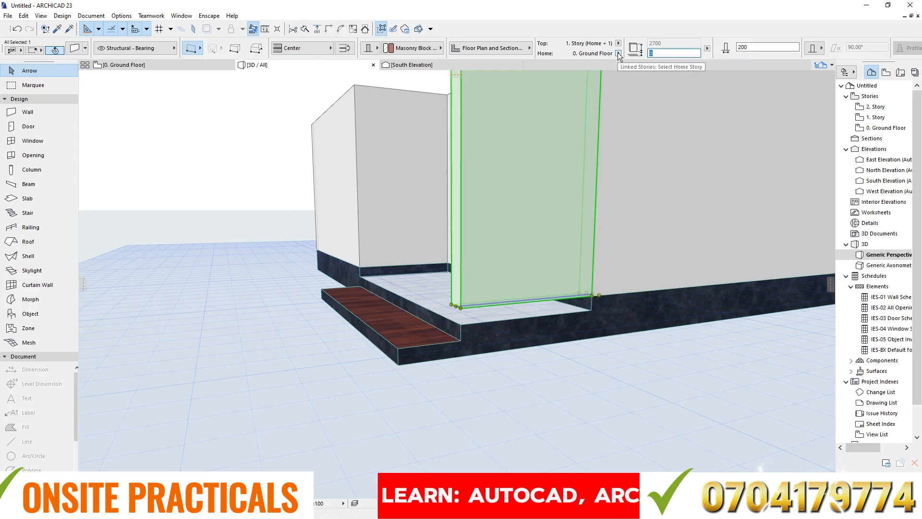